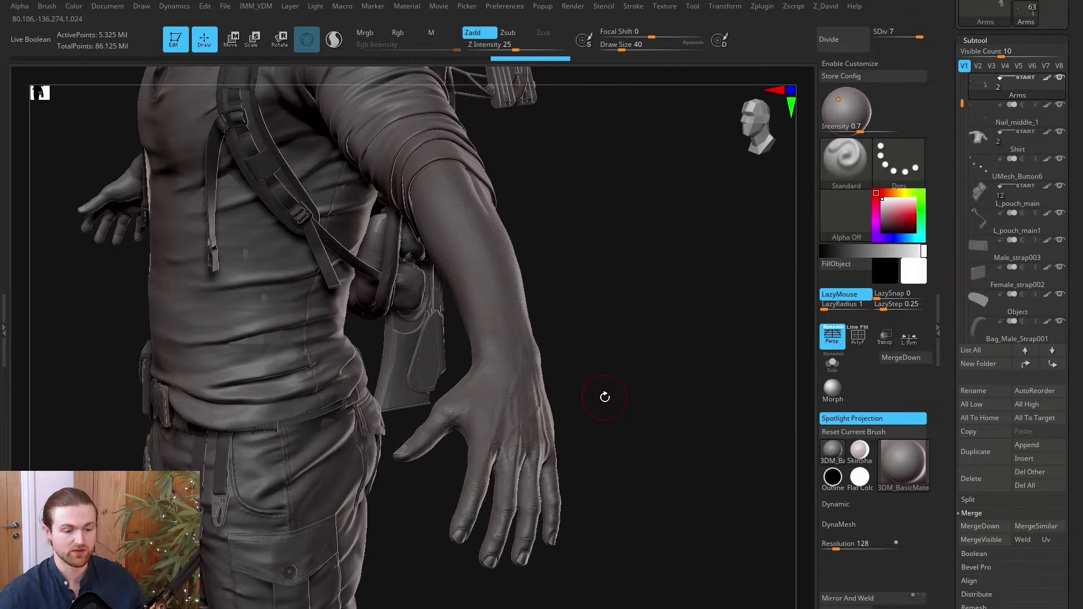
Examine the sculpted arm and hand of the character from several angles.
drag(604, 398, 626, 350)
mouse_move(634, 513)
mouse_down()
mouse_move(631, 433)
mouse_move(629, 452)
mouse_move(544, 406)
mouse_up()
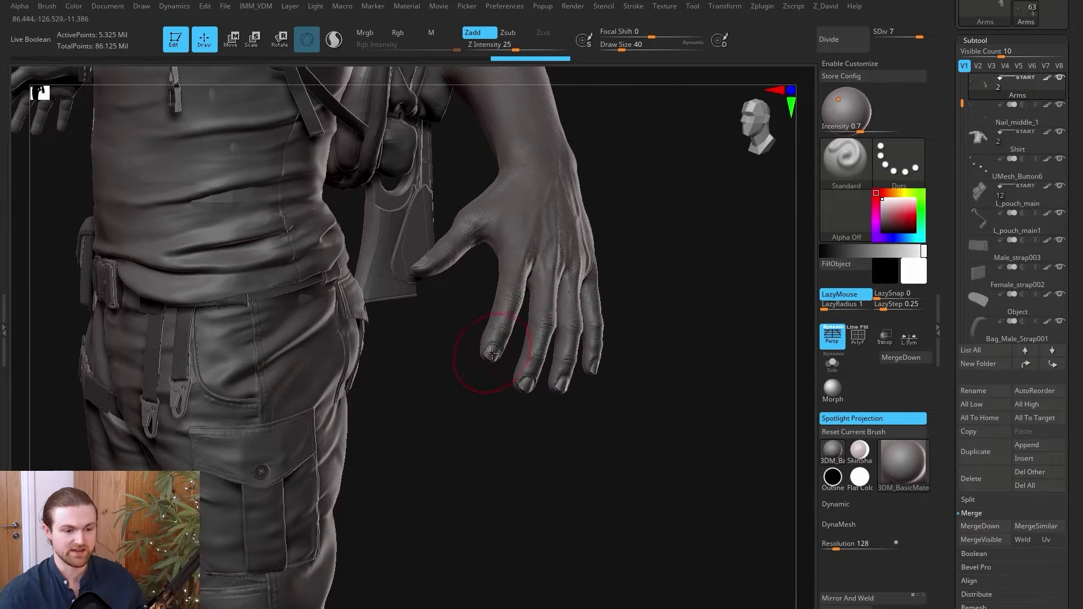
mouse_move(710, 290)
mouse_down()
mouse_move(694, 355)
mouse_move(702, 382)
mouse_move(661, 331)
mouse_up()
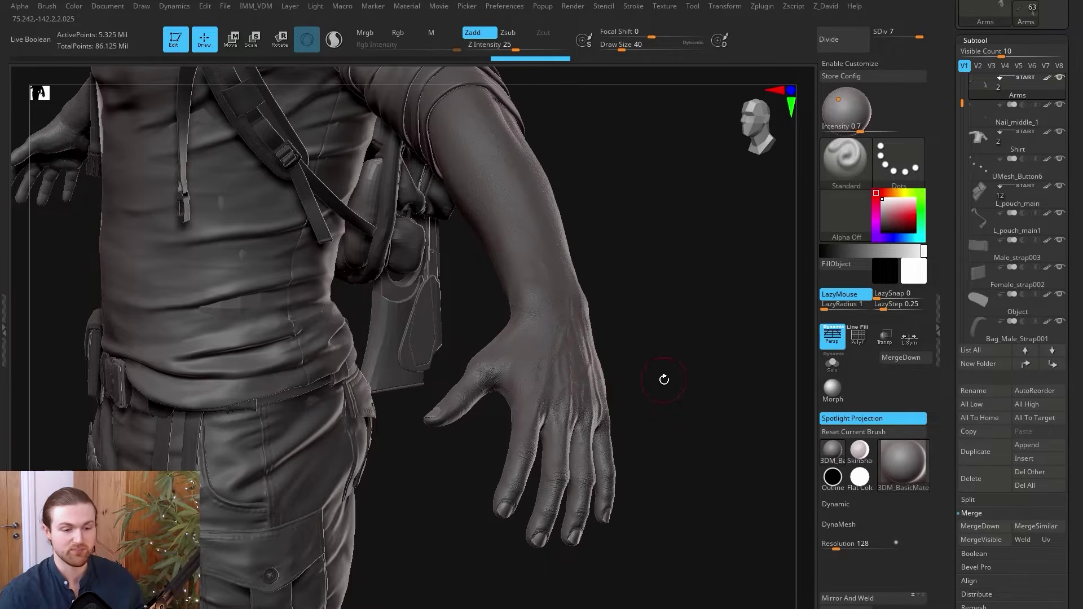
drag(664, 379, 579, 397)
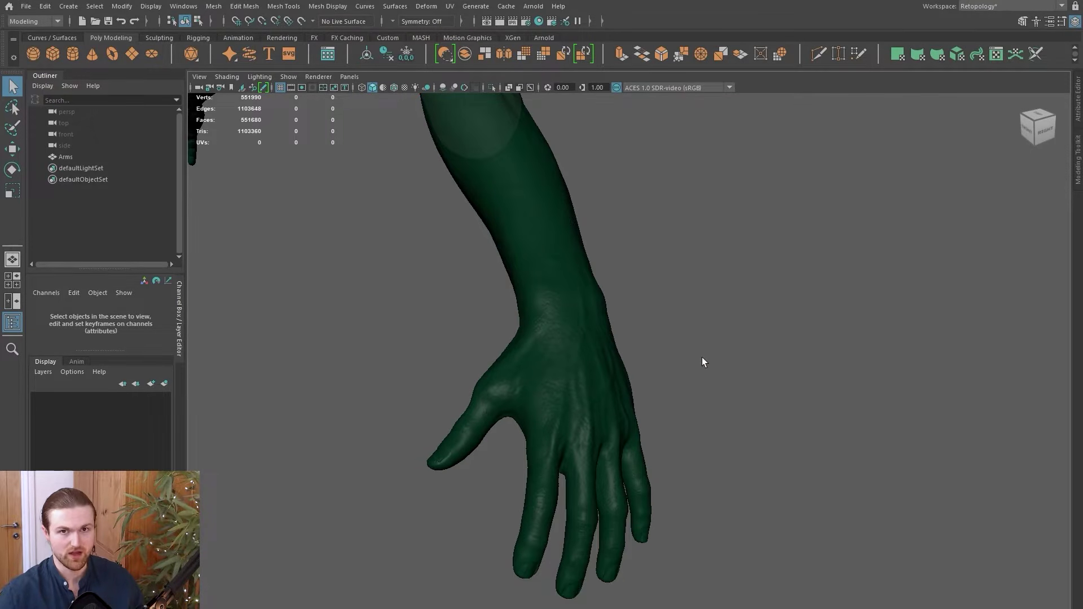
In Maya, put the imported Arms mesh into a group called Guides.
alt+drag(702, 357, 519, 324)
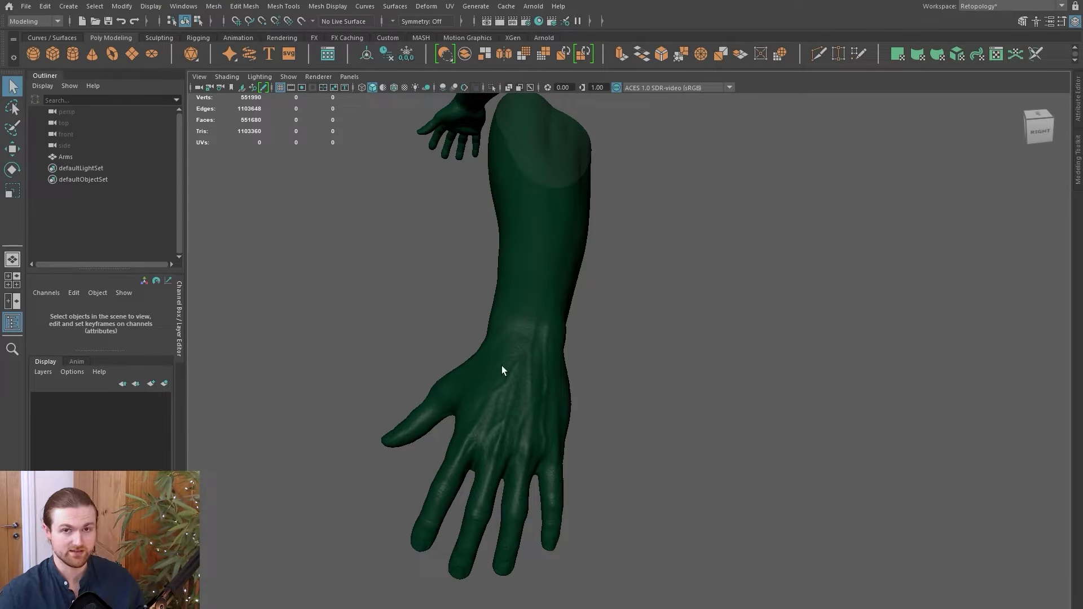
alt+drag(546, 363, 522, 394)
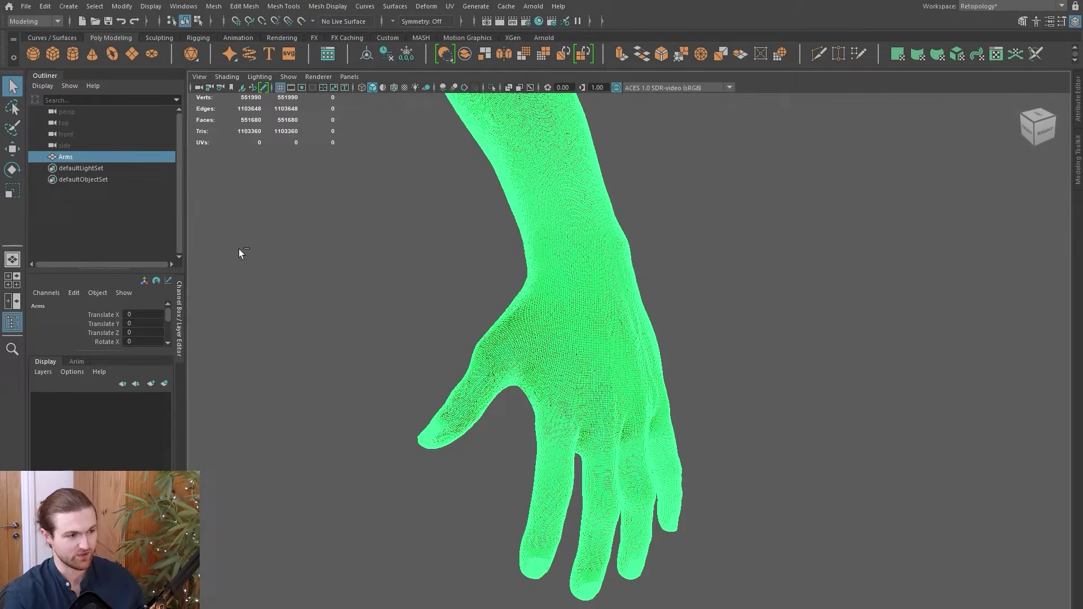
key(ctrl+g)
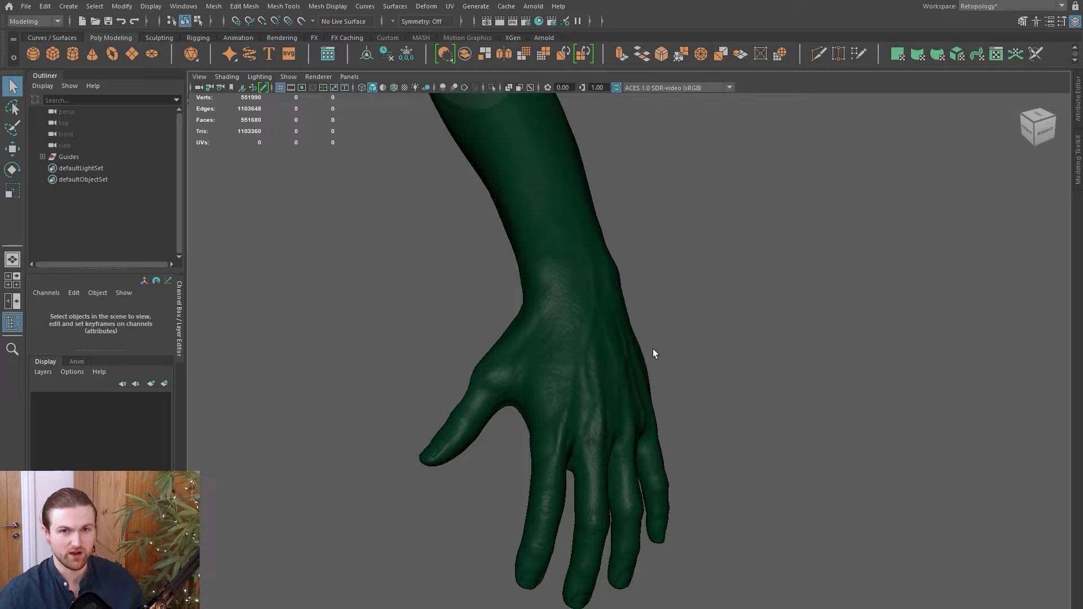
Make the high-poly Arms mesh the live surface.
click(623, 359)
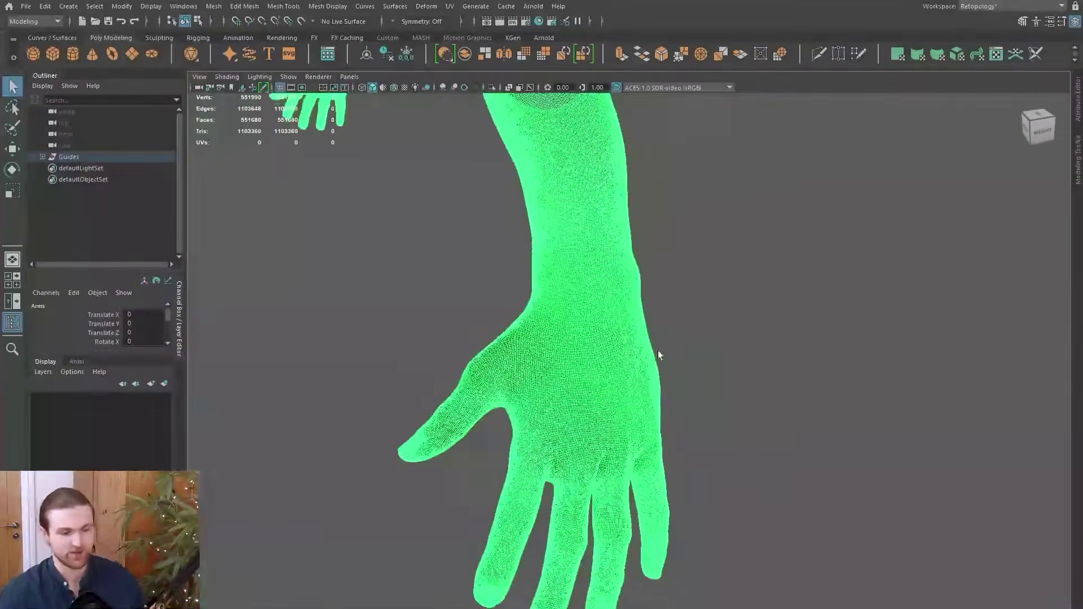
click(696, 441)
alt+drag(696, 441, 601, 411)
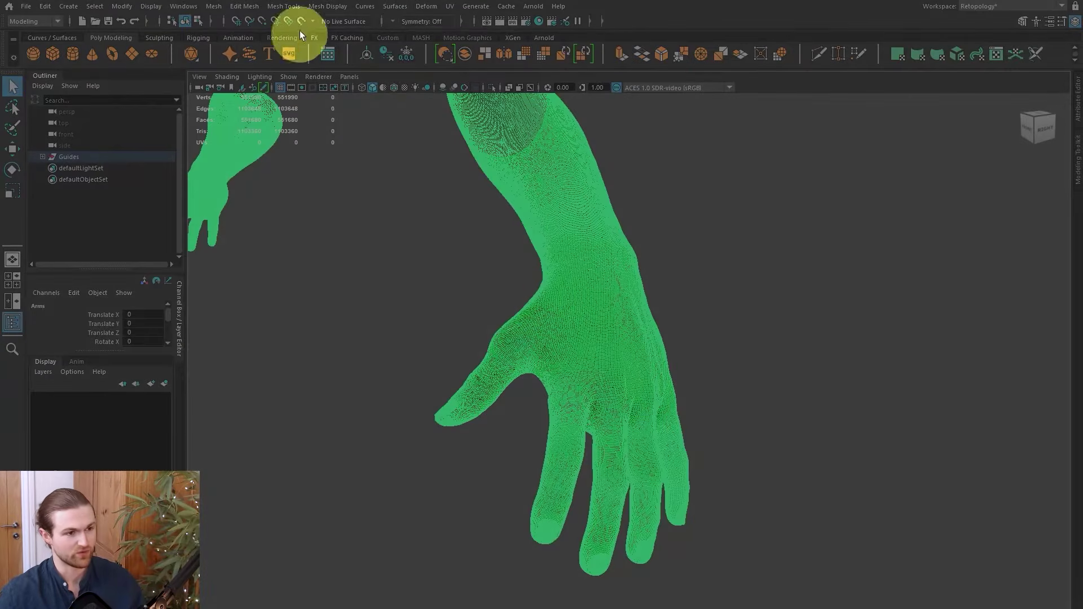
click(302, 24)
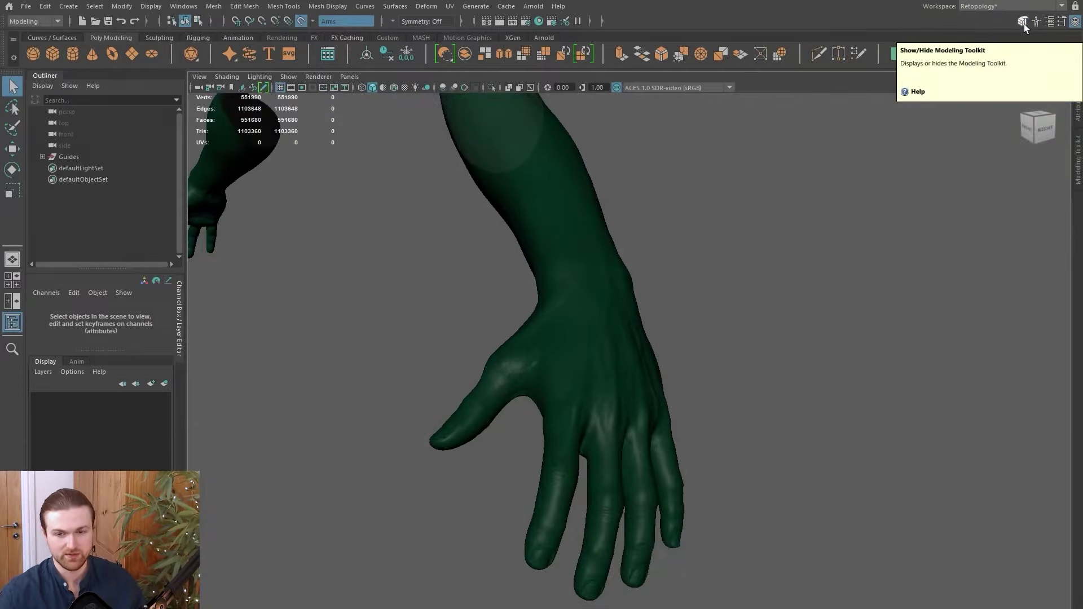
With Quad Draw, place four dots on the back of the hand and fill them with a quad.
click(1023, 24)
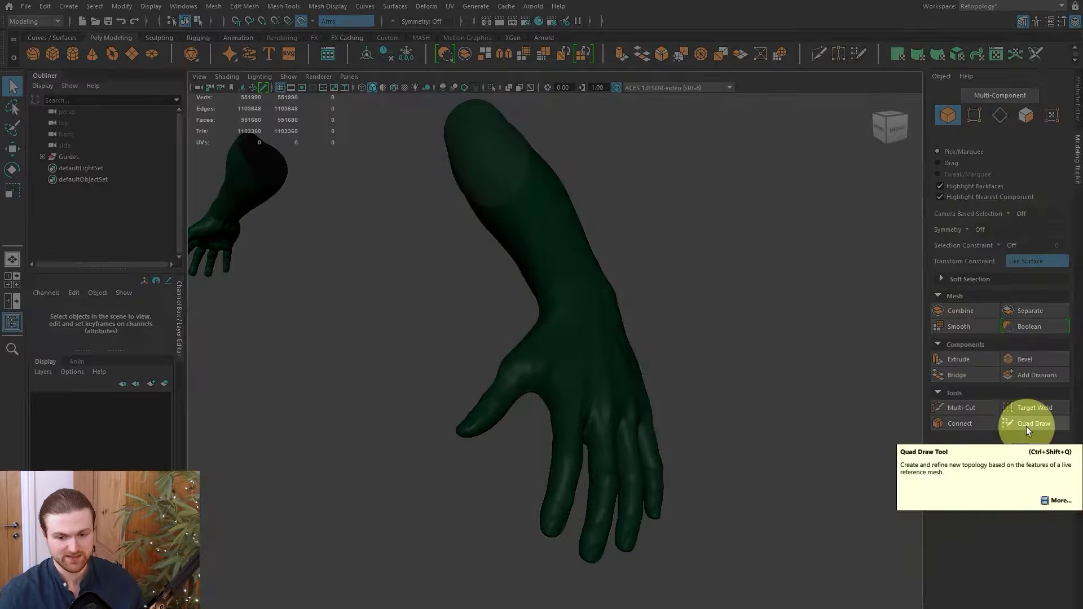
click(1027, 427)
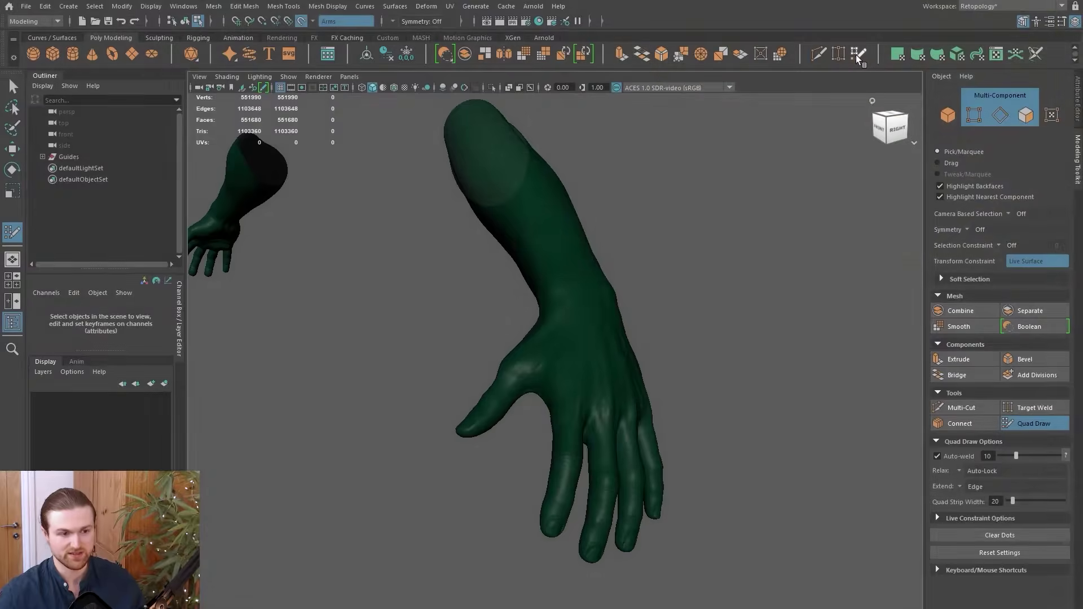
scroll(540, 352, up, 5)
click(538, 356)
click(573, 361)
click(590, 311)
click(550, 309)
shift+click(564, 326)
shift+click(564, 327)
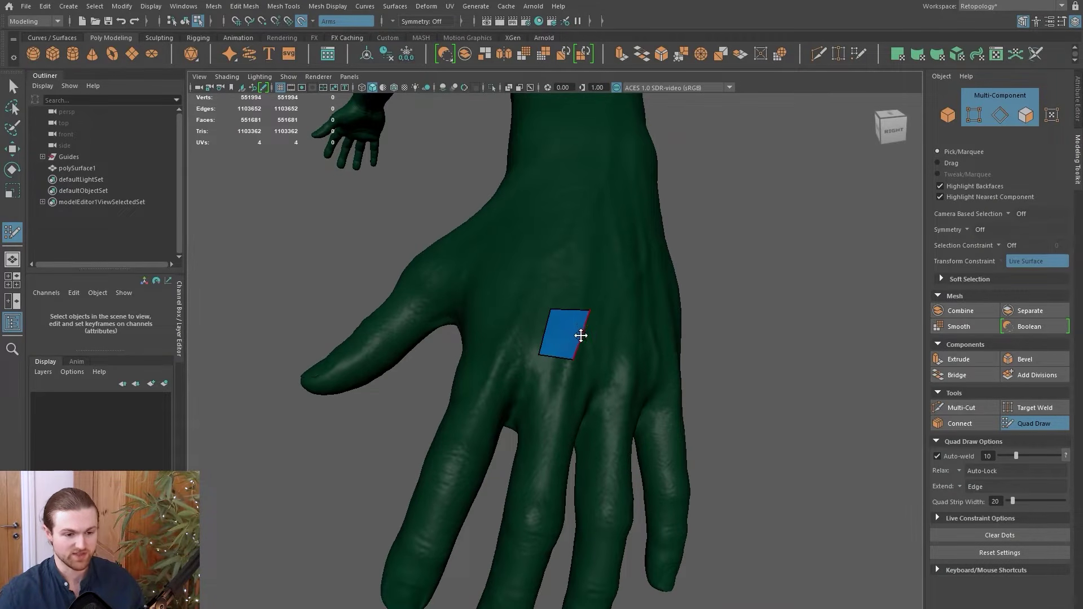
Rename the new quad mesh Hand_LP and put it in a group called Hand_Low_Poly.
click(76, 169)
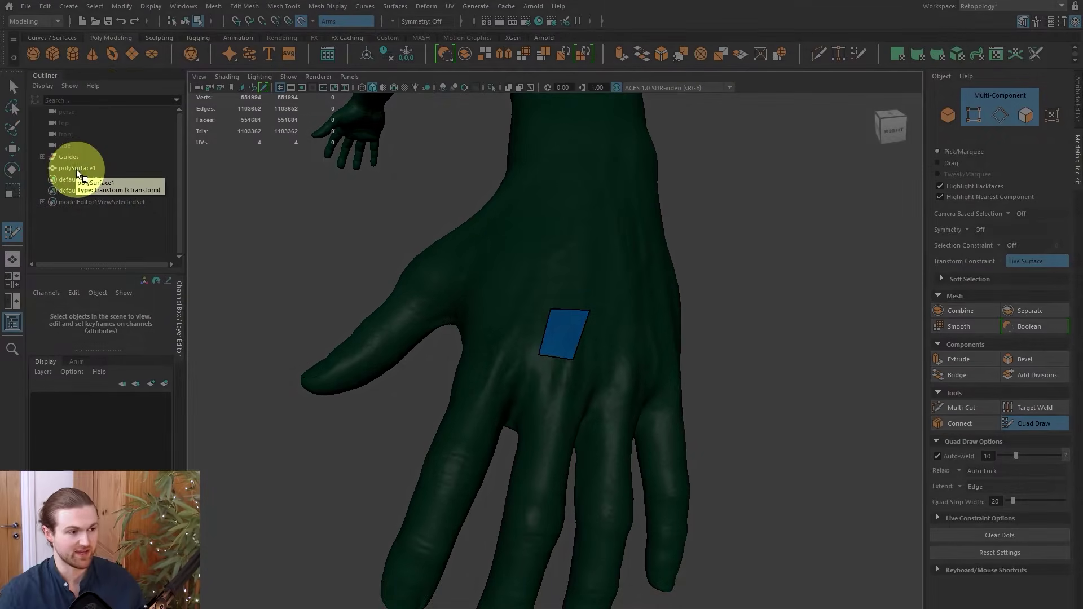
click(578, 331)
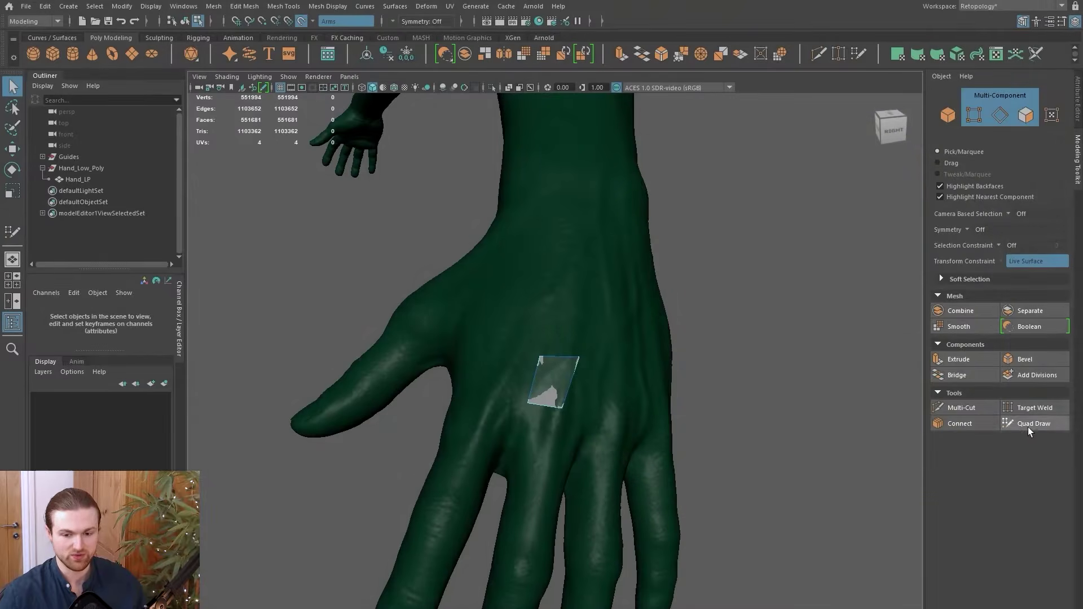
Resume Quad Draw on Hand_LP and adjust the corners of the quad on the back of the hand to even its shape.
click(1028, 428)
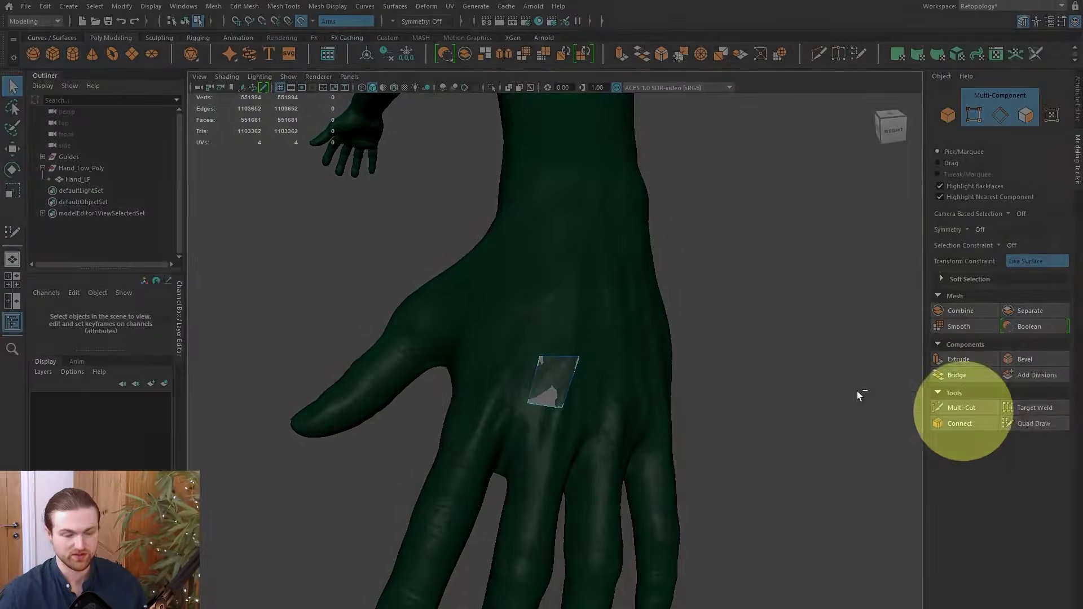
click(68, 180)
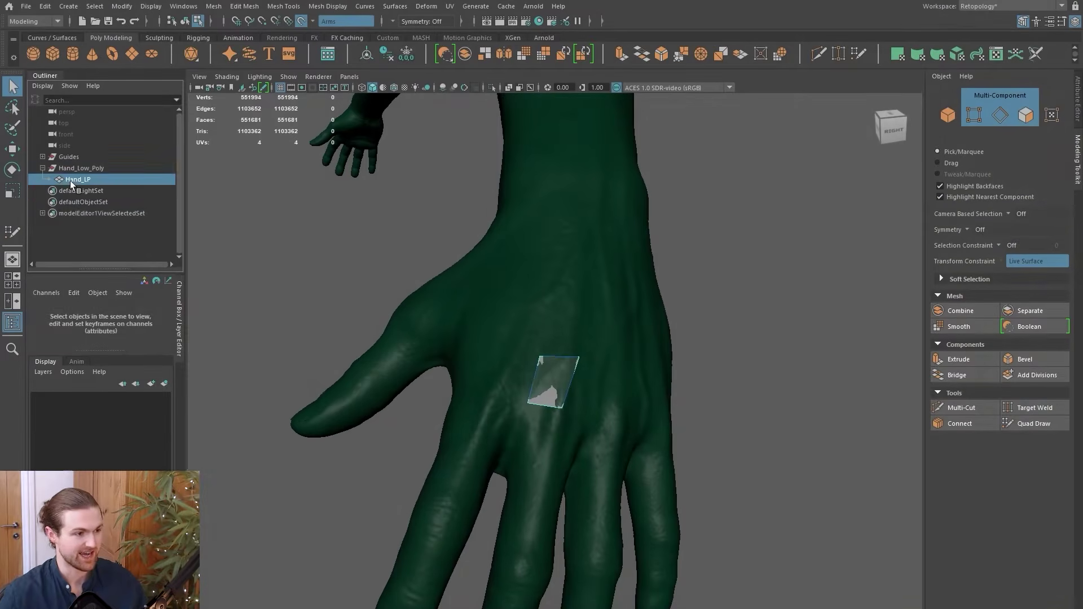
click(1025, 426)
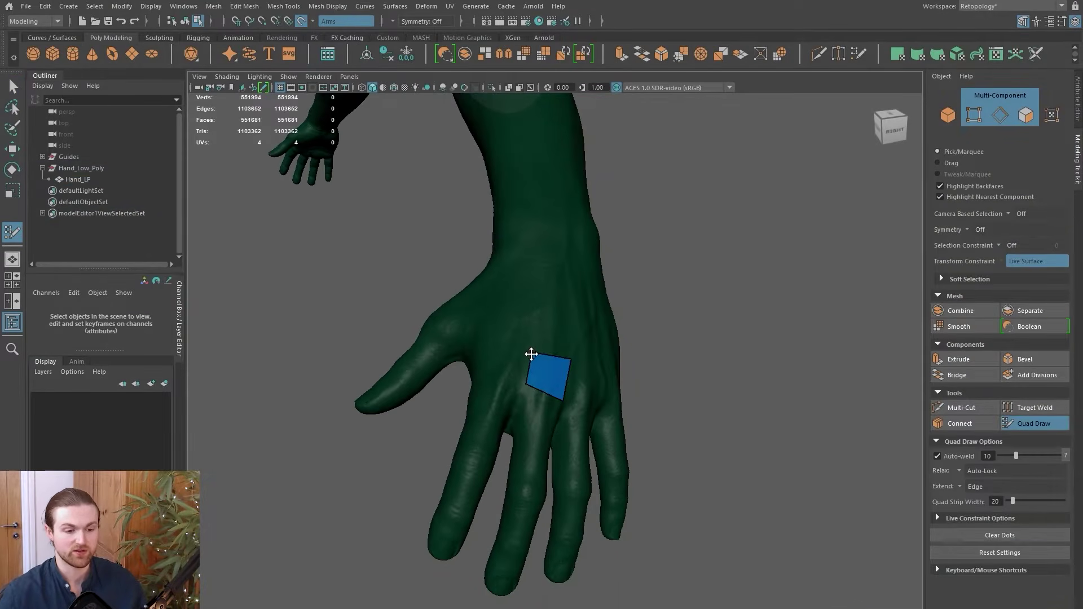
drag(573, 360, 571, 353)
drag(525, 386, 565, 390)
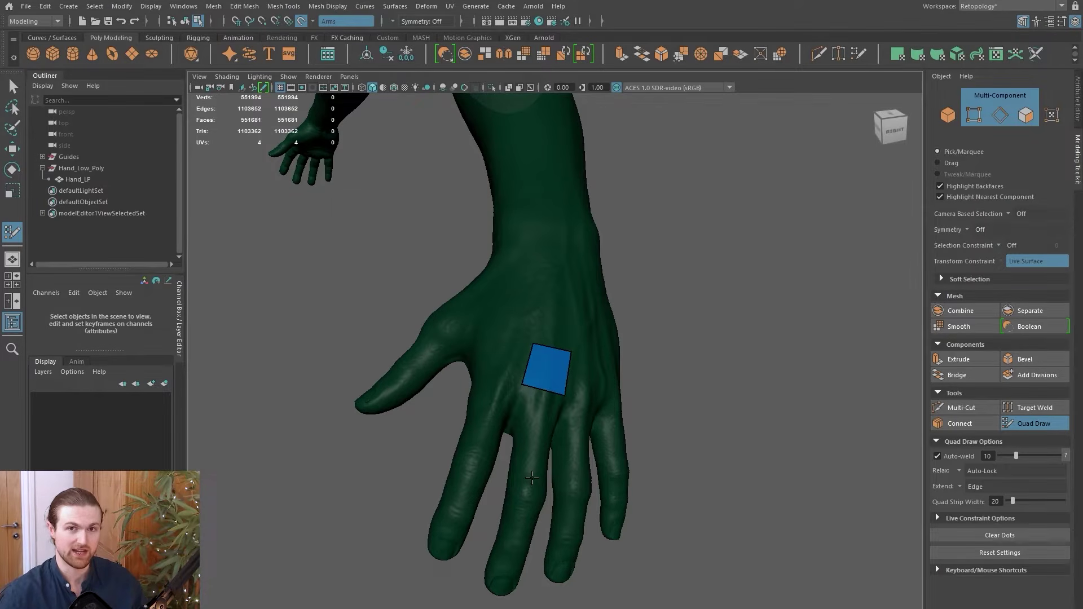
alt+drag(532, 478, 541, 502)
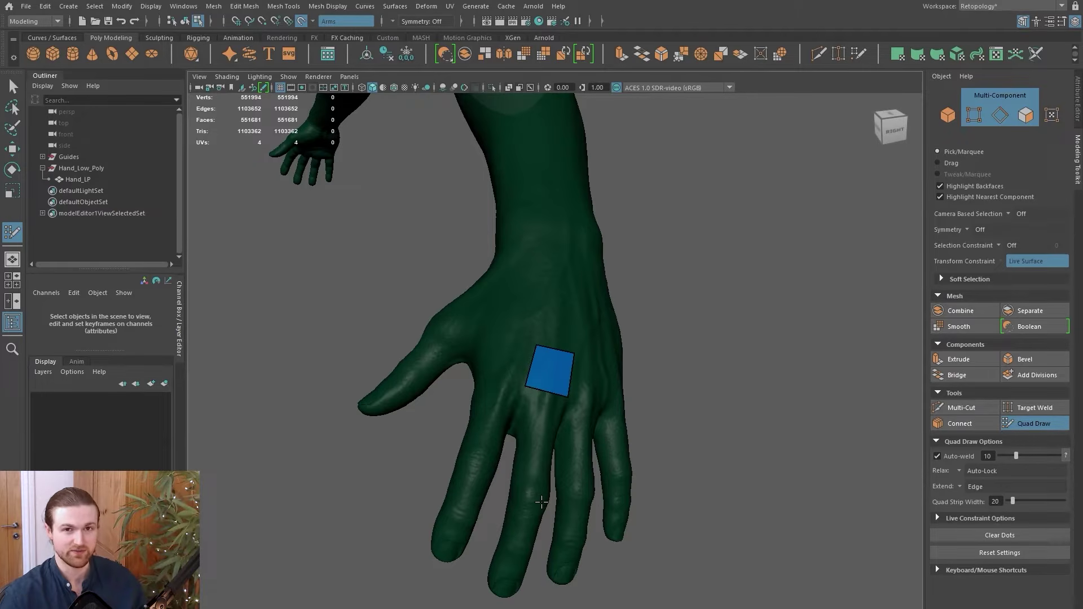
alt+drag(511, 567, 532, 456)
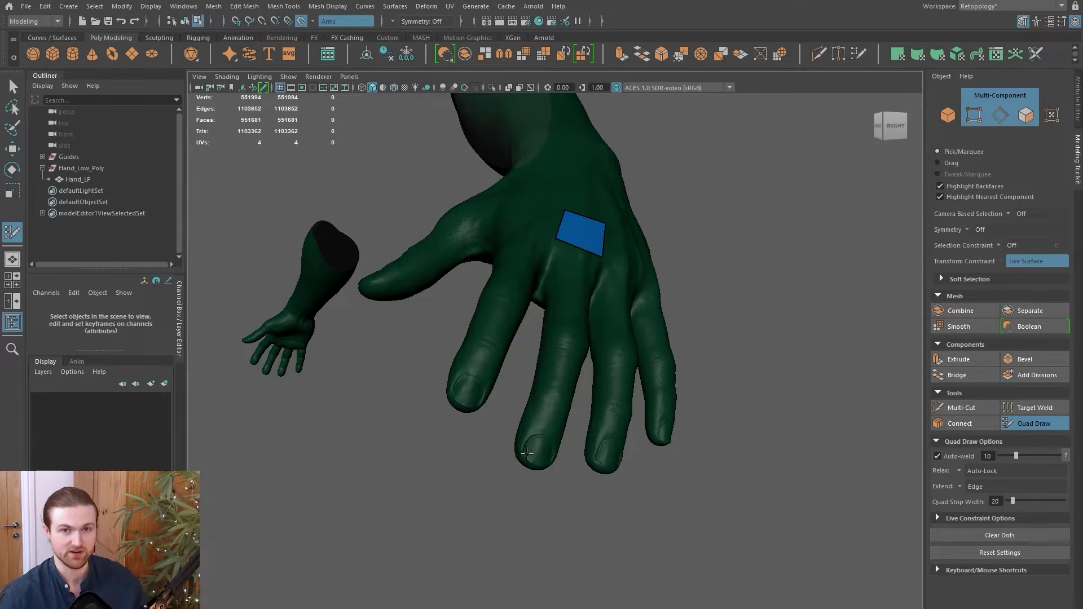
alt+drag(527, 453, 582, 421)
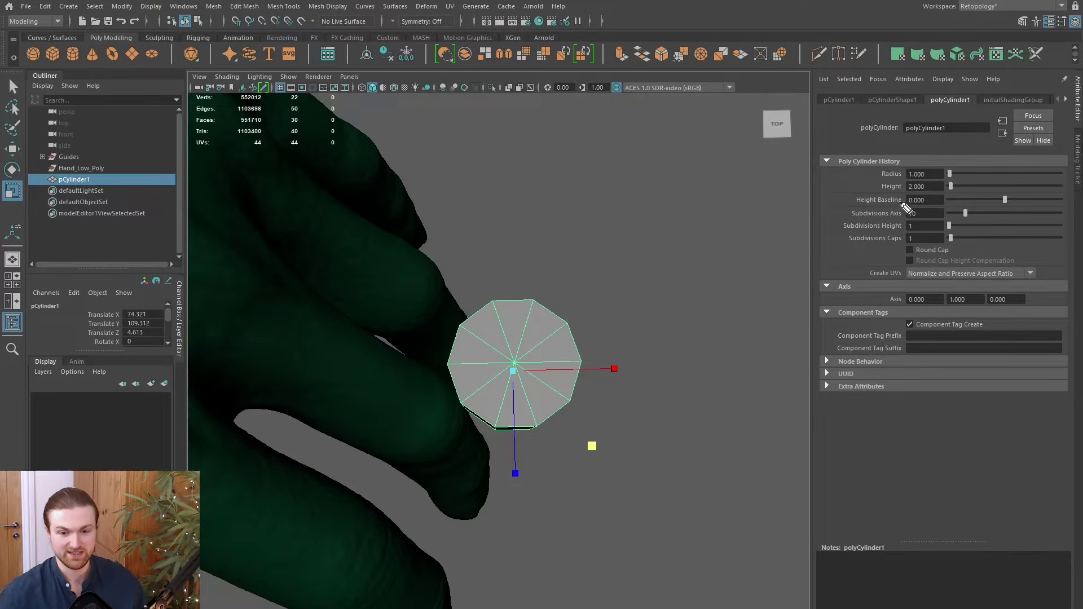
click(918, 209)
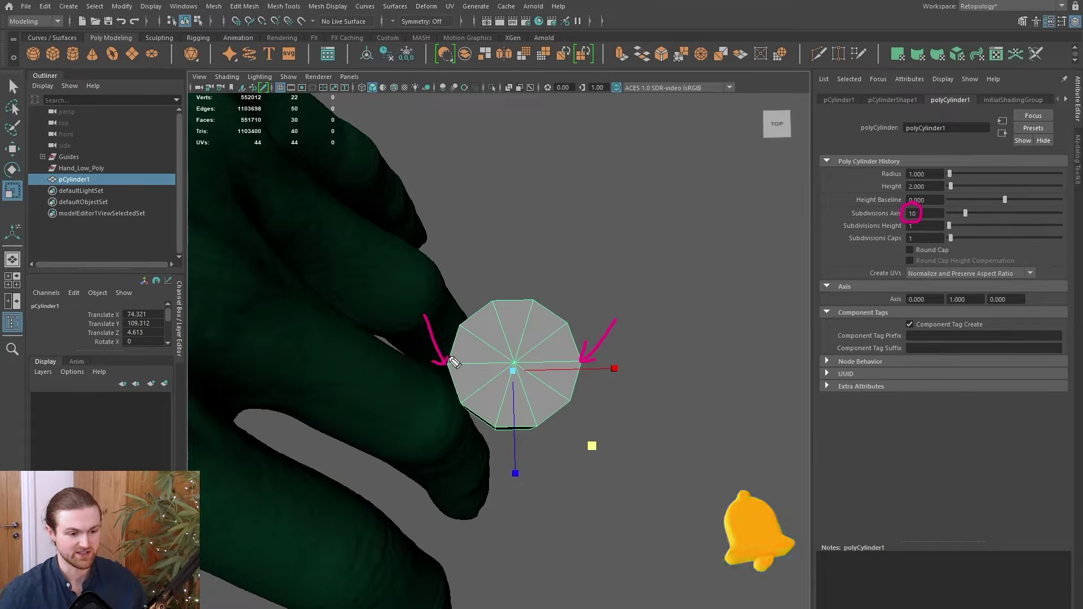
mouse_move(242, 409)
mouse_down()
mouse_move(269, 402)
mouse_move(407, 463)
mouse_move(460, 516)
mouse_up()
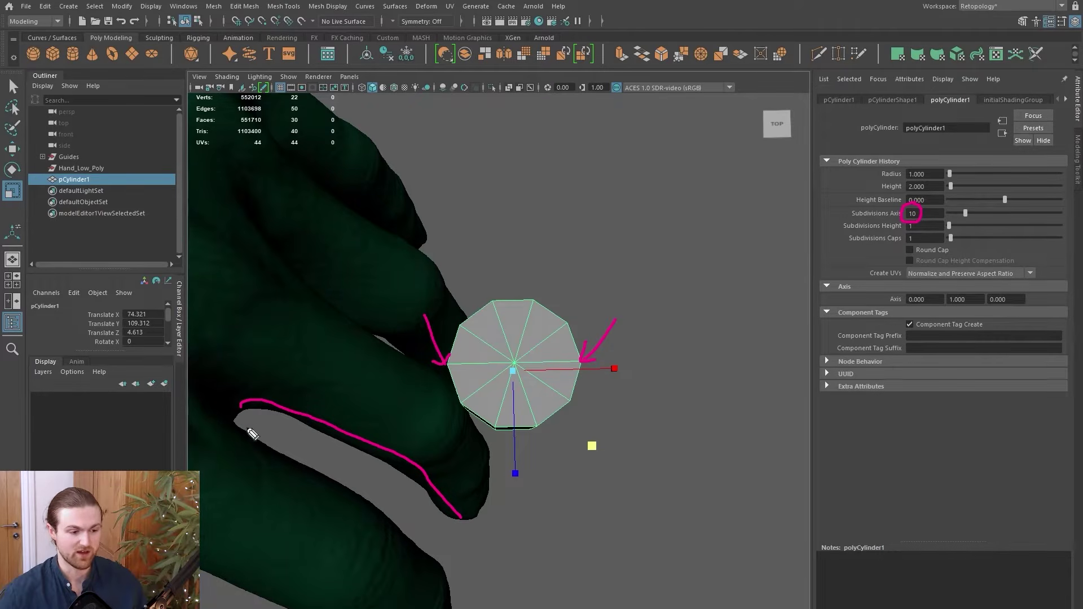
drag(440, 364, 590, 360)
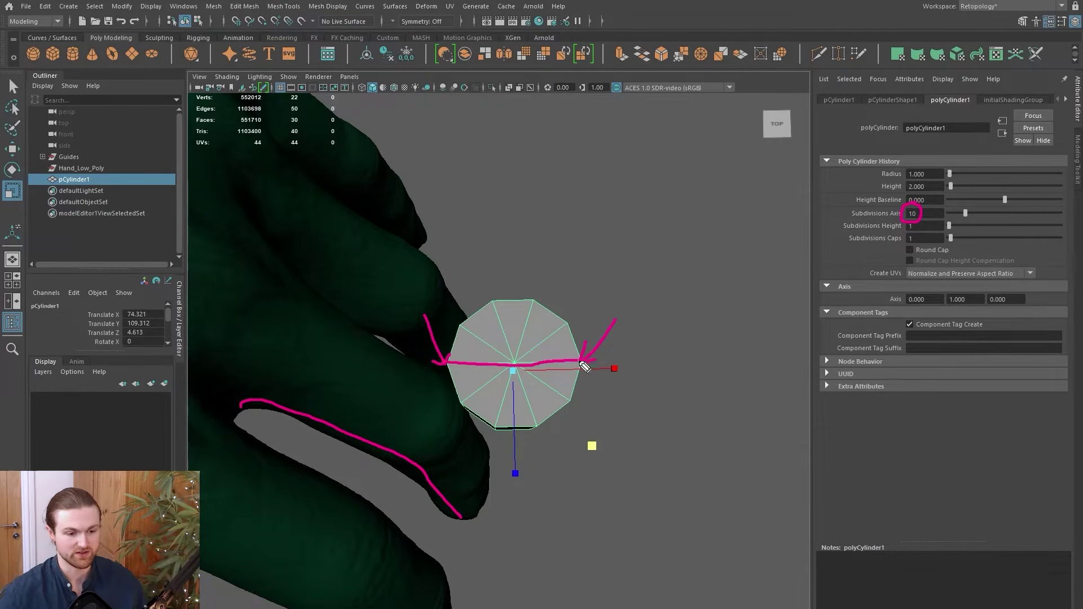
drag(493, 299, 534, 296)
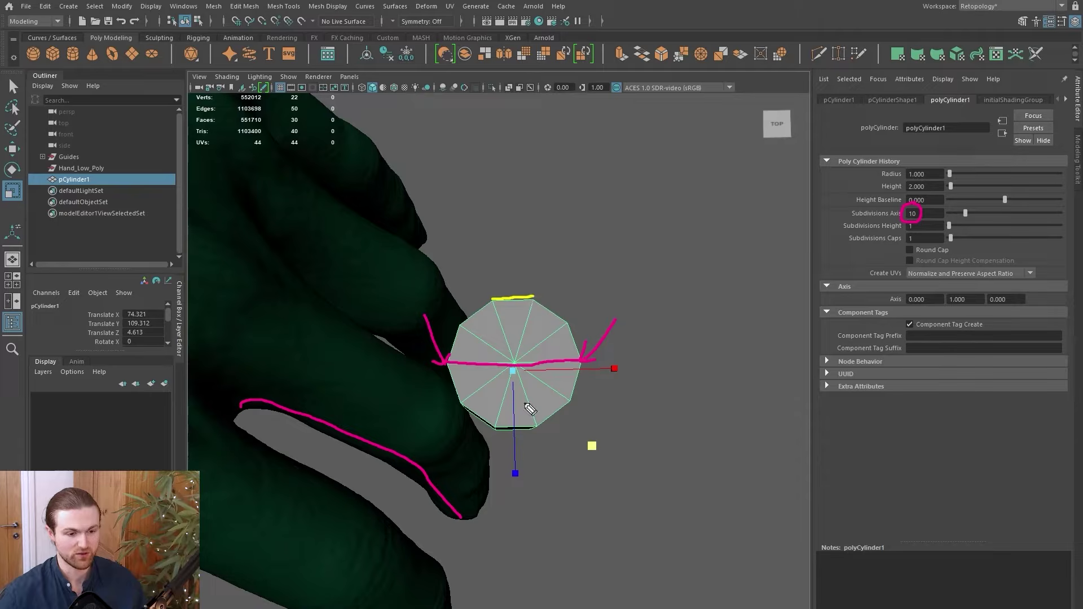
drag(497, 428, 536, 425)
mouse_move(512, 249)
mouse_down()
mouse_move(514, 279)
mouse_move(530, 241)
mouse_up()
drag(510, 446, 513, 477)
mouse_move(511, 447)
mouse_down()
mouse_move(528, 483)
mouse_move(512, 477)
mouse_up()
drag(283, 293, 404, 366)
drag(287, 332, 410, 405)
drag(286, 316, 381, 364)
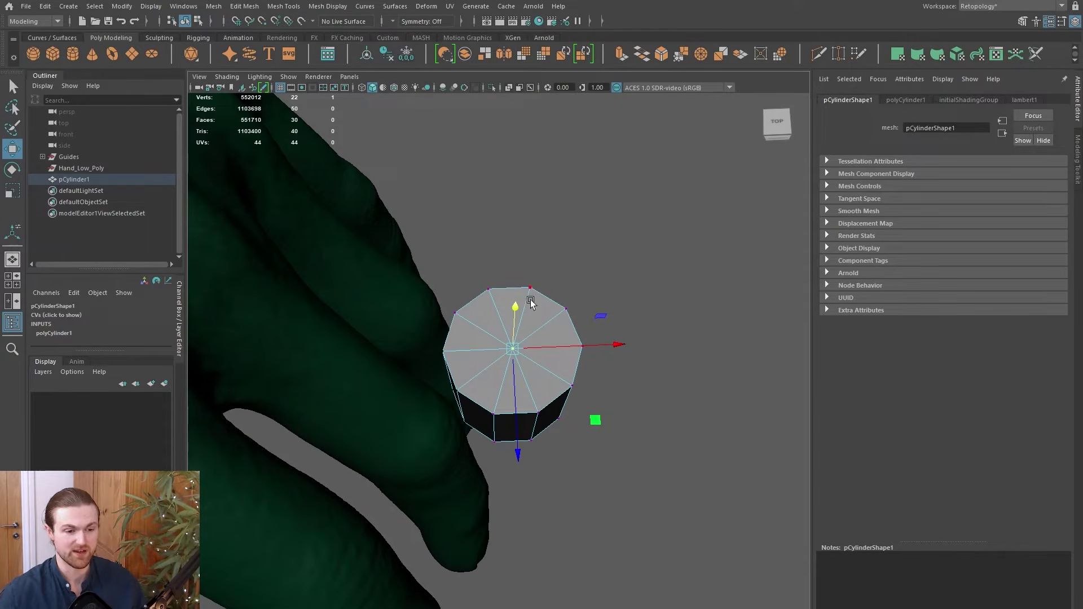
Chamfer the center vertex of the cylinder's top cap into a single ten-sided face.
alt+drag(507, 322, 484, 346)
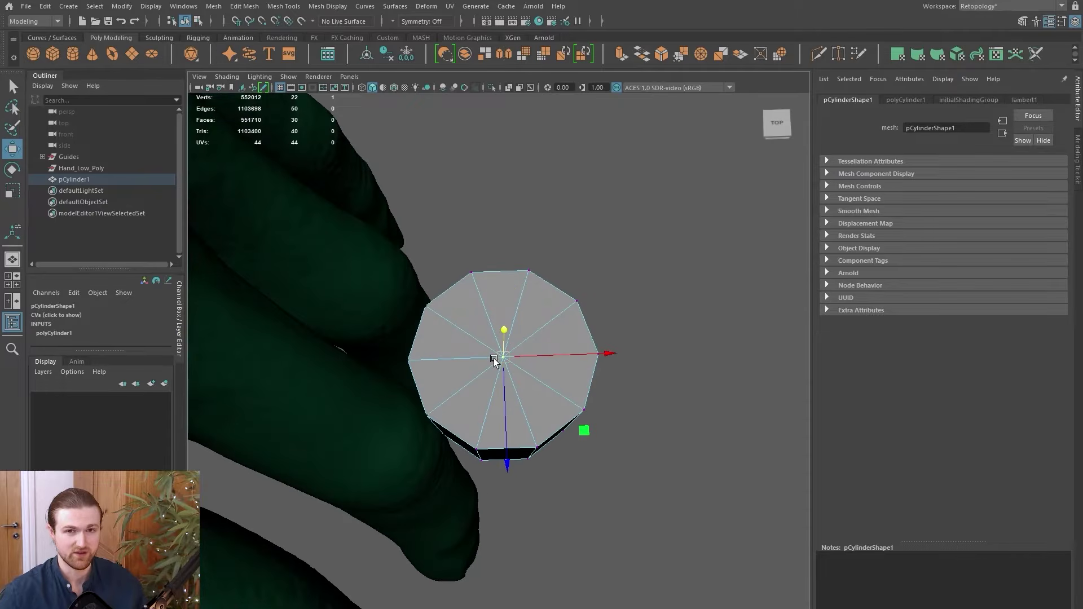
key(ctrl+b)
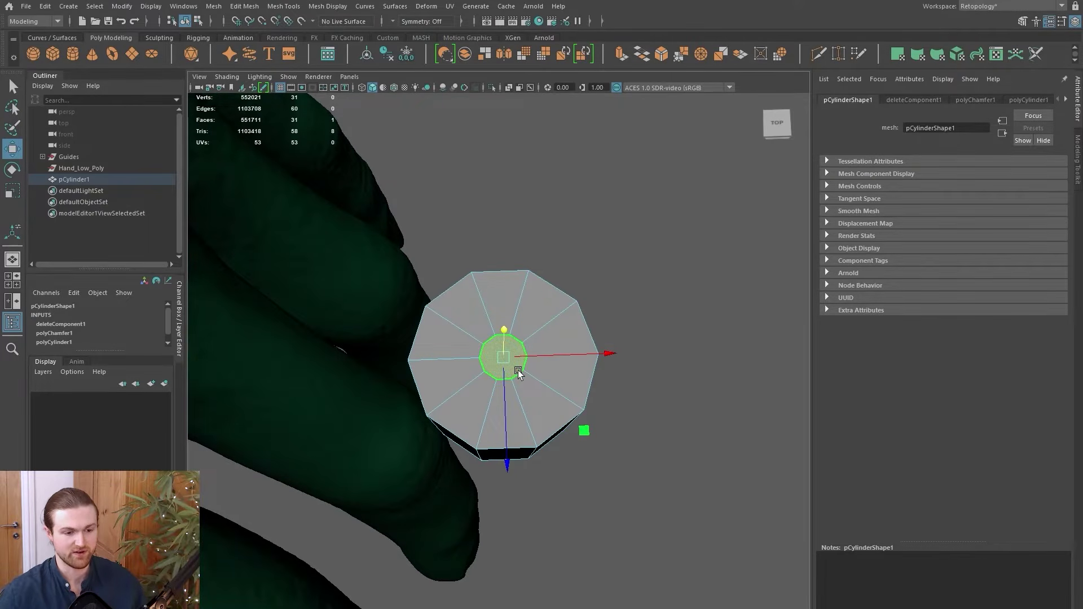
Raise the cylinder's inner cap face and scale it up to form a rounded tip.
alt+drag(503, 395, 520, 371)
drag(506, 260, 506, 232)
key(e)
key(r)
Use Multi-Cut to split the inner cap face in half between its two opposite side vertices.
click(1022, 21)
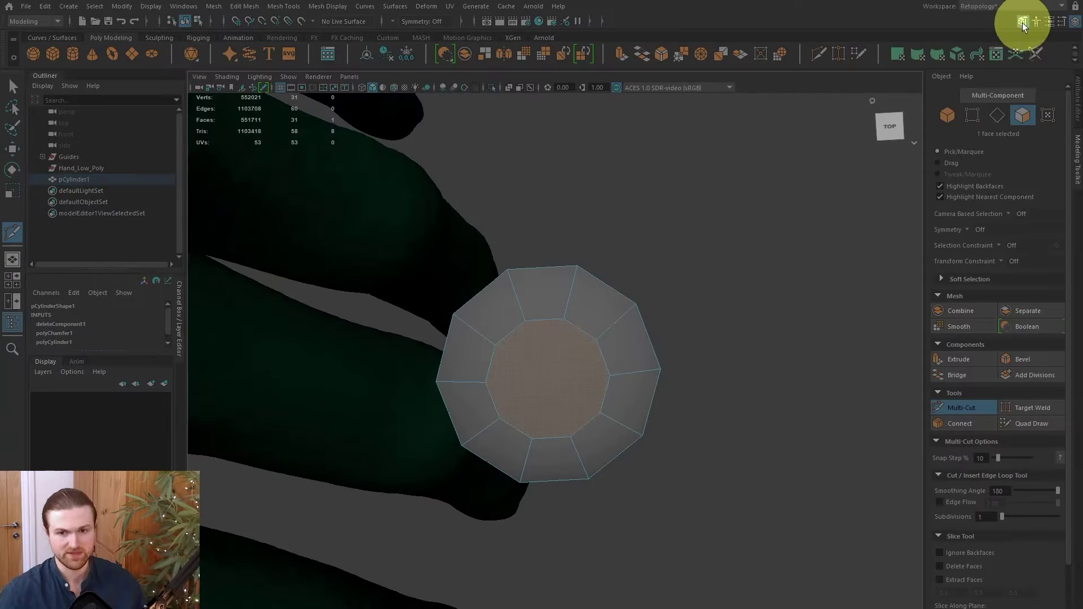
click(962, 408)
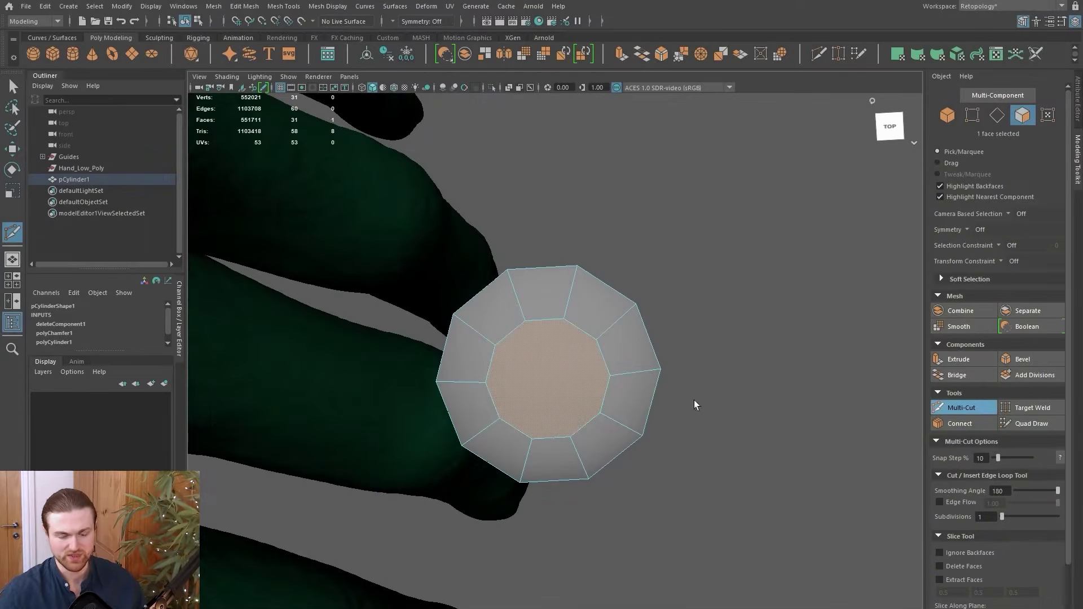
alt+drag(694, 405, 692, 394)
click(486, 373)
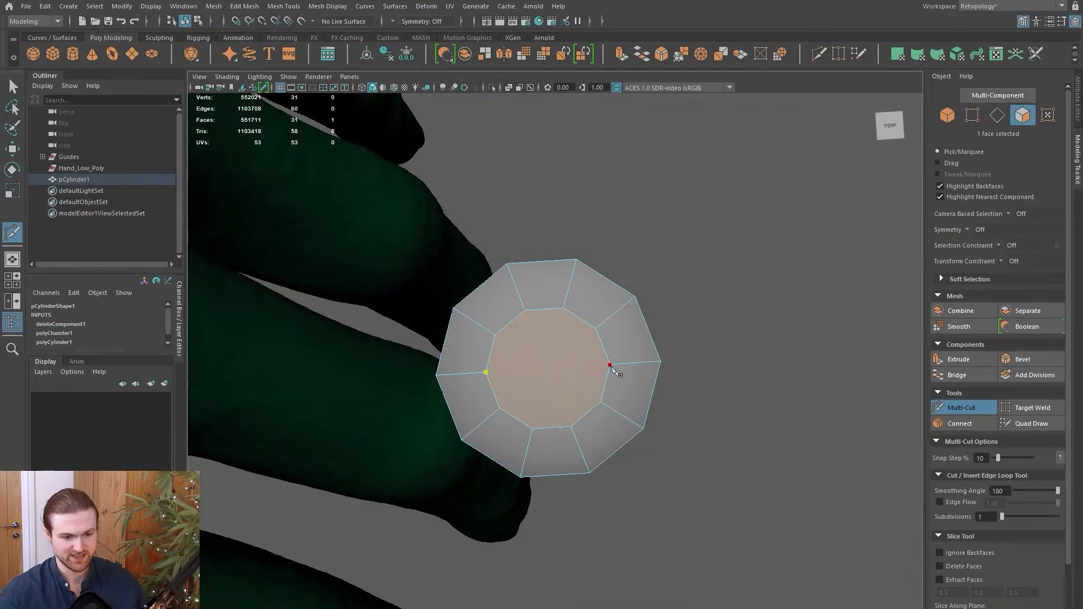
click(611, 365)
key(Return)
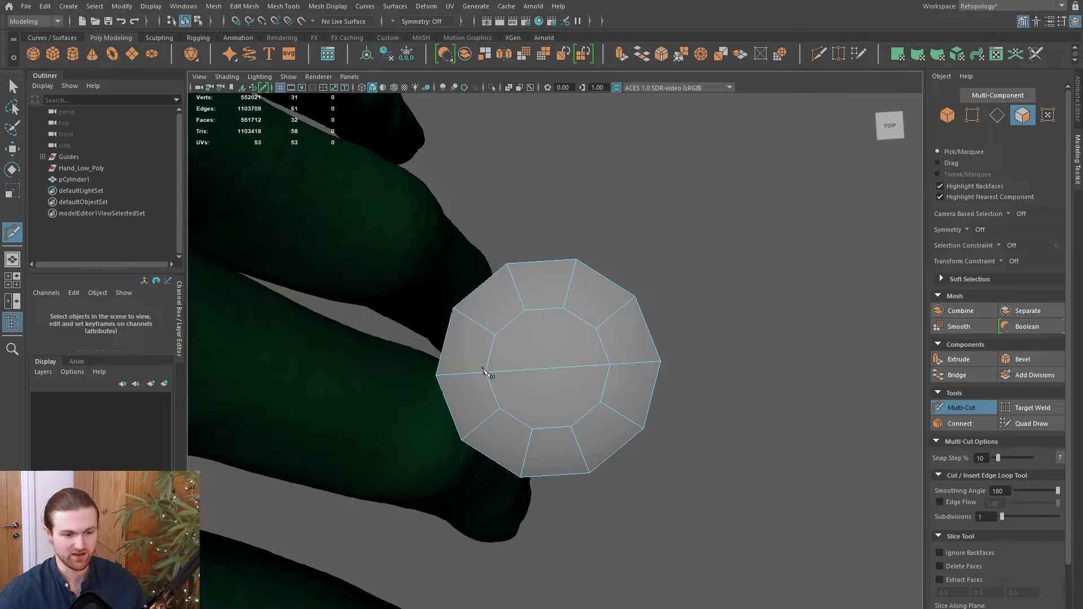
Cut two parallel edges across the inner cap face, perpendicular to the middle cut, to divide the cap into quads.
alt+middle_drag(684, 361, 700, 361)
click(542, 310)
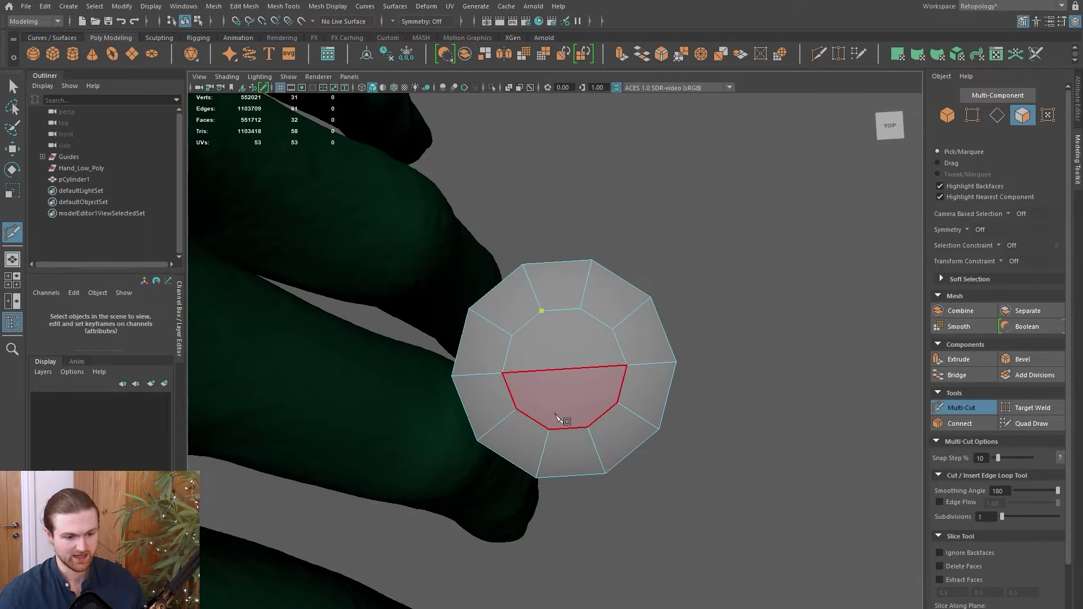
click(549, 430)
key(Return)
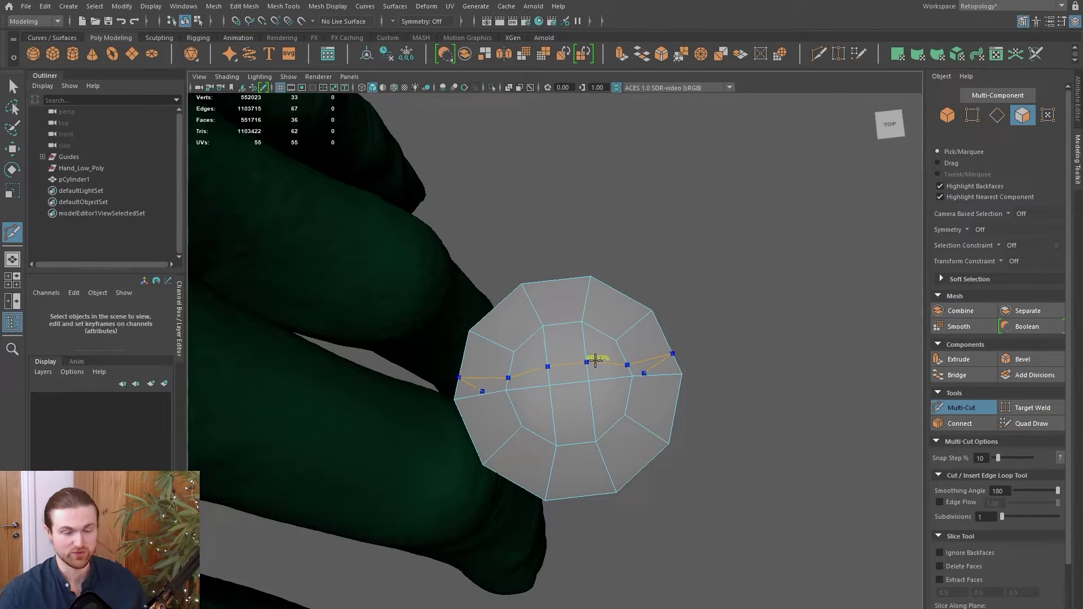
key(Return)
alt+drag(762, 387, 598, 509)
alt+drag(499, 478, 537, 442)
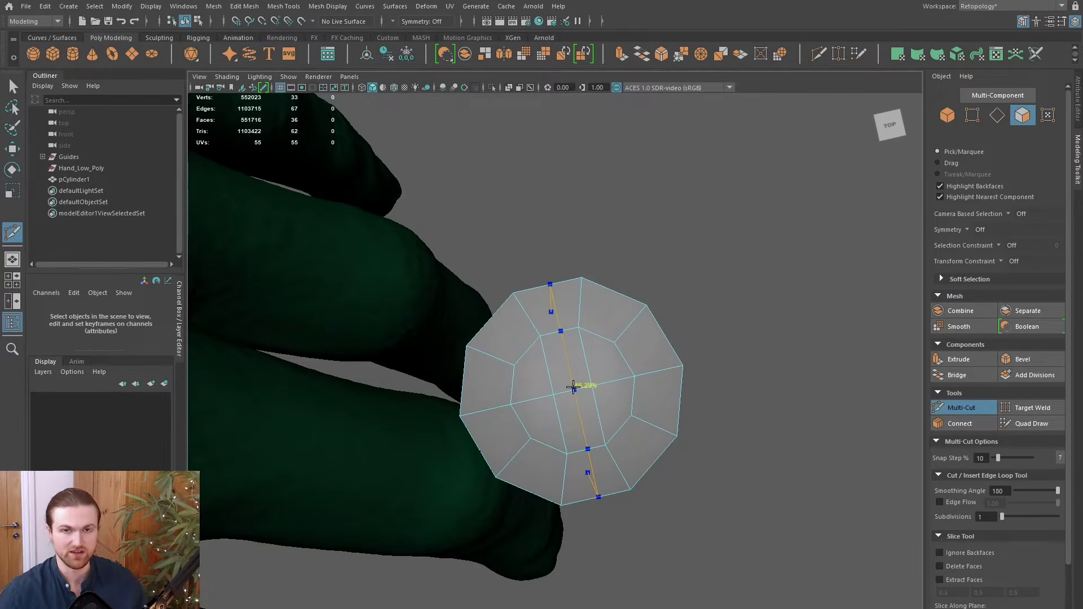
Delete all the triangular faces of the cylinder's bottom cap to leave that end open.
key(q)
alt+drag(573, 387, 564, 362)
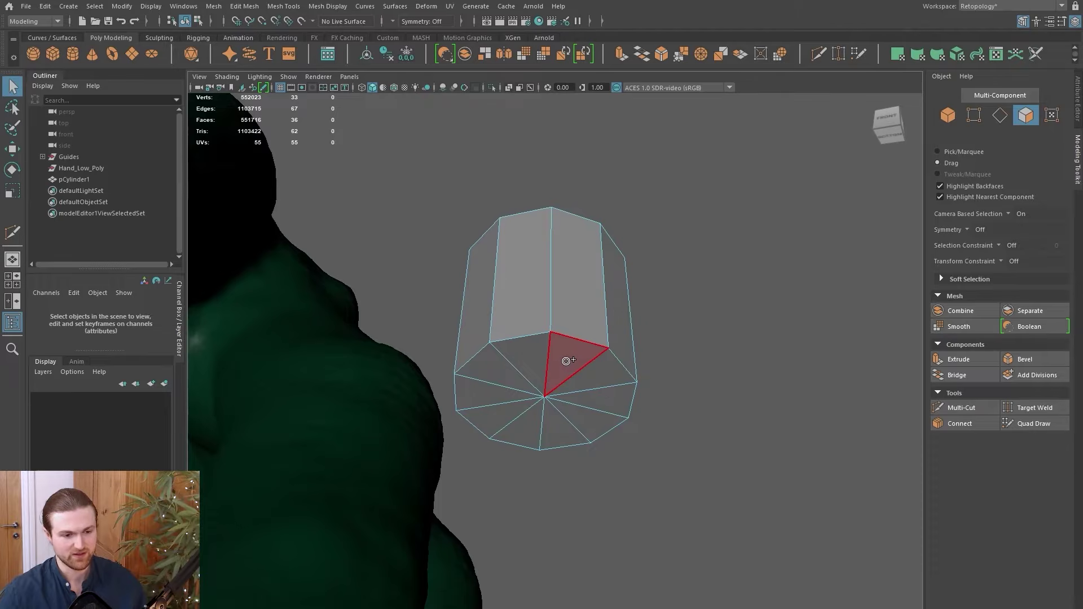
mouse_move(577, 360)
mouse_down()
mouse_move(590, 398)
mouse_move(523, 395)
mouse_move(547, 341)
mouse_move(547, 260)
mouse_up()
key(Delete)
Move the cylinder's pivot to the center of its rounded tip.
key(w)
key(d)
alt+drag(596, 284, 621, 459)
key(d)
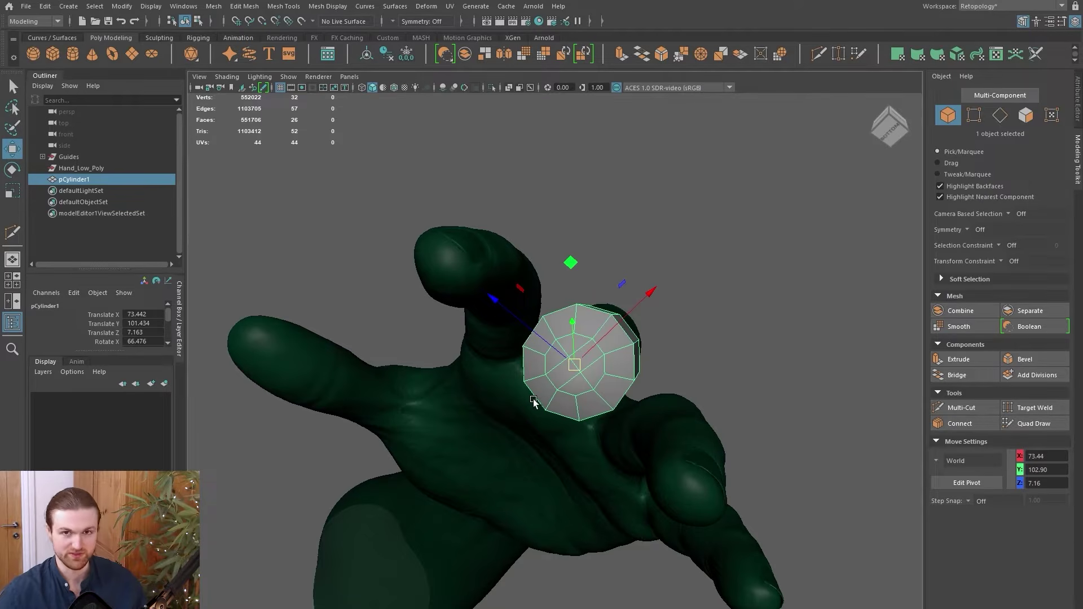
Scale the whole cylinder down from its tip to roughly the thickness of the middle finger.
alt+drag(674, 345, 564, 395)
scroll(572, 386, up, 3)
scroll(527, 464, down, 5)
key(r)
drag(533, 435, 472, 438)
key(w)
Lengthen the cylinder along the middle finger by moving its open-end vertices up to the finger's base.
key(F9)
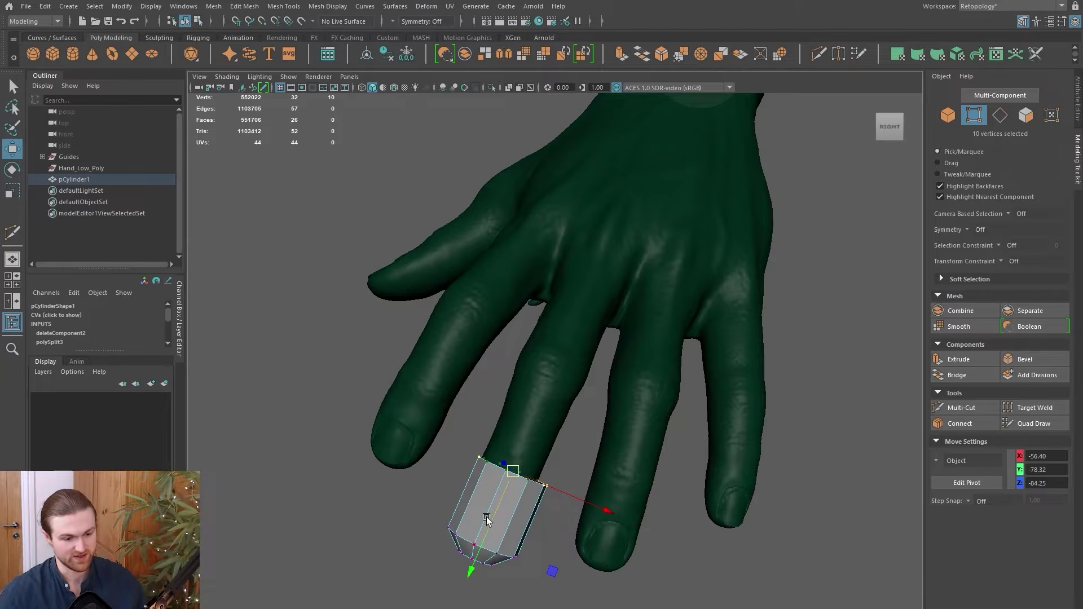
drag(488, 525, 553, 330)
alt+drag(553, 330, 615, 357)
key(F8)
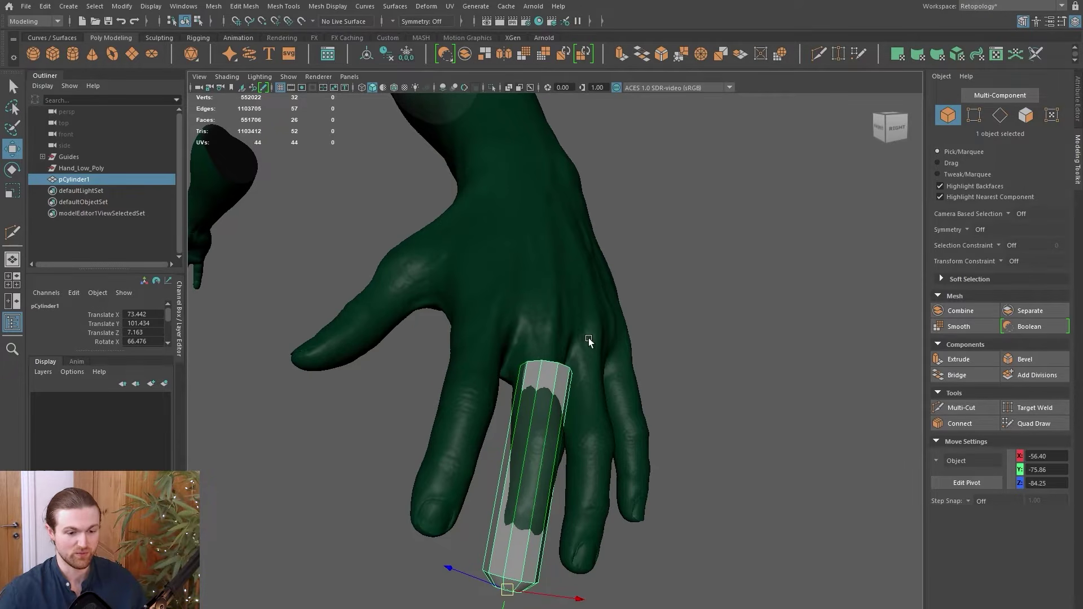
Put the sculpted hand mesh on a new HP_Guides display layer and set that layer to Reference.
click(551, 280)
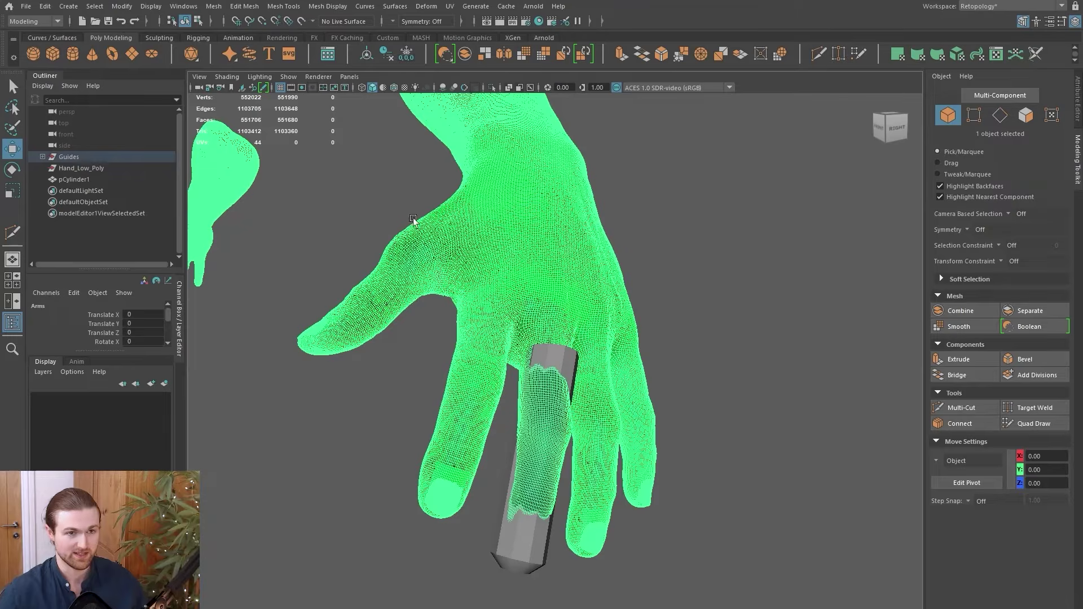
click(165, 384)
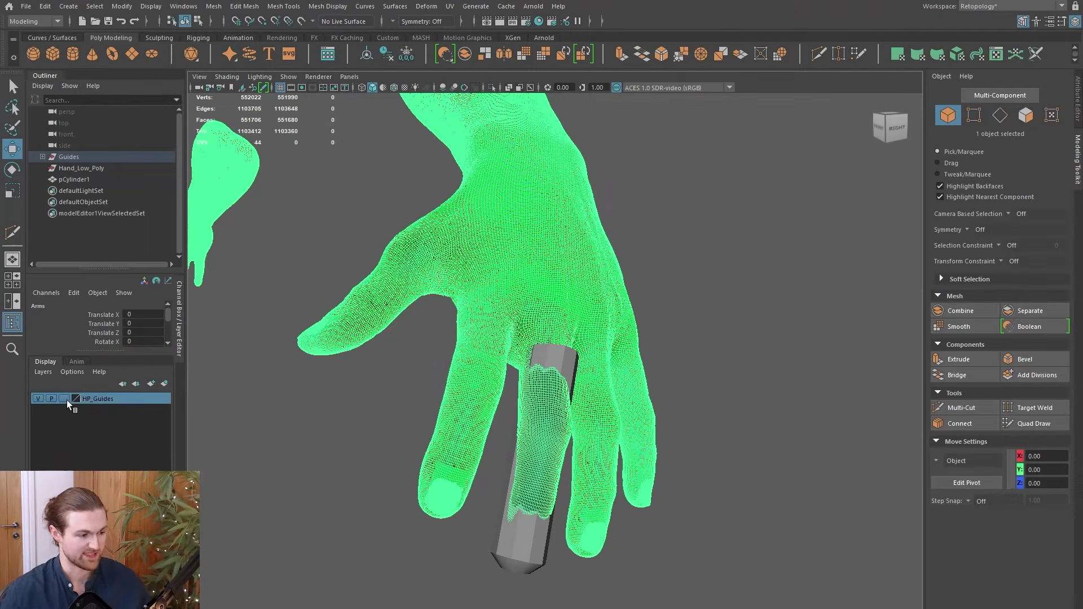
click(64, 399)
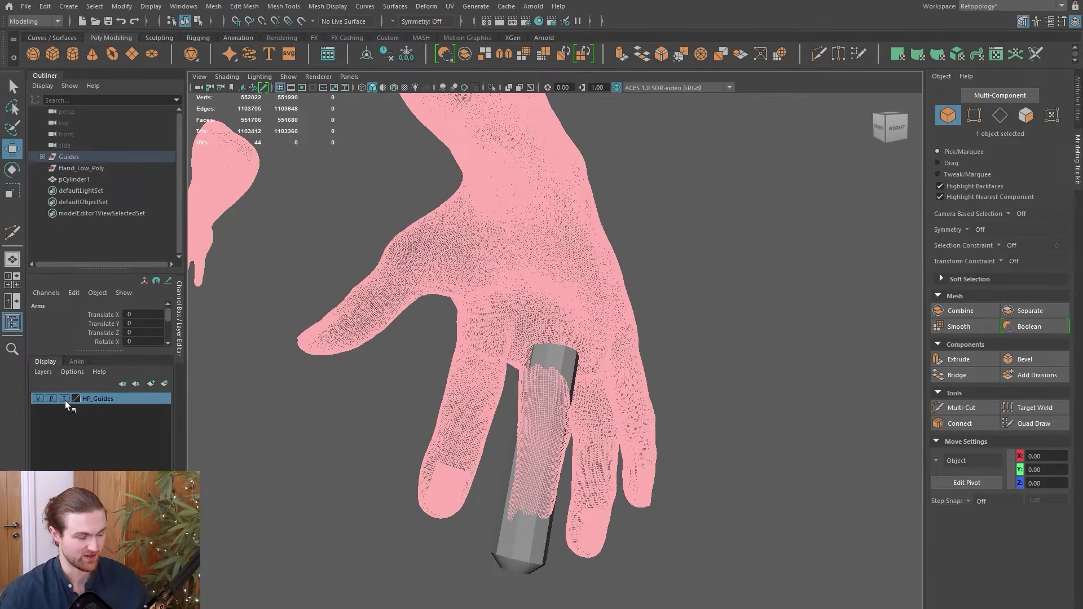
click(64, 398)
Assign the Low_Poly Lambert material to the cylinder and raise its transparency until the finger shows through.
click(497, 328)
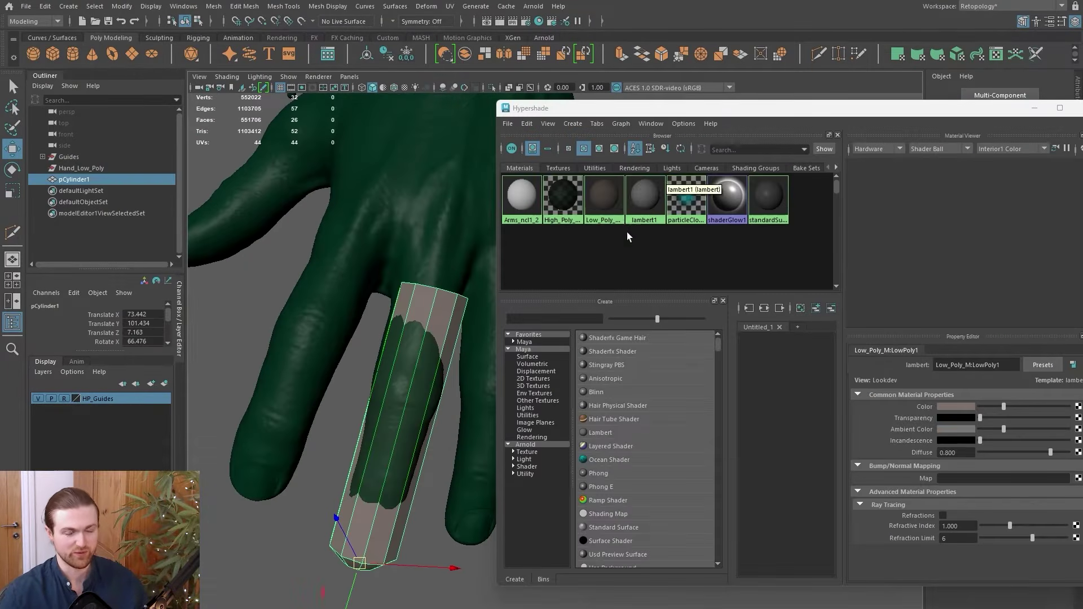
middle_drag(603, 195, 582, 206)
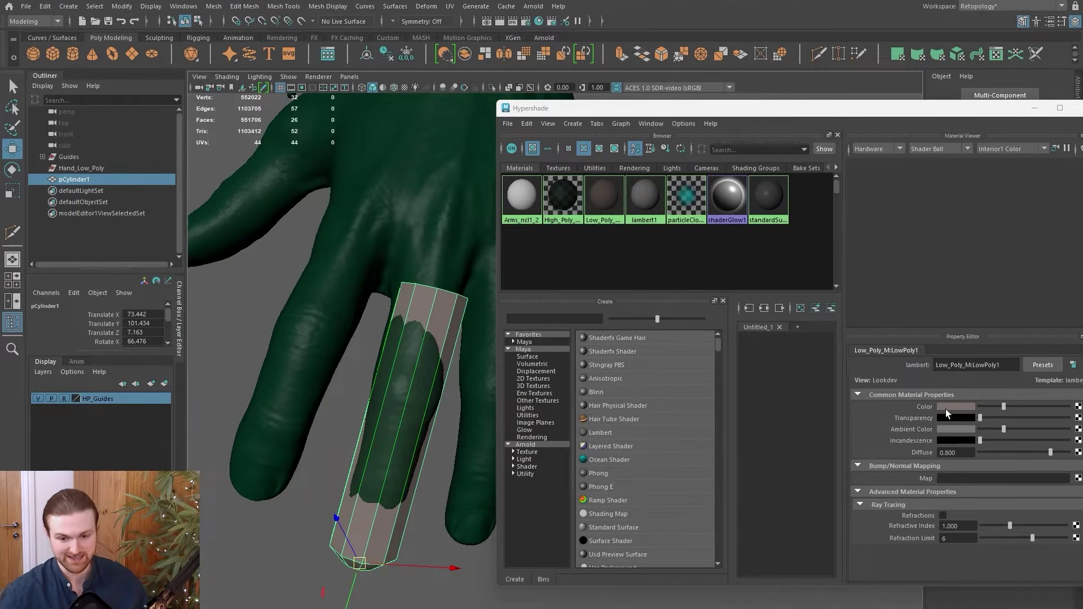
middle_drag(618, 194, 387, 514)
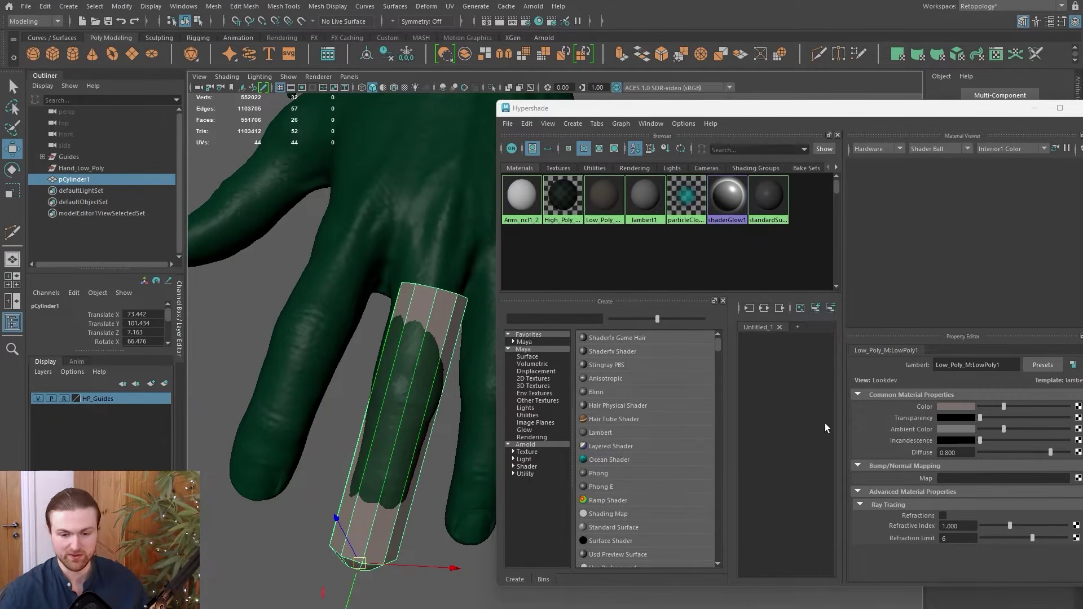
drag(980, 418, 1027, 420)
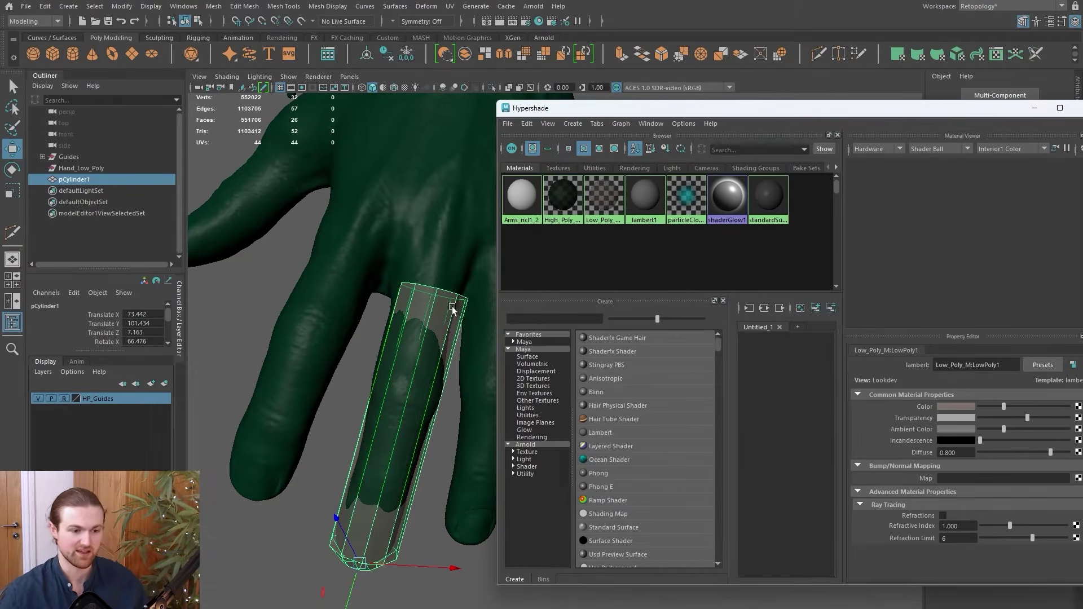
Rotate, move and scale the cylinder's open-end vertices to fit around the middle finger's base.
alt+drag(438, 357, 447, 291)
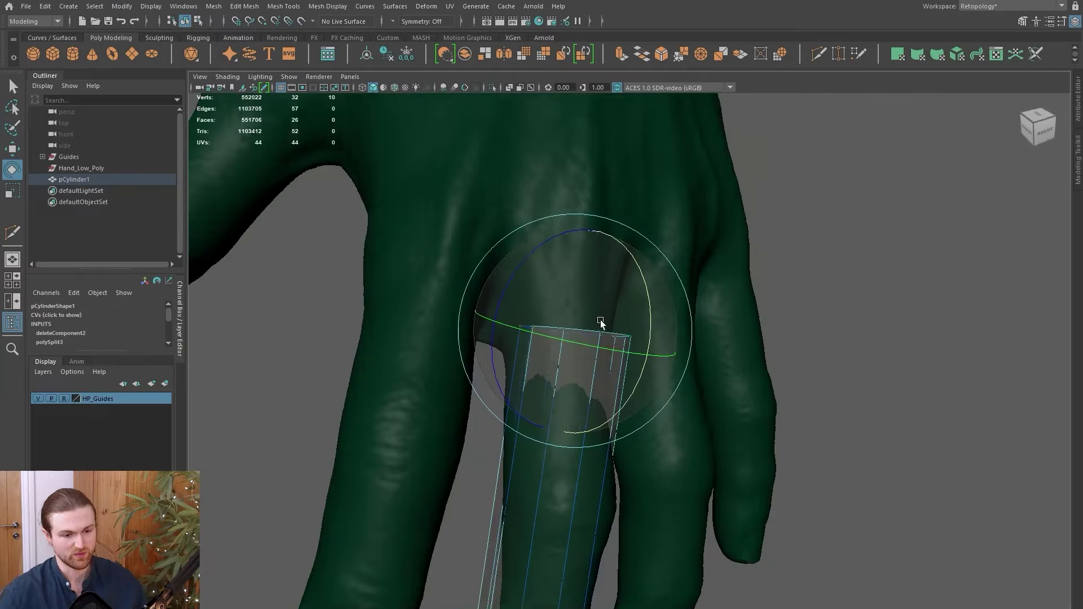
alt+drag(600, 319, 727, 289)
key(w)
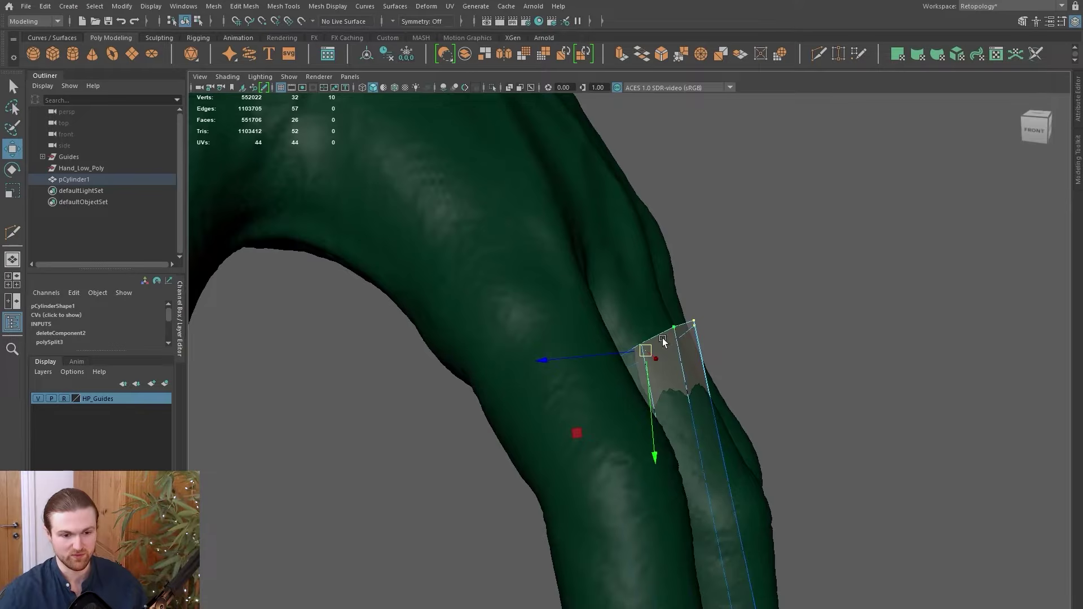
alt+drag(645, 356, 600, 377)
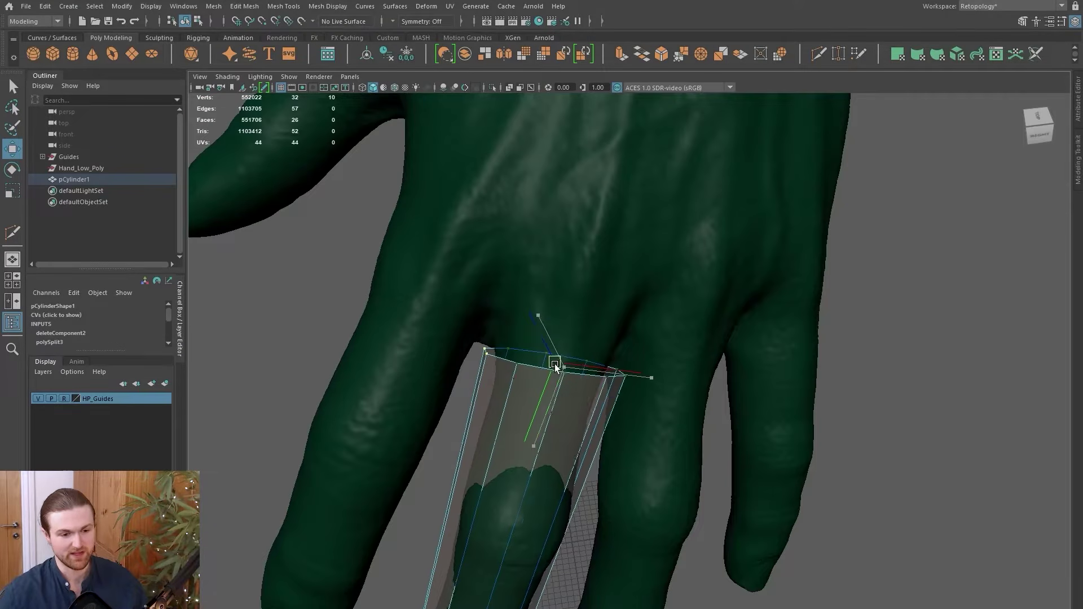
key(r)
drag(555, 364, 522, 453)
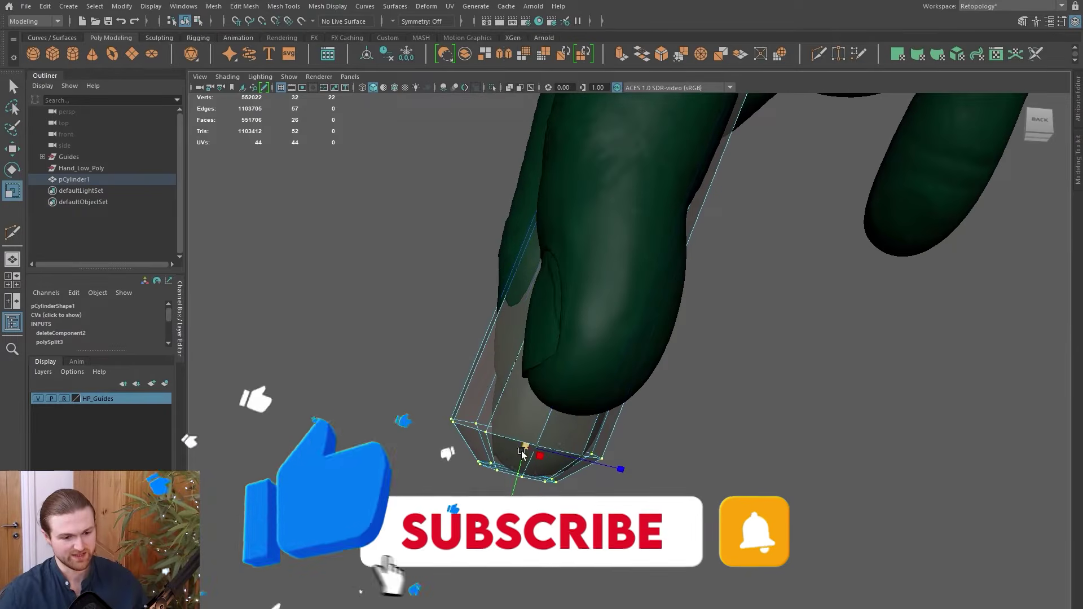
Narrow the cylinder's tip vertices along the finger's depth to match the middle fingertip.
drag(621, 469, 581, 466)
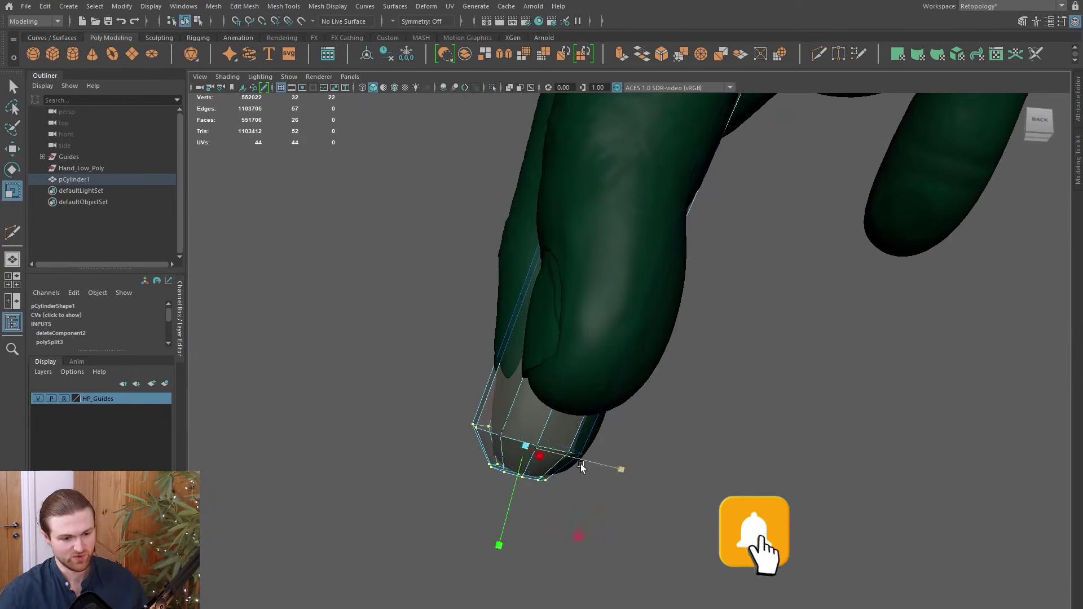
key(w)
alt+drag(435, 365, 544, 477)
Try twisting the cylinder's open-end vertices around the finger's axis, and undo the rotation.
key(e)
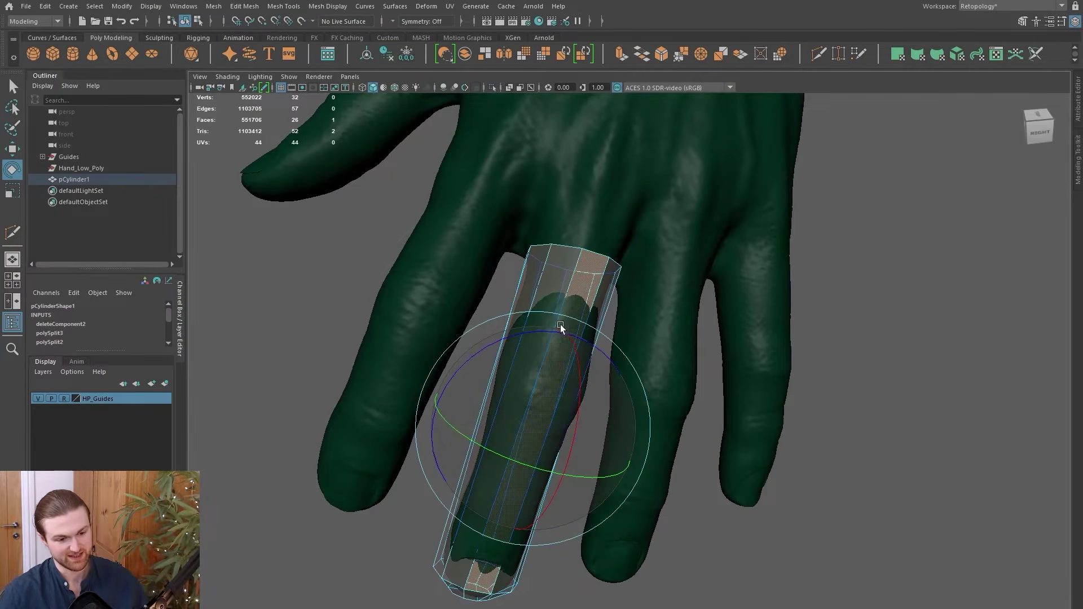
alt+drag(600, 273, 540, 244)
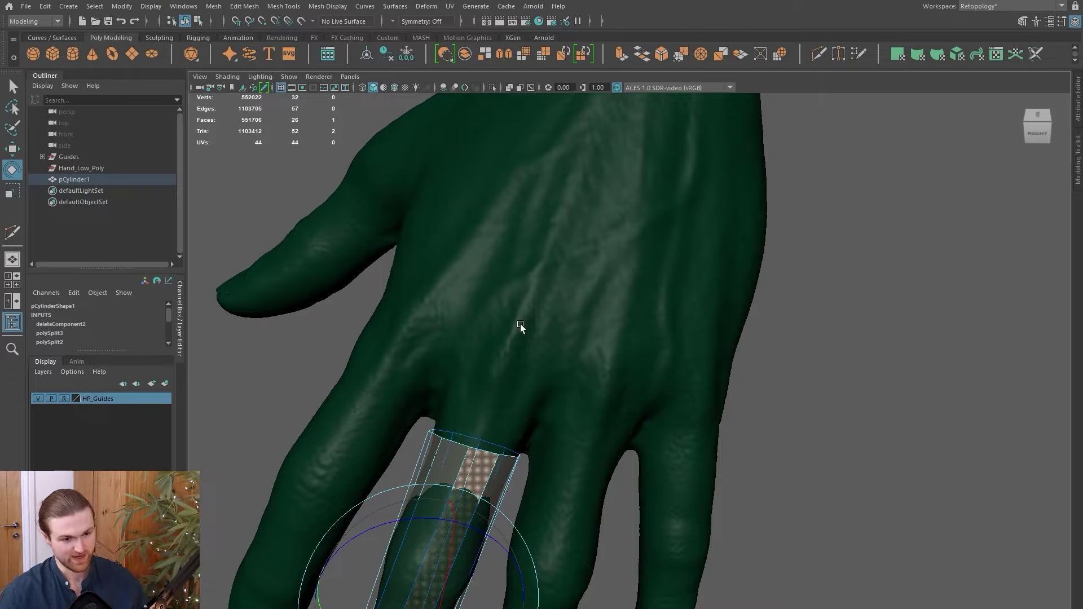
alt+middle_drag(497, 437, 591, 333)
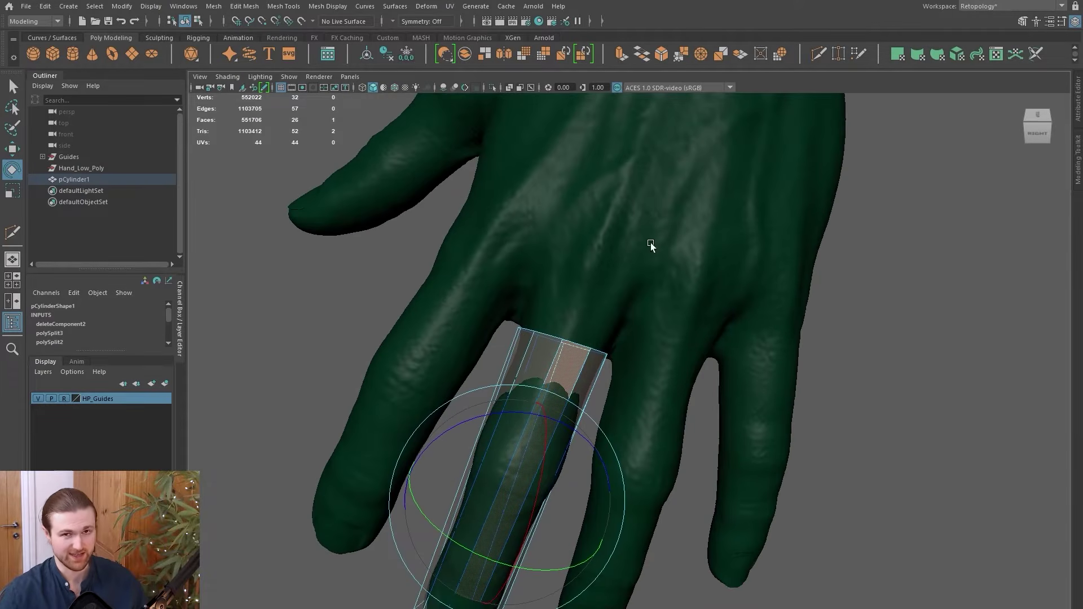
right_drag(599, 304, 485, 299)
drag(478, 294, 637, 381)
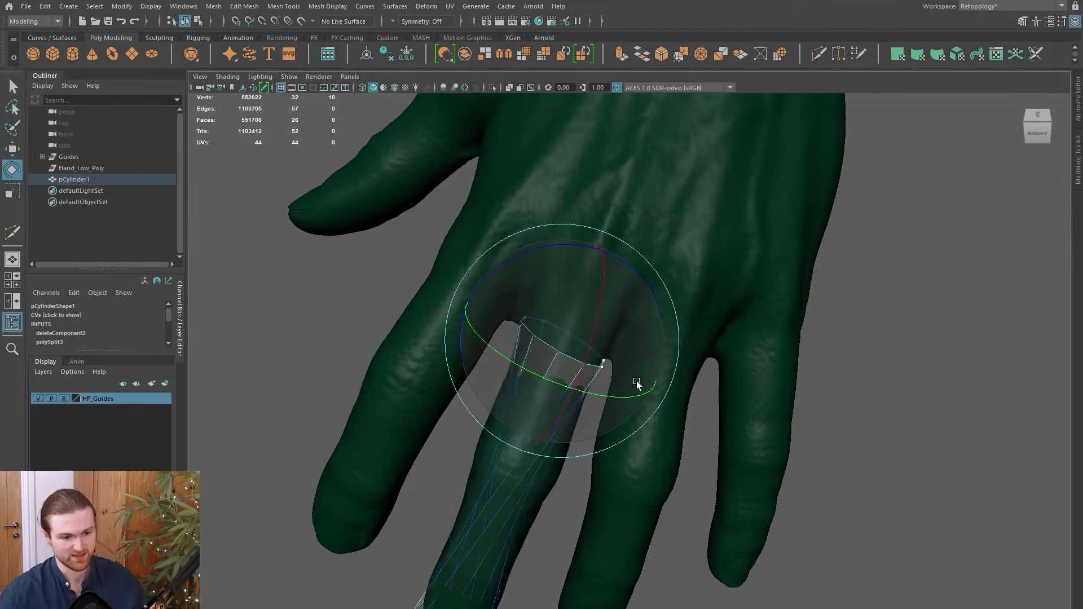
key(ctrl+z)
drag(893, 450, 384, 259)
alt+drag(512, 290, 753, 299)
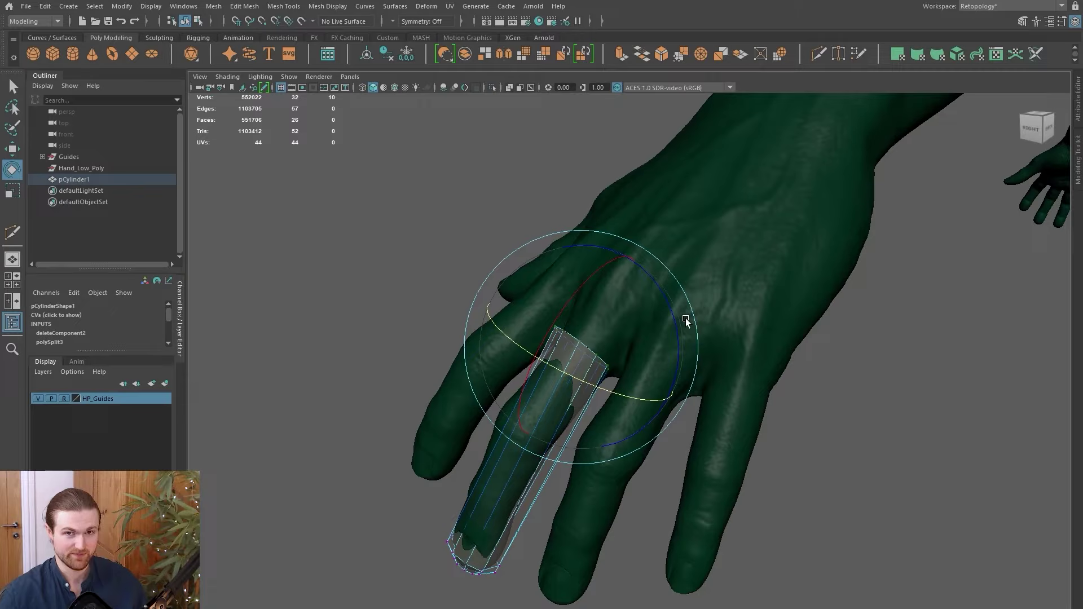
alt+drag(583, 356, 670, 348)
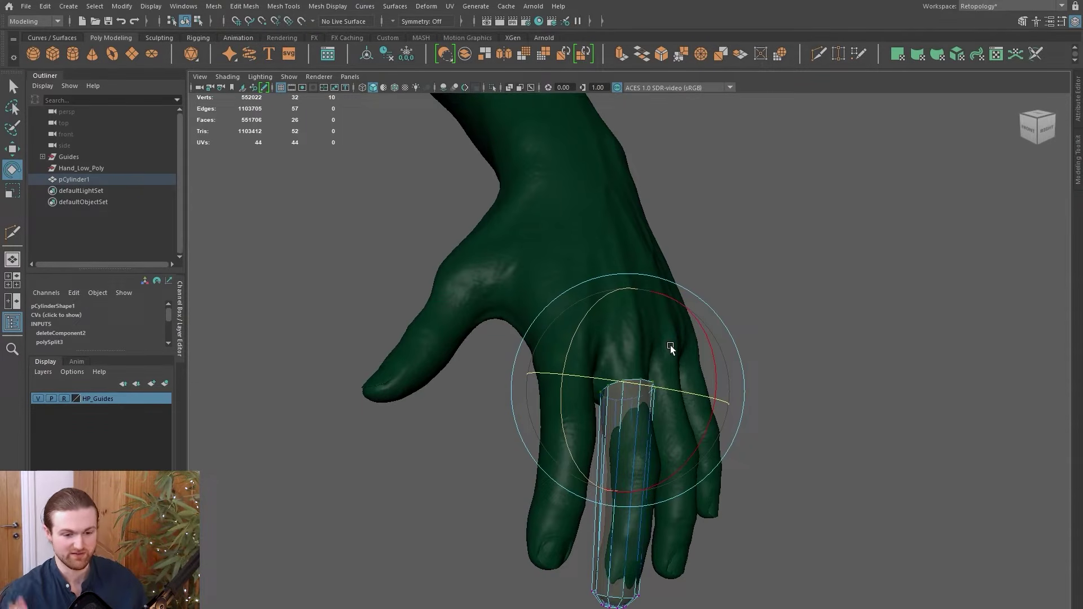
alt+drag(672, 353, 683, 462)
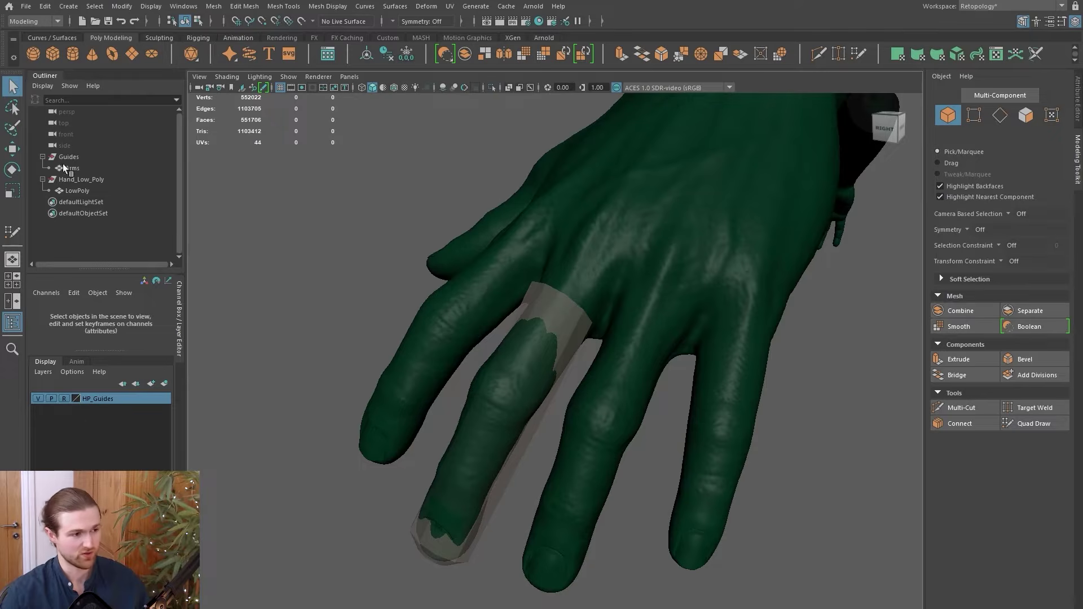
Make the Arms mesh the live surface and activate Quad Draw on the LowPoly mesh.
click(71, 168)
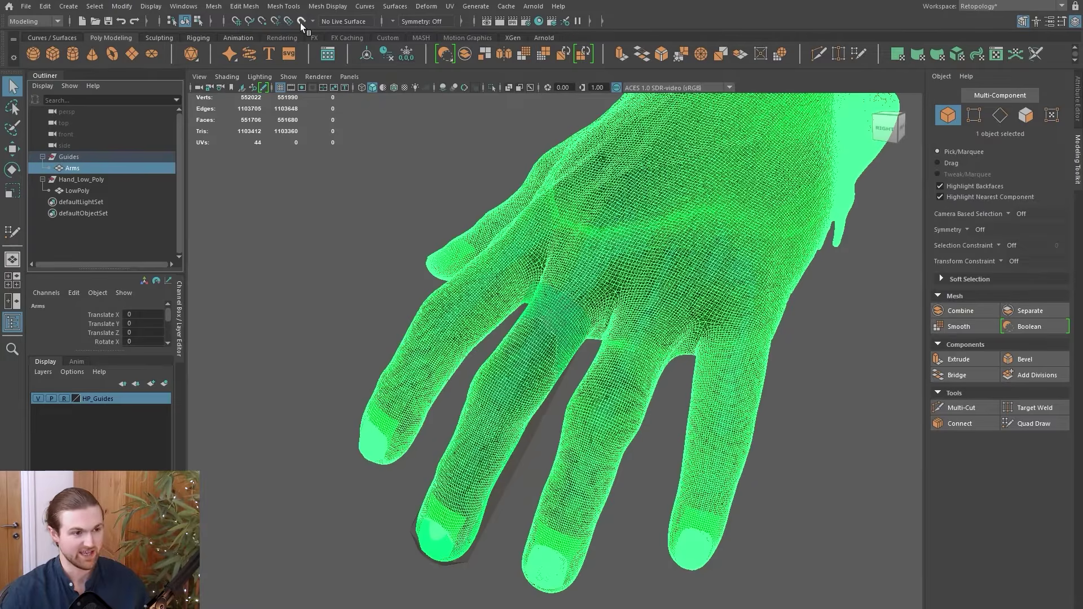
click(300, 22)
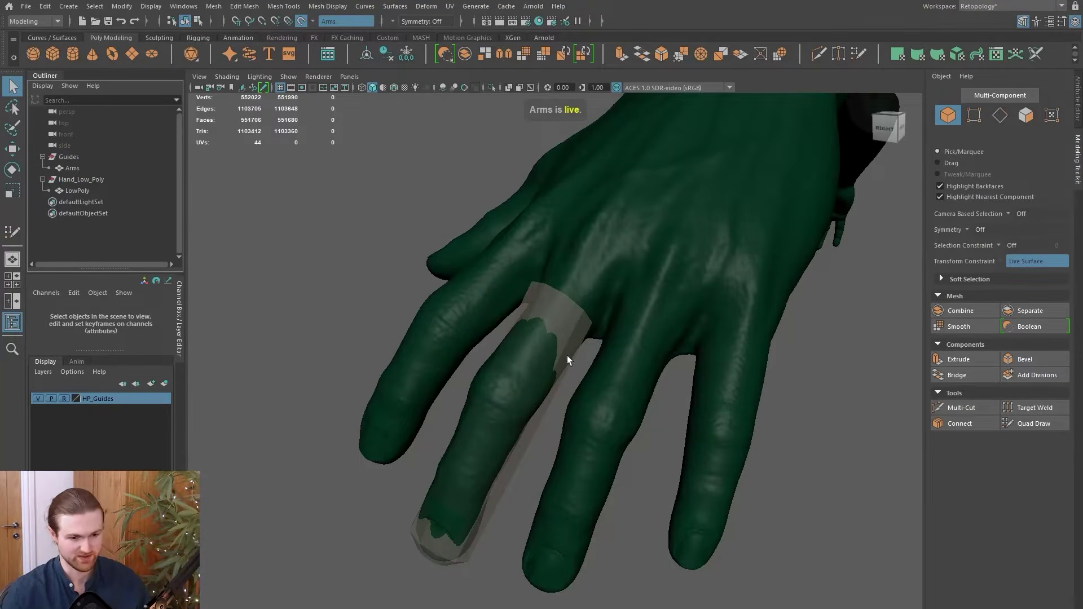
click(77, 192)
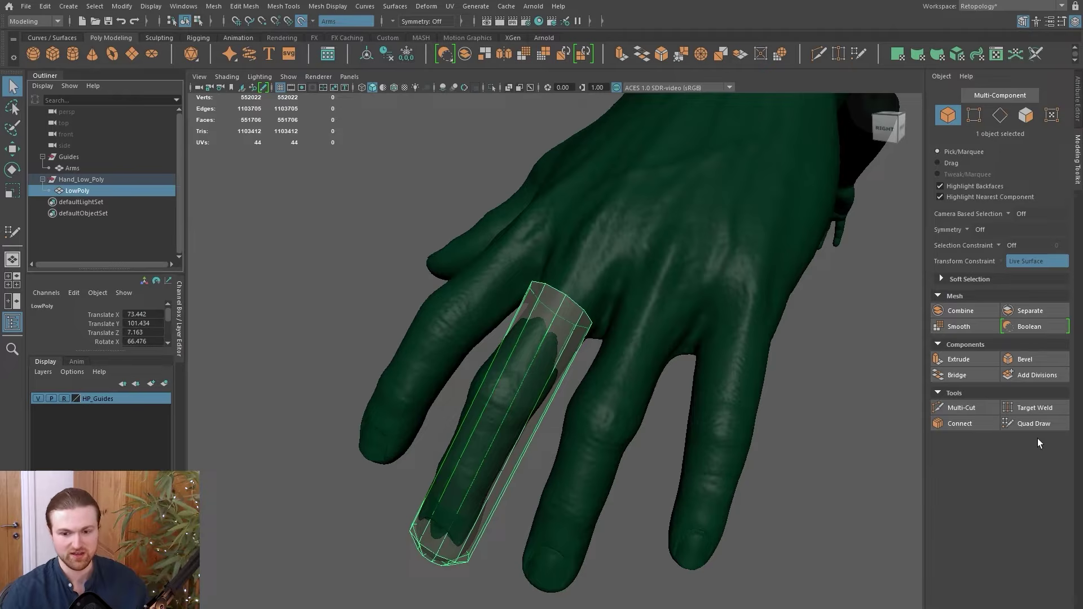
click(1033, 424)
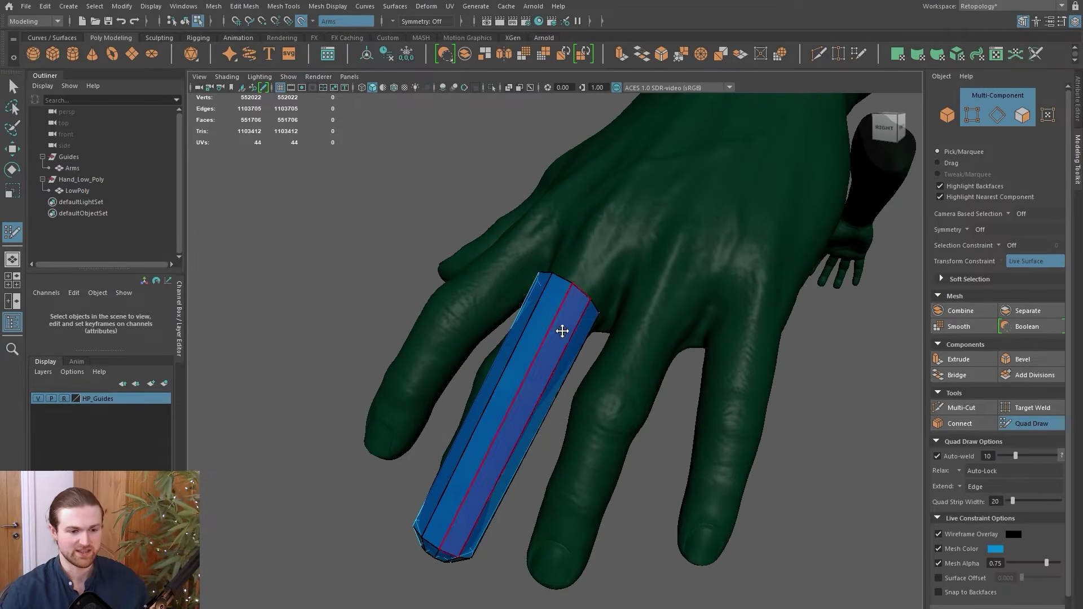
ctrl+click(560, 287)
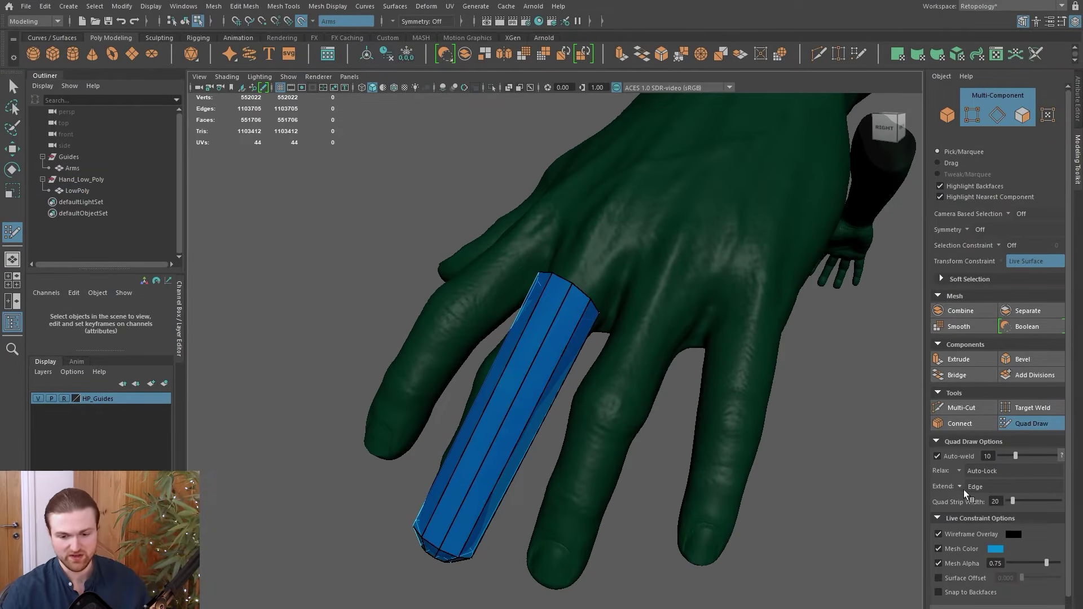
Turn off Quad Draw's mesh color and insert an edge loop around the finger mesh at its knuckle, at about 43%.
scroll(965, 525, down, 1)
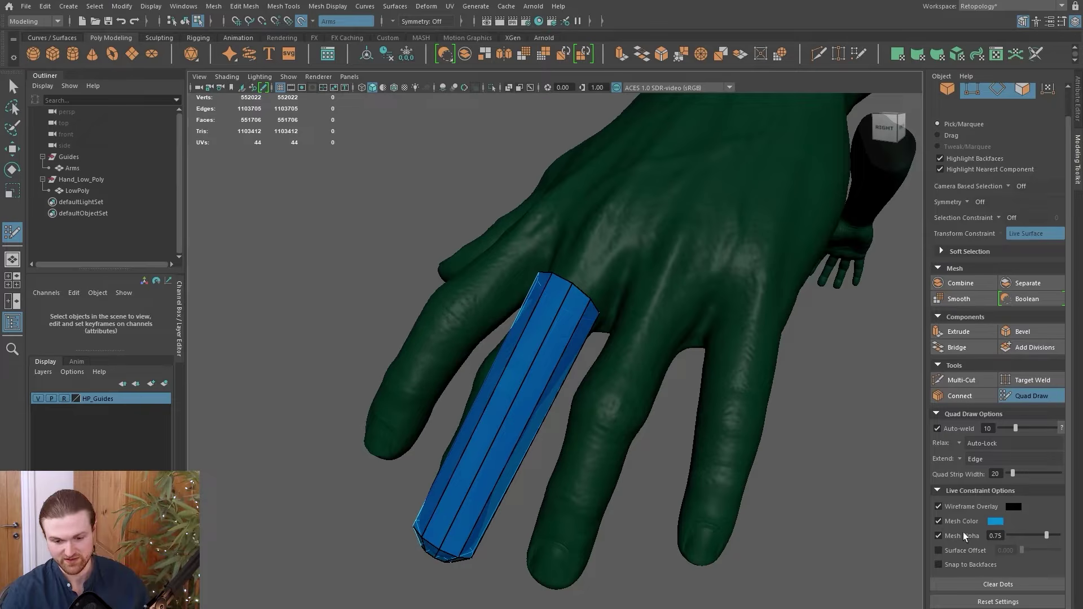
click(939, 521)
alt+drag(705, 462, 565, 429)
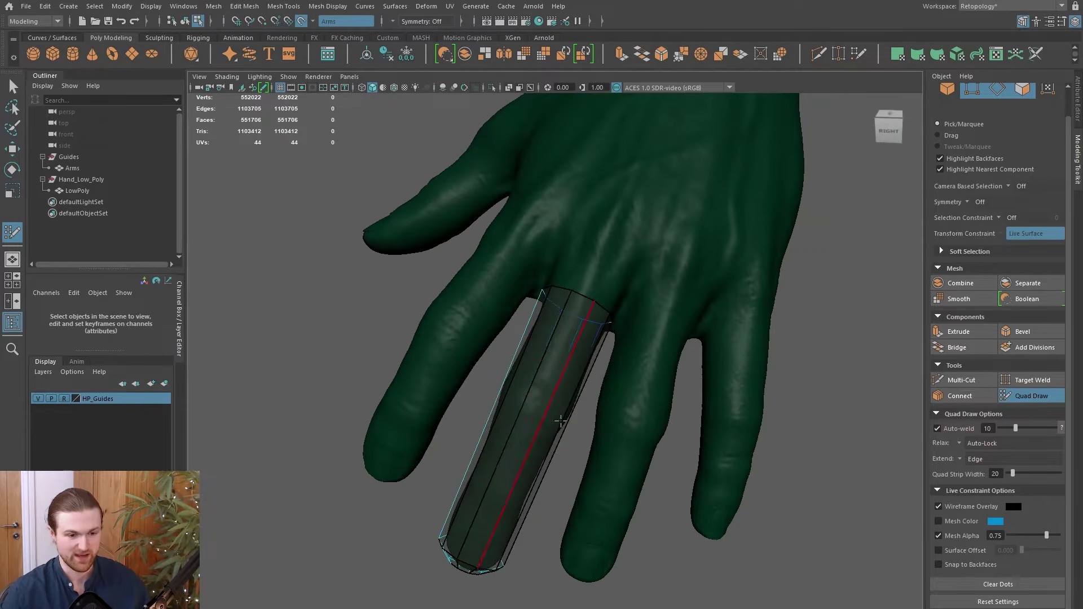
scroll(541, 414, up, 3)
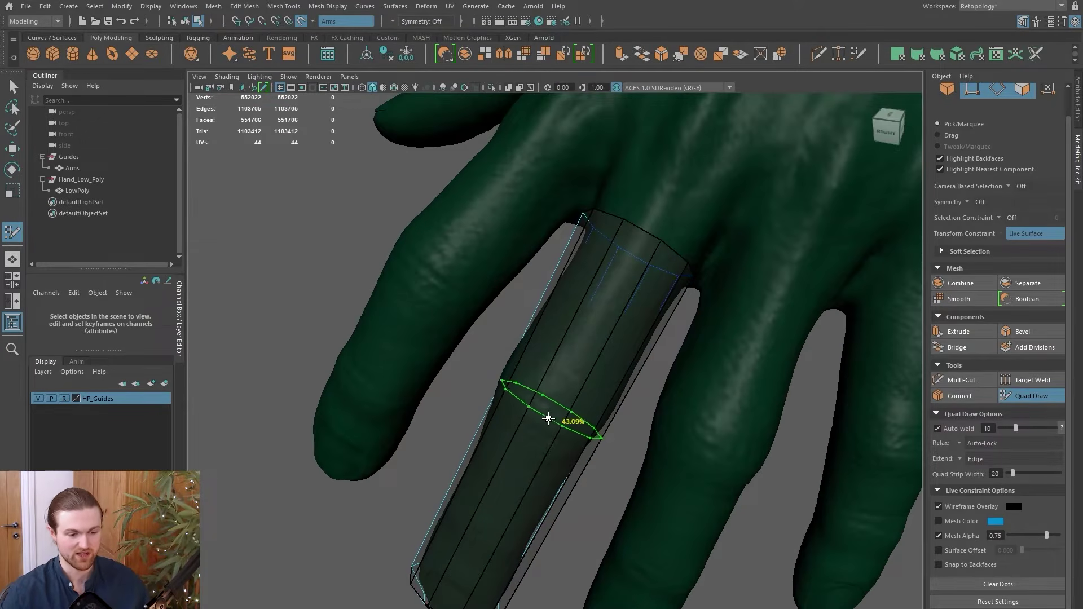
ctrl+click(549, 419)
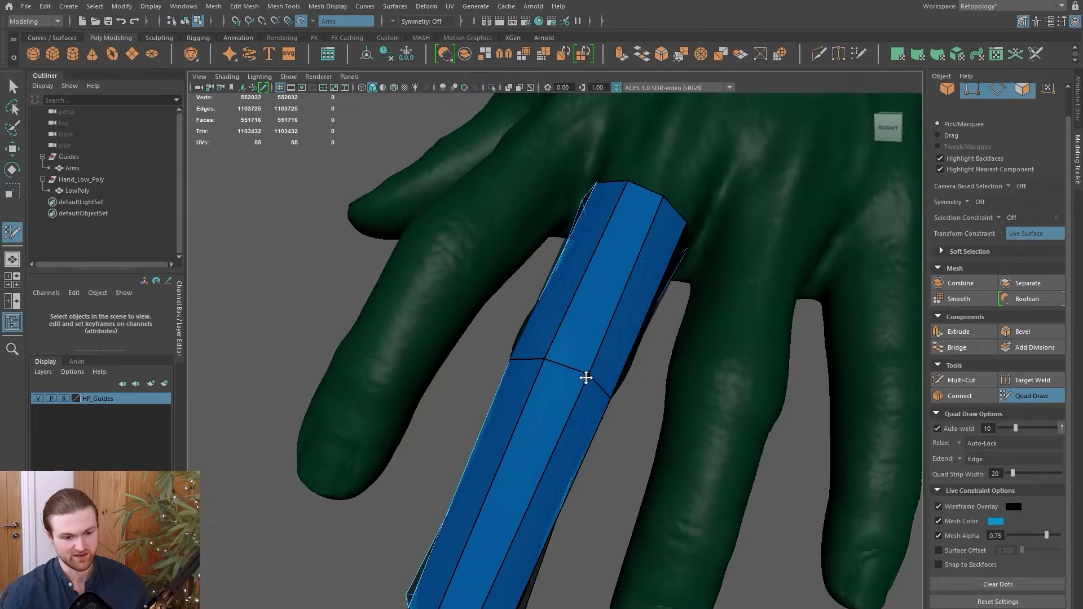
Relax the rounded tip of the finger mesh in Quad Draw so its vertices conform to the sculpted fingertip.
alt+drag(586, 378, 530, 355)
alt+drag(550, 291, 578, 229)
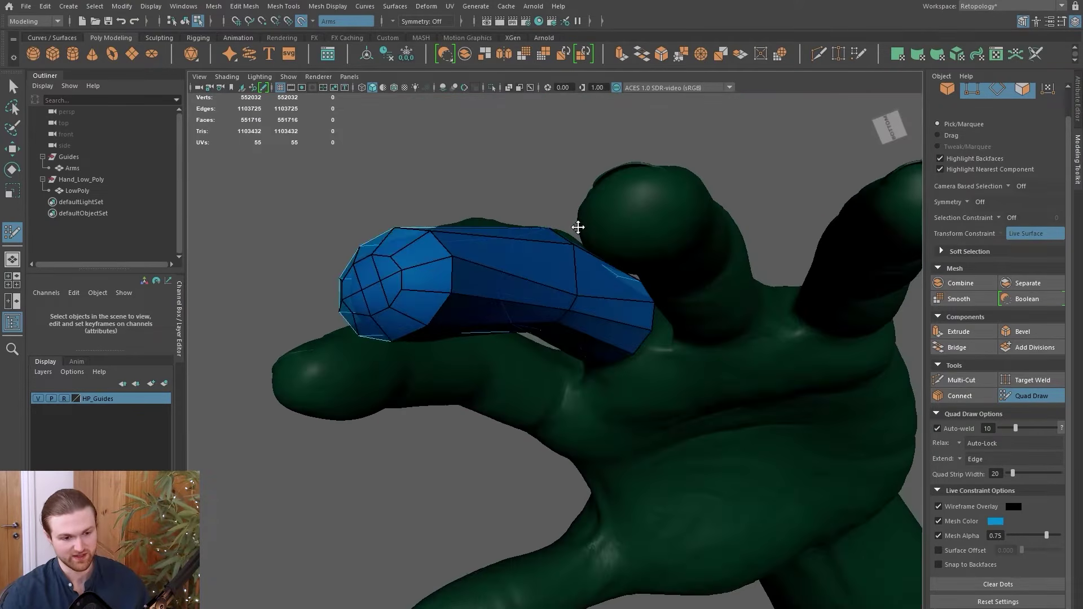
alt+drag(568, 271, 669, 416)
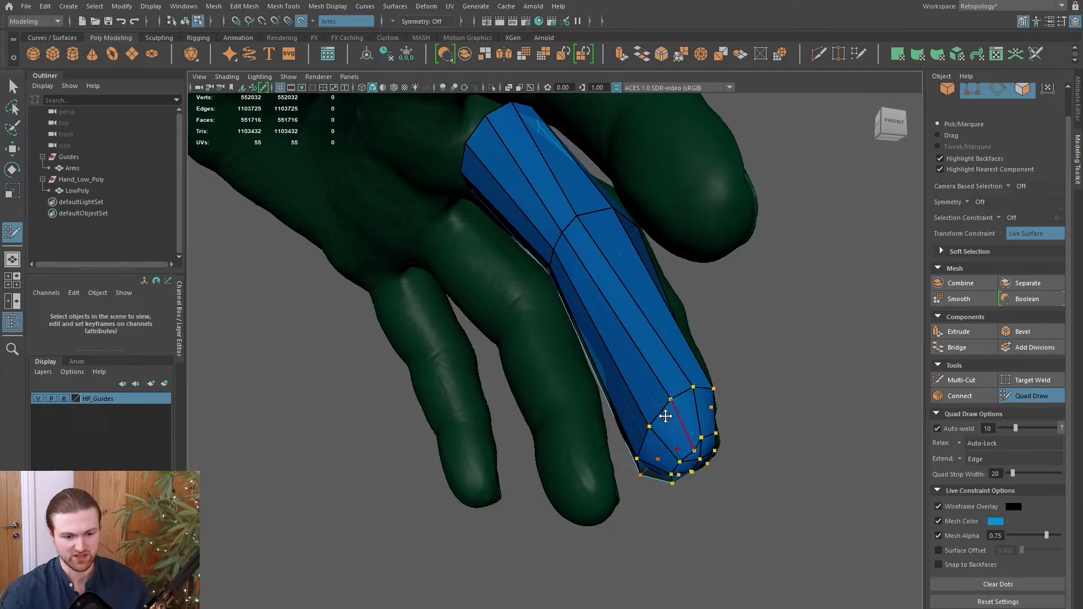
mouse_move(669, 416)
shift+mouse_down()
mouse_move(666, 427)
mouse_move(395, 343)
shift+mouse_up()
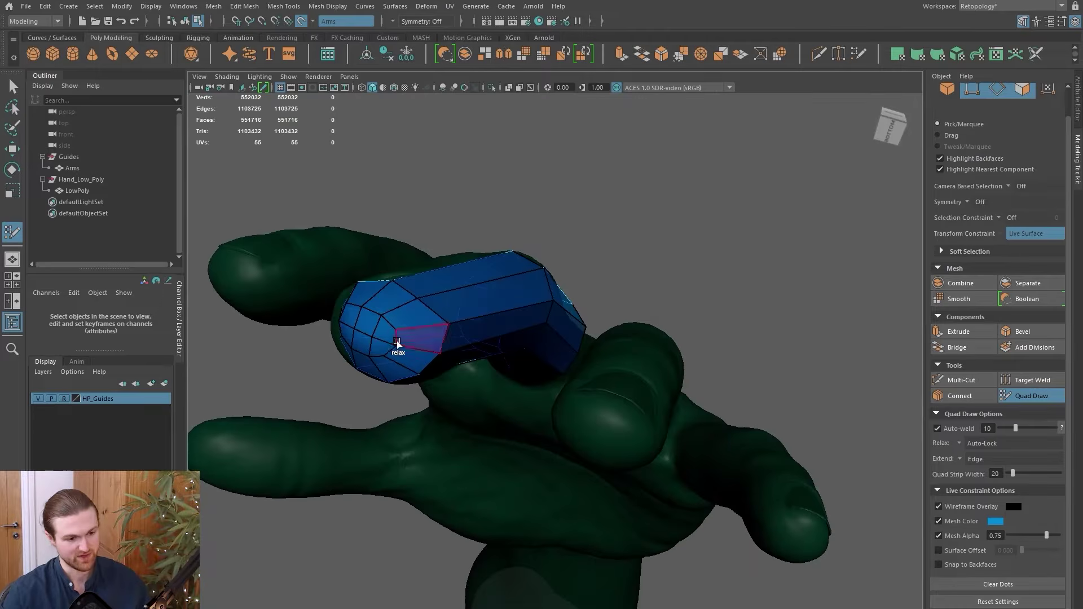
mouse_move(528, 337)
alt+mouse_down()
mouse_move(491, 340)
mouse_move(522, 334)
mouse_move(520, 351)
mouse_move(575, 358)
mouse_move(527, 338)
alt+mouse_up()
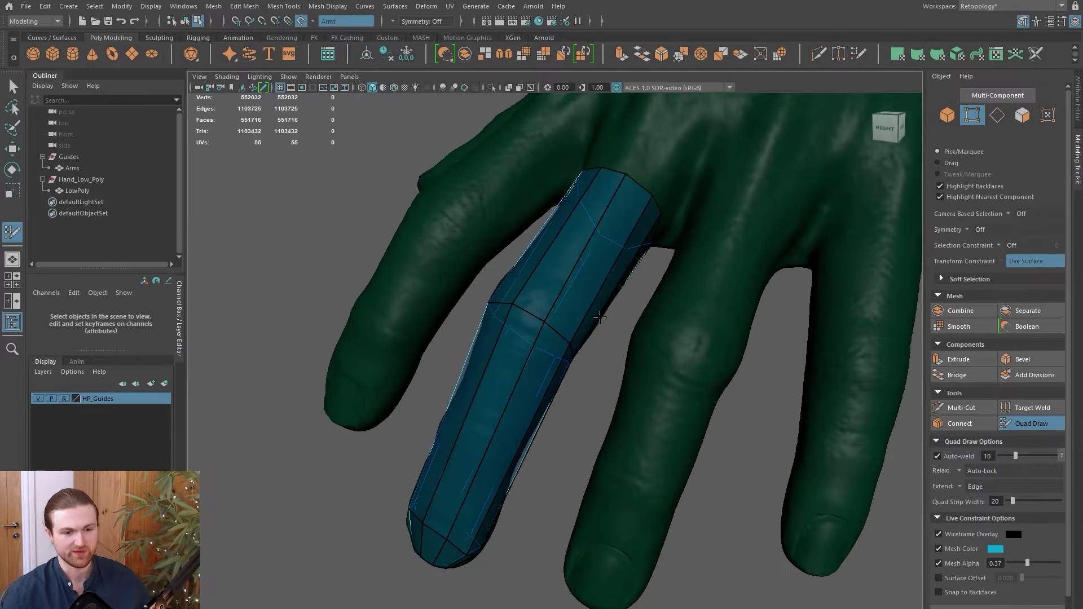
Insert two edge loops around the finger mesh, one between the knuckle and the fingertip and one between the knuckle and the finger base.
alt+drag(599, 317, 629, 327)
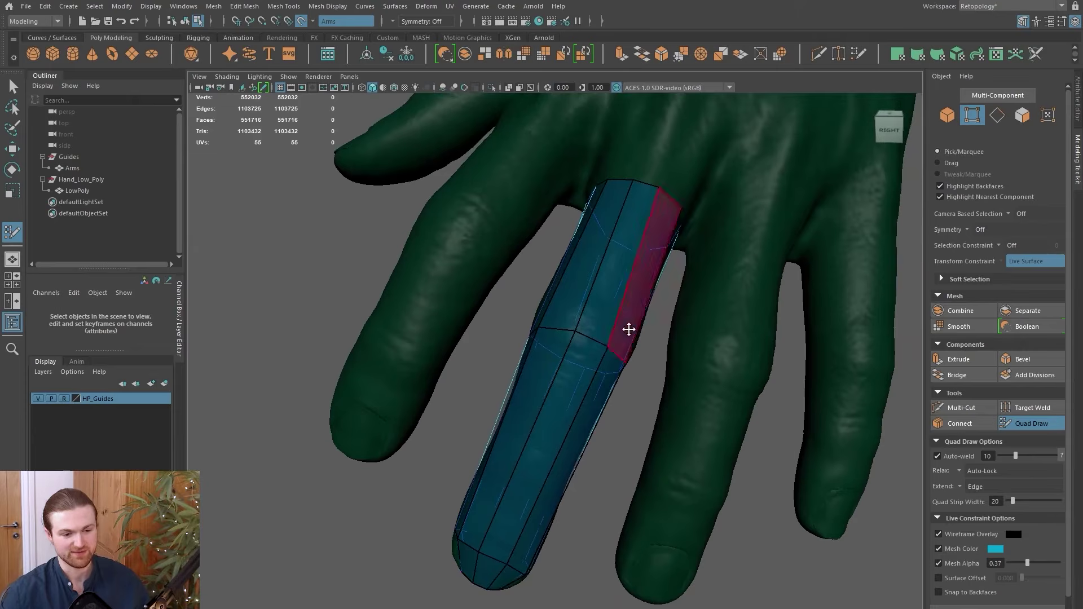
alt+middle_drag(571, 273, 620, 343)
alt+drag(620, 343, 619, 272)
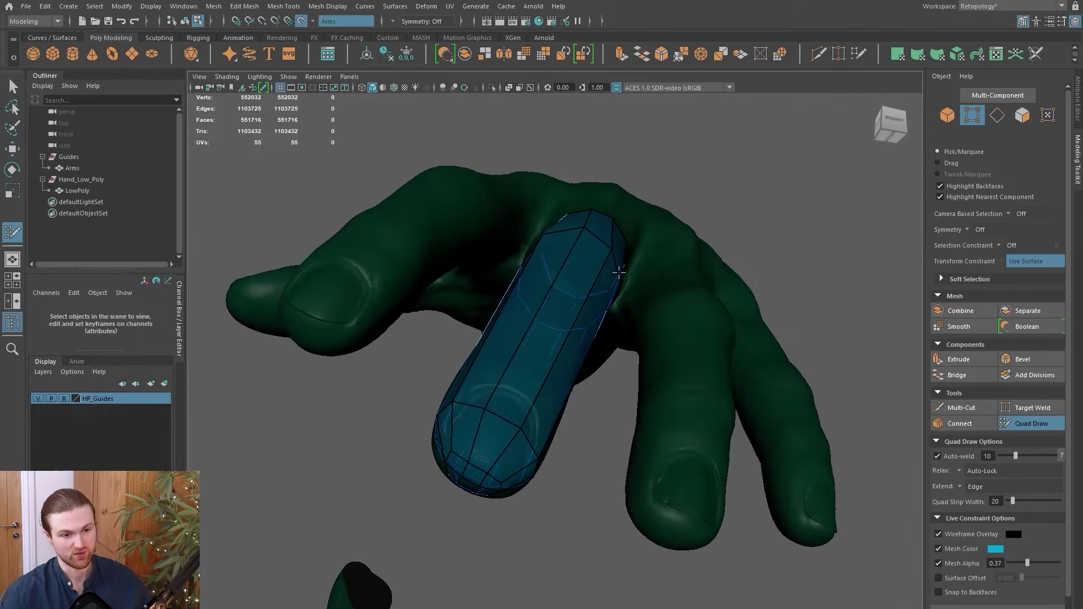
mouse_move(592, 232)
alt+mouse_down()
mouse_move(556, 365)
mouse_move(607, 336)
alt+mouse_up()
alt+drag(552, 358, 563, 273)
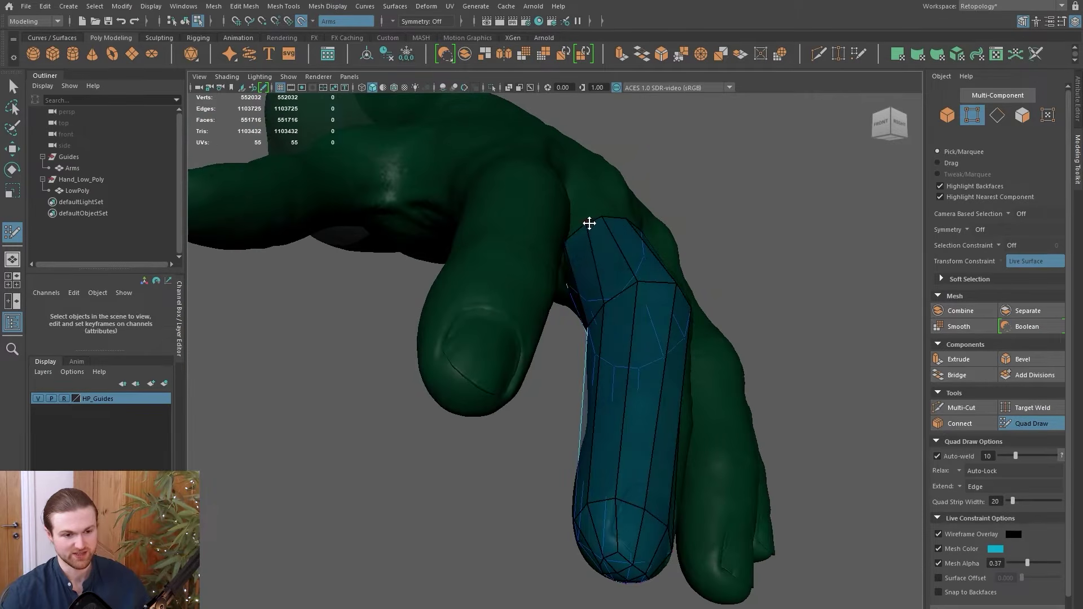
alt+drag(590, 222, 556, 423)
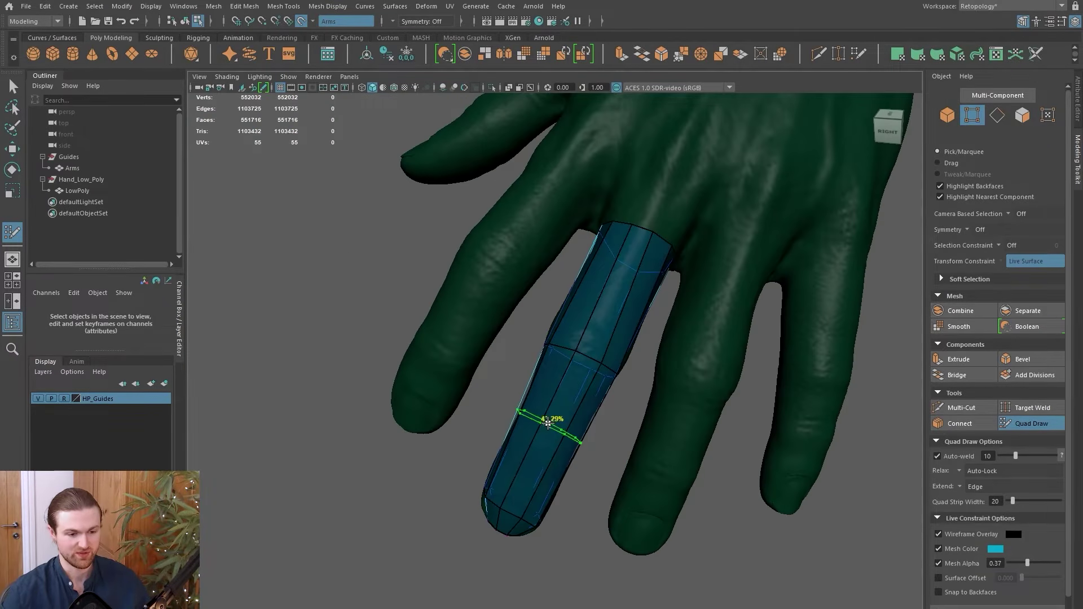
ctrl+click(549, 425)
ctrl+click(610, 293)
mouse_move(610, 293)
alt+mouse_down()
mouse_move(525, 330)
mouse_move(518, 353)
mouse_move(550, 363)
mouse_move(527, 392)
alt+mouse_up()
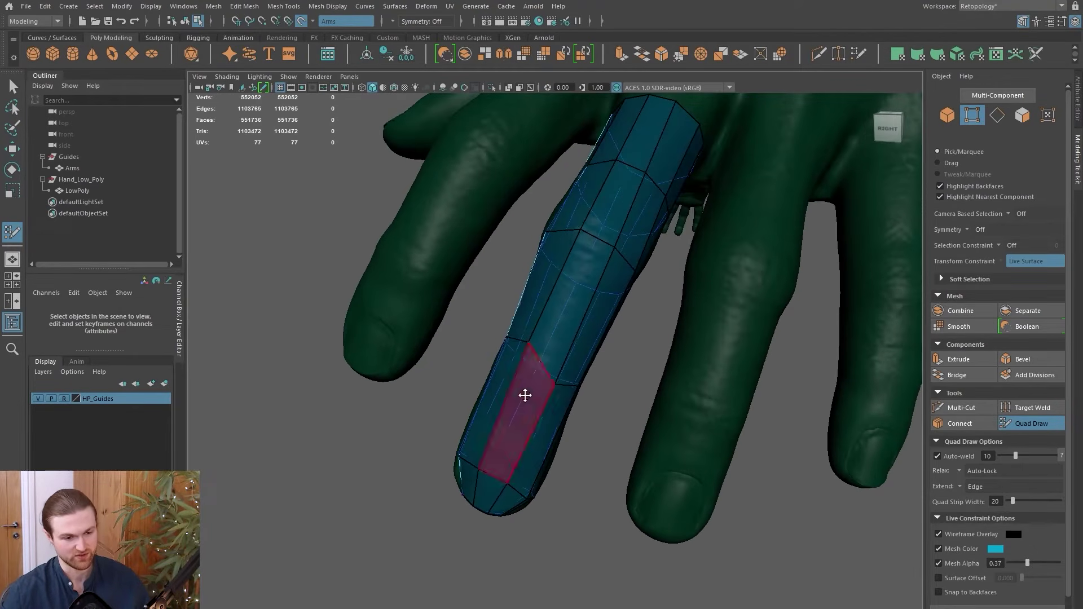
alt+drag(476, 353, 649, 230)
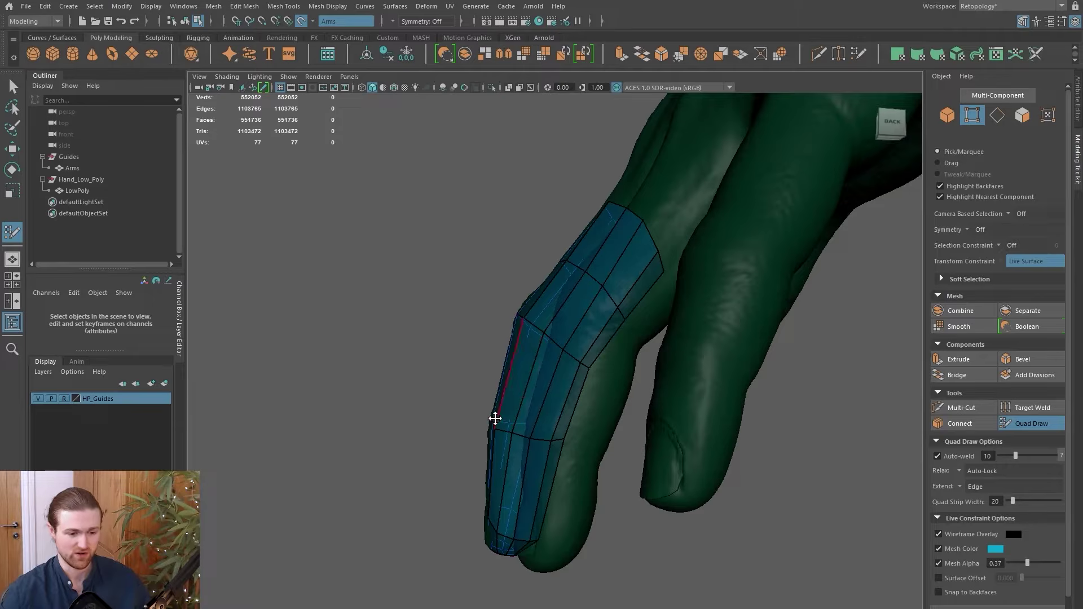
Insert further edge loops on both sides of the knuckle and along the finger towards its tip.
mouse_move(560, 430)
alt+mouse_down()
mouse_move(525, 416)
mouse_move(537, 395)
mouse_move(523, 421)
alt+mouse_up()
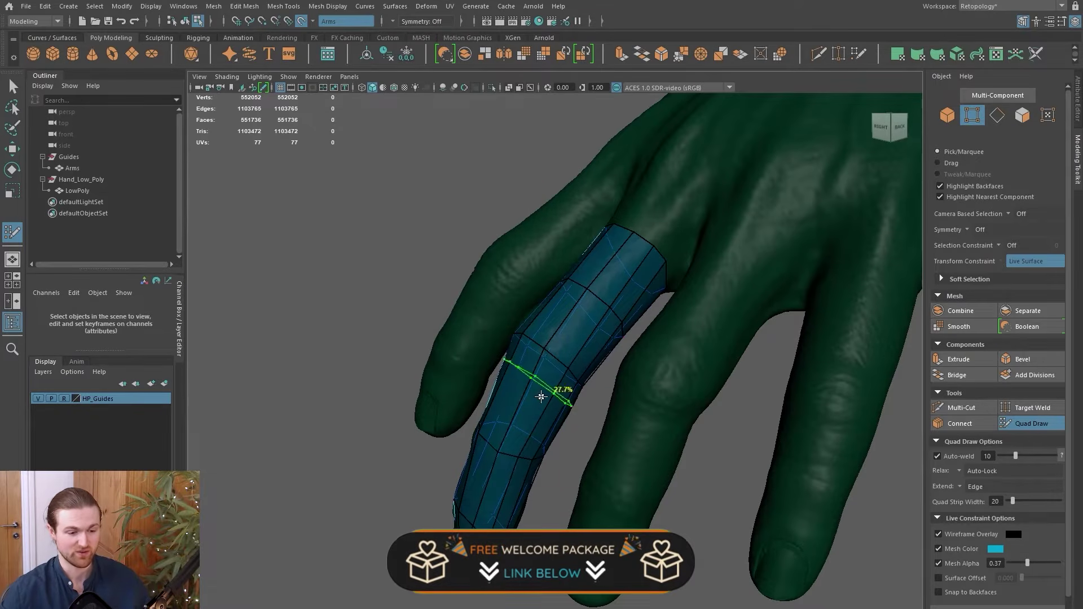
ctrl+click(589, 325)
mouse_move(581, 345)
alt+mouse_down()
mouse_move(614, 442)
mouse_move(561, 445)
mouse_move(522, 418)
mouse_move(563, 452)
mouse_move(558, 382)
alt+mouse_up()
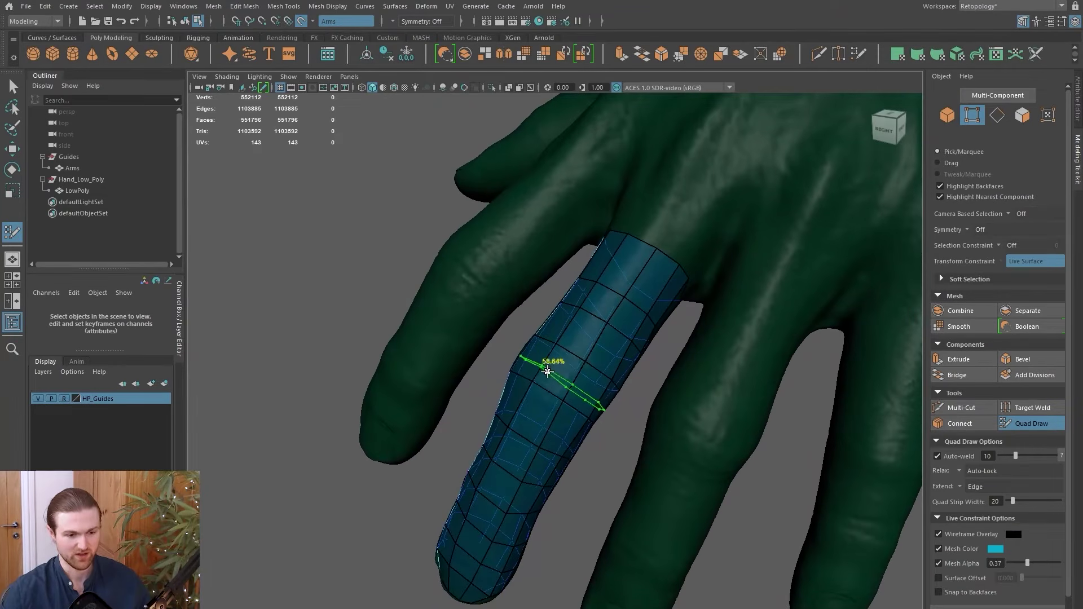
ctrl+click(538, 420)
ctrl+click(532, 471)
mouse_move(531, 470)
alt+mouse_down()
mouse_move(515, 443)
mouse_move(507, 491)
mouse_move(542, 561)
mouse_move(658, 575)
mouse_move(553, 426)
mouse_move(541, 426)
mouse_move(562, 425)
mouse_move(584, 456)
mouse_move(601, 453)
mouse_move(604, 438)
mouse_move(628, 455)
mouse_move(615, 451)
mouse_move(592, 387)
mouse_move(918, 63)
alt+mouse_up()
ctrl+click(492, 521)
Bevel two adjoining faces on the back of the knuckle with fraction 0.5 and one segment.
key(q)
click(560, 422)
shift+click(559, 385)
key(ctrl+b)
key(F8)
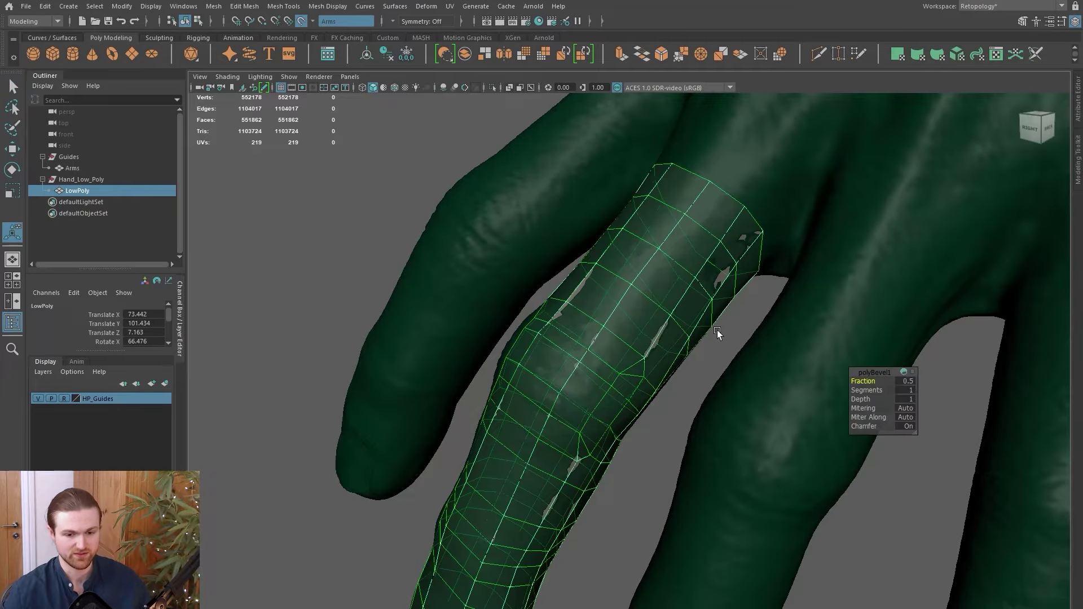
Reactivate Quad Draw and delete the extra vertices at the corners of the beveled knuckle faces.
click(1078, 159)
click(1021, 423)
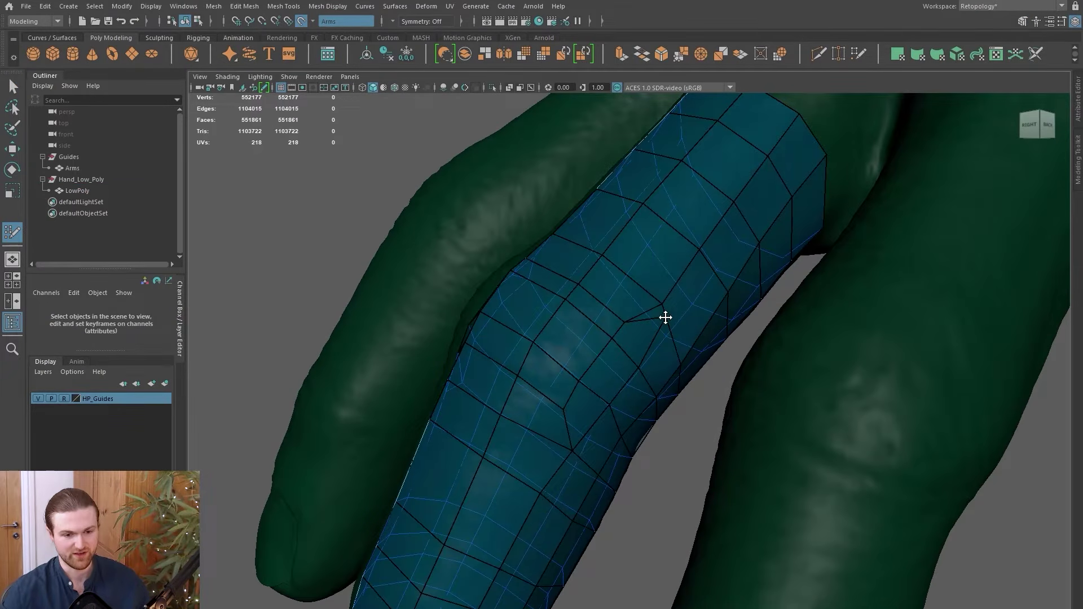
ctrl+shift+click(662, 307)
mouse_move(665, 309)
alt+mouse_down()
mouse_move(689, 350)
mouse_move(574, 316)
alt+mouse_up()
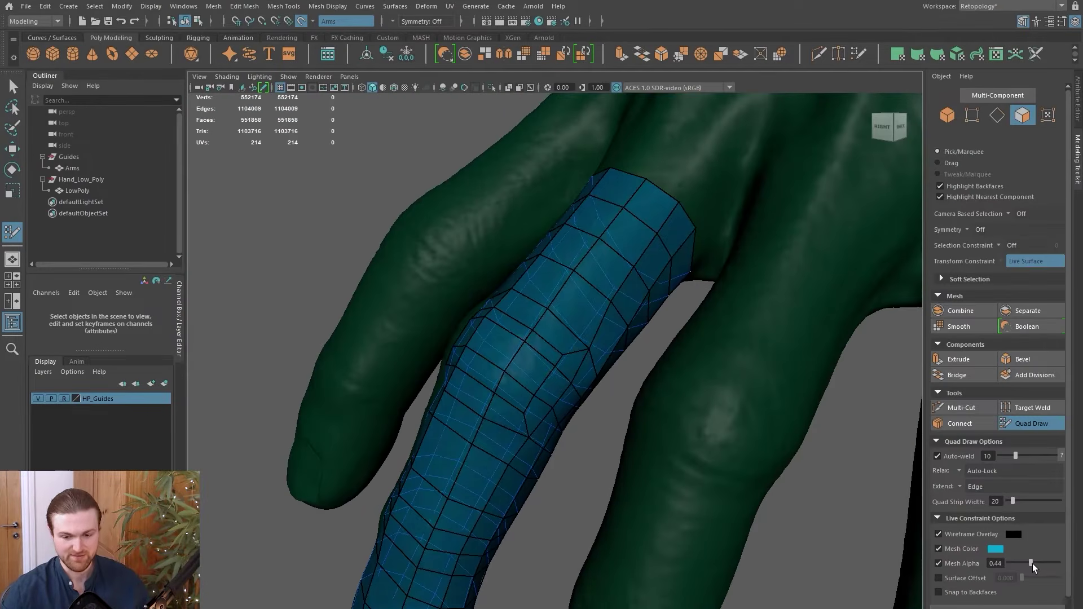
Raise Quad Draw's mesh alpha to 1.00 and examine the edge flow around the knuckle from several sides.
drag(1032, 563, 1060, 563)
mouse_move(602, 418)
alt+mouse_down()
mouse_move(587, 450)
mouse_move(549, 362)
mouse_move(525, 369)
mouse_move(540, 358)
mouse_move(513, 339)
mouse_move(507, 379)
mouse_move(551, 398)
alt+mouse_up()
alt+drag(599, 353, 587, 426)
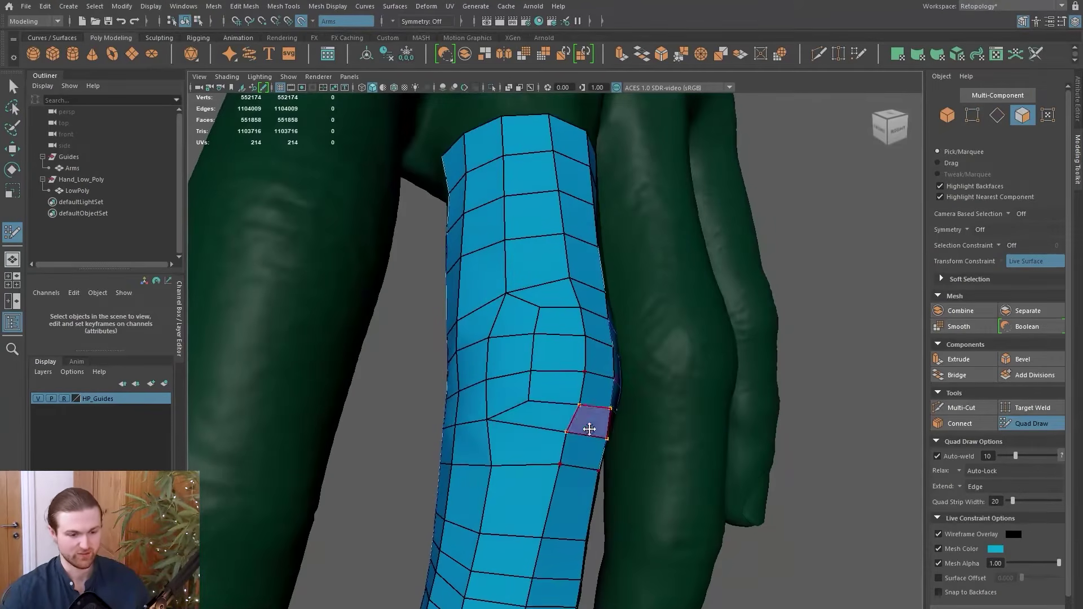
mouse_move(598, 487)
alt+mouse_down()
mouse_move(544, 466)
mouse_move(513, 357)
mouse_move(537, 365)
mouse_move(527, 417)
alt+mouse_up()
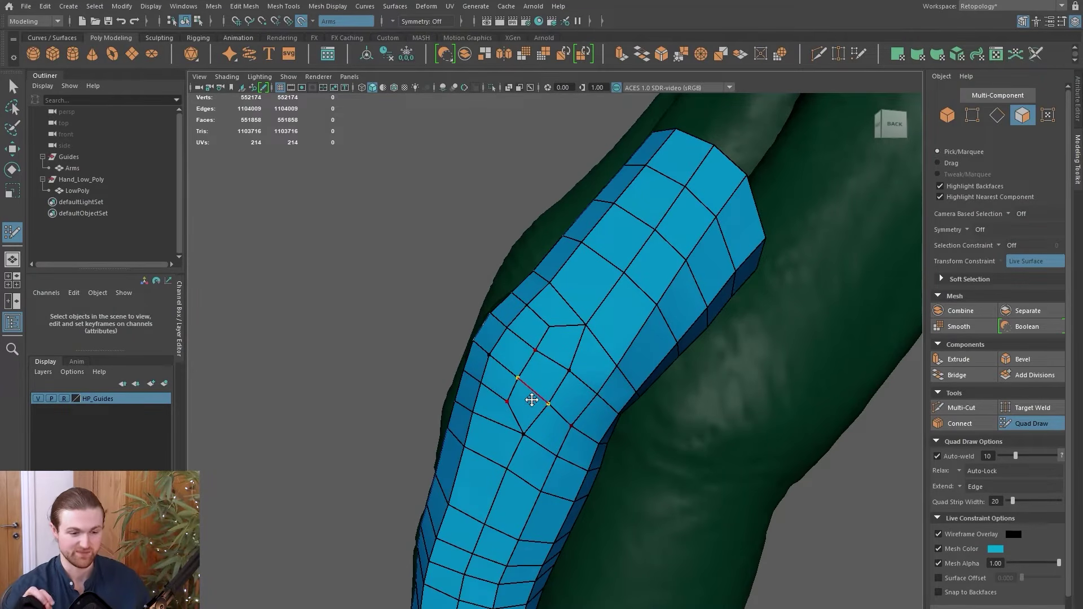
scroll(553, 378, down, 5)
mouse_move(575, 355)
alt+mouse_down()
mouse_move(590, 387)
mouse_move(515, 363)
mouse_move(606, 379)
mouse_move(592, 319)
alt+mouse_up()
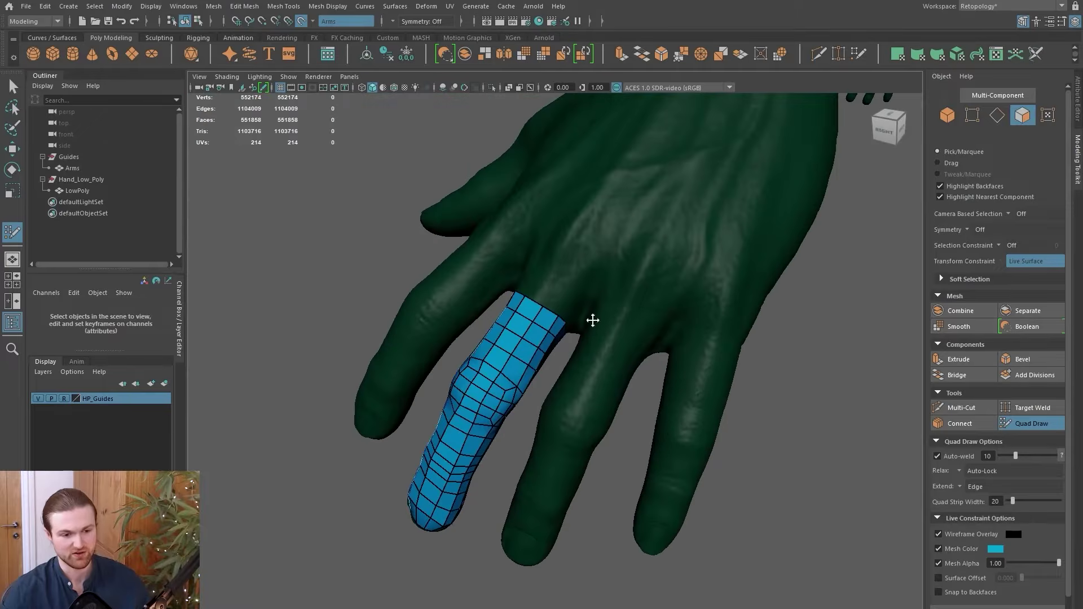
scroll(563, 363, up, 5)
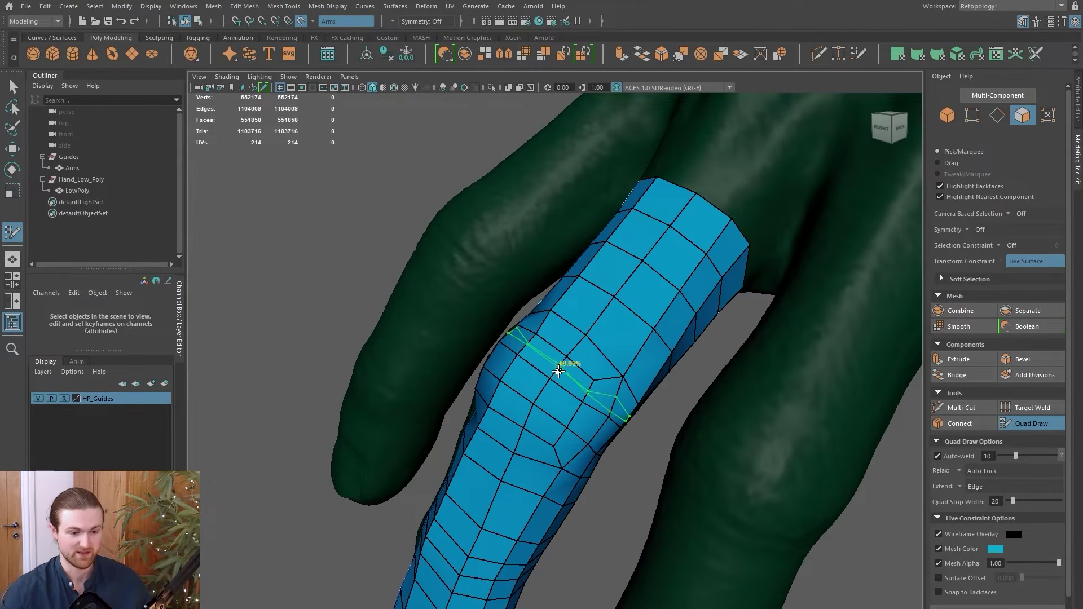
Try inserting three extra edge loops across the knuckle and relaxing them.
ctrl+click(560, 370)
ctrl+click(551, 382)
ctrl+click(555, 409)
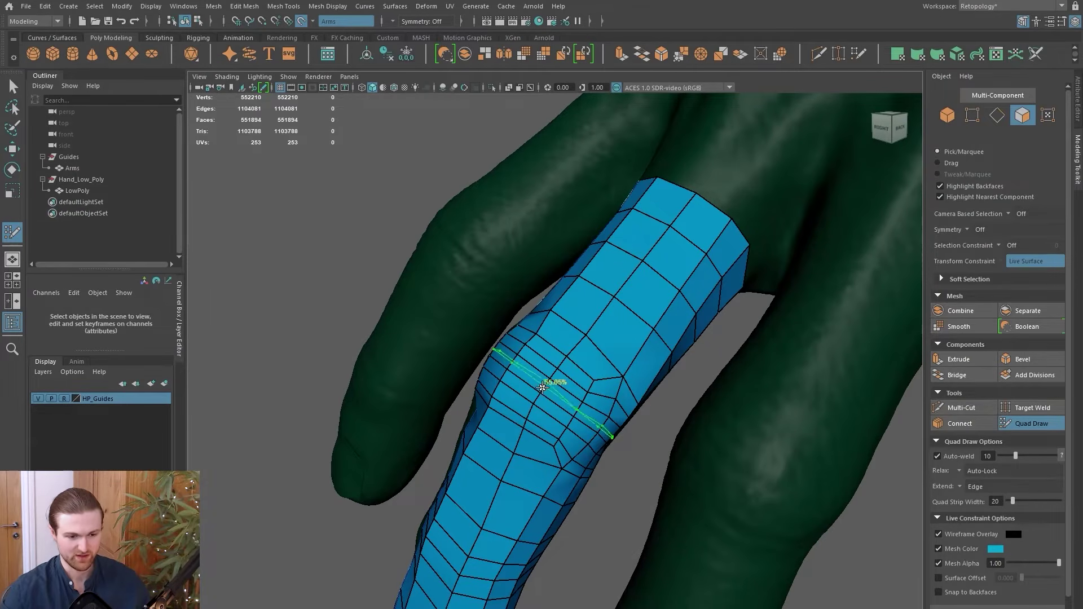
mouse_move(548, 398)
shift+mouse_down()
mouse_move(519, 366)
mouse_move(530, 381)
mouse_move(577, 374)
shift+mouse_up()
alt+drag(633, 449, 484, 380)
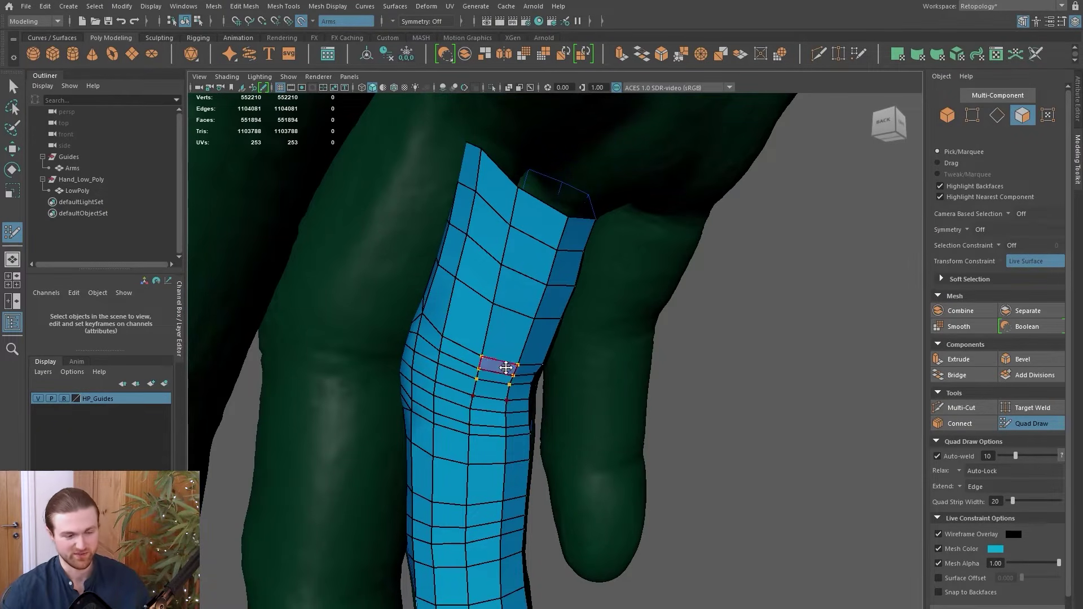
alt+drag(448, 332, 521, 332)
mouse_move(513, 385)
alt+mouse_down()
mouse_move(573, 423)
mouse_move(525, 388)
alt+mouse_up()
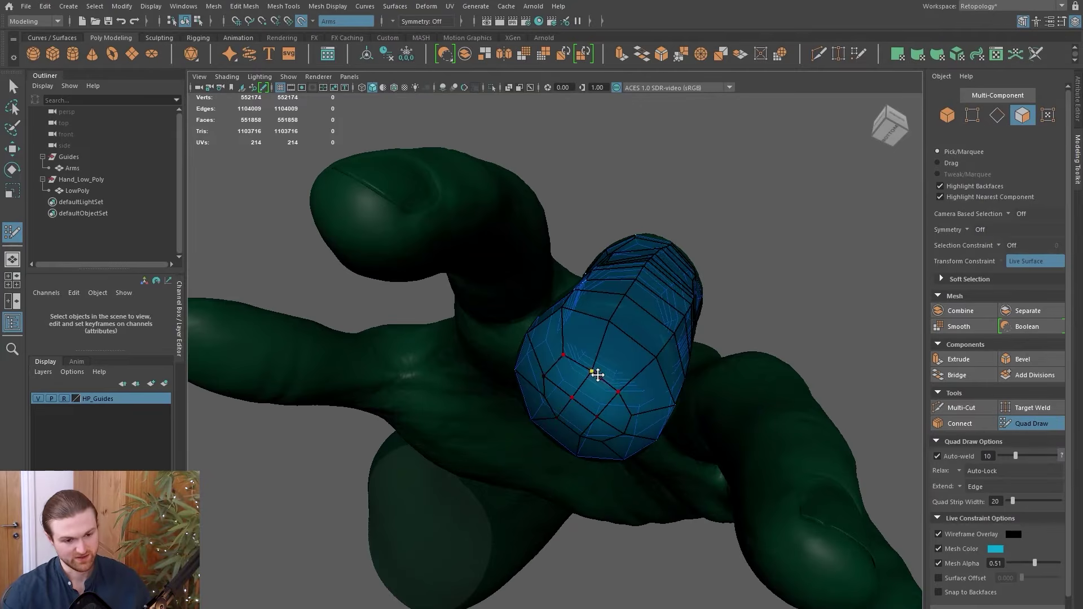
Insert an edge loop around the fingertip section, across the nail area.
alt+drag(597, 376, 607, 341)
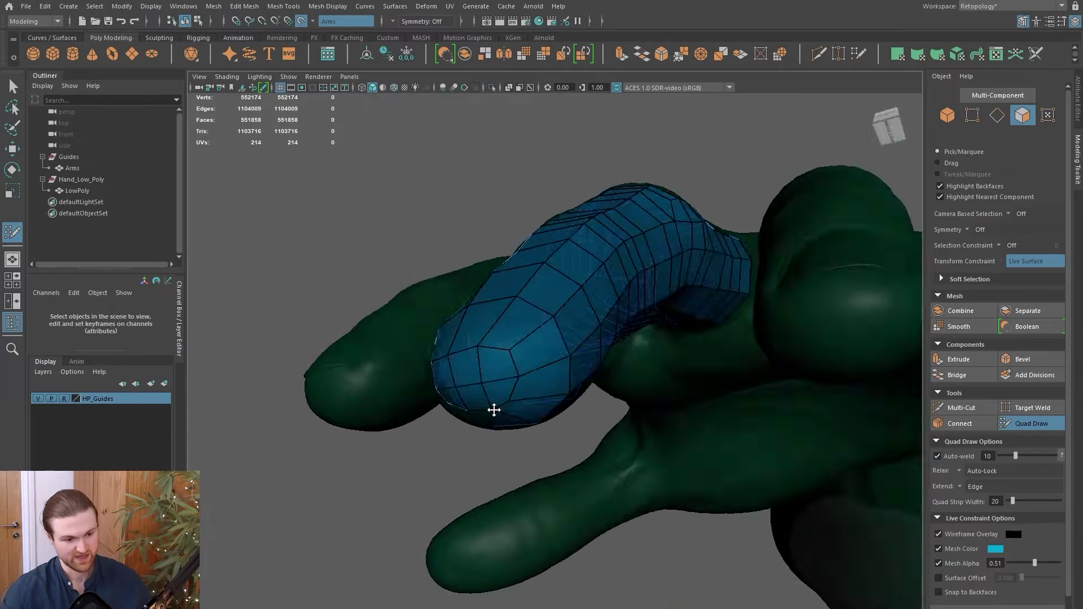
alt+drag(495, 411, 506, 445)
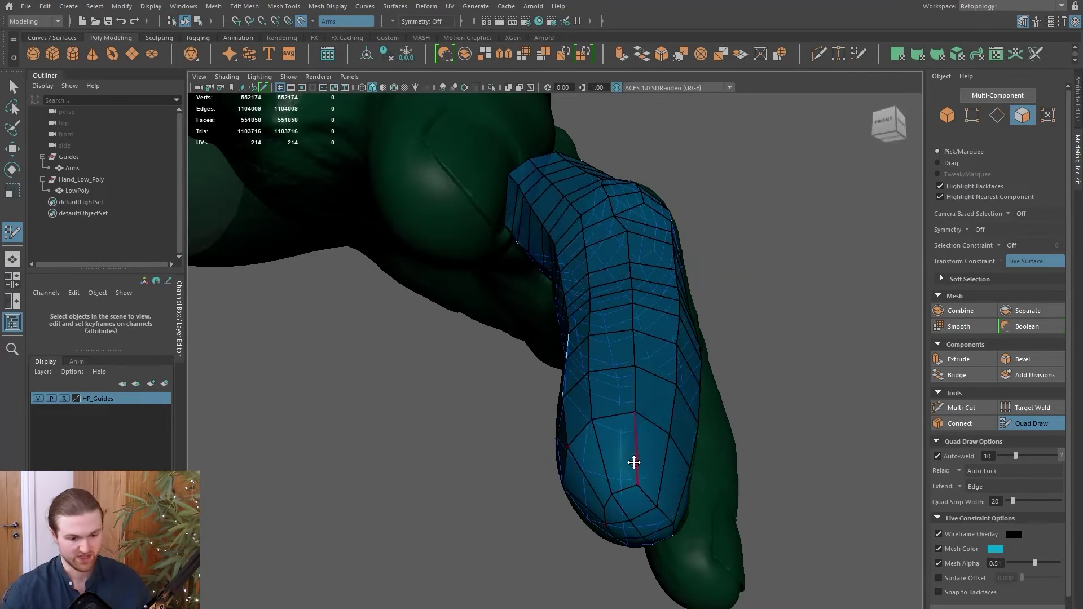
ctrl+click(627, 452)
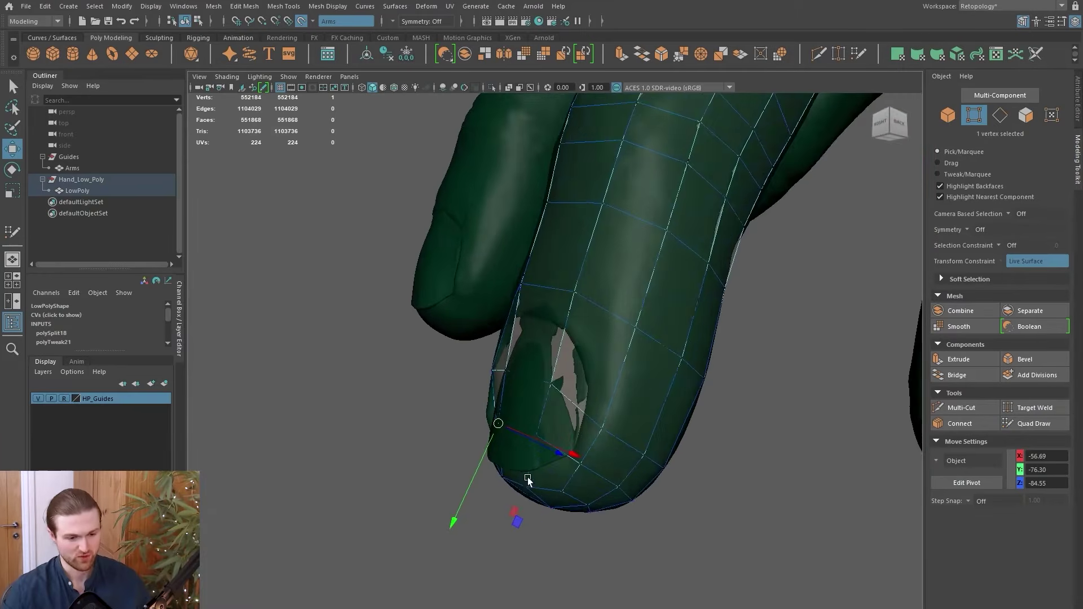
Move the mesh vertices at the end of the fingernail to follow the nail's front edge on the sculpt.
alt+drag(527, 477, 663, 479)
alt+drag(663, 478, 361, 164)
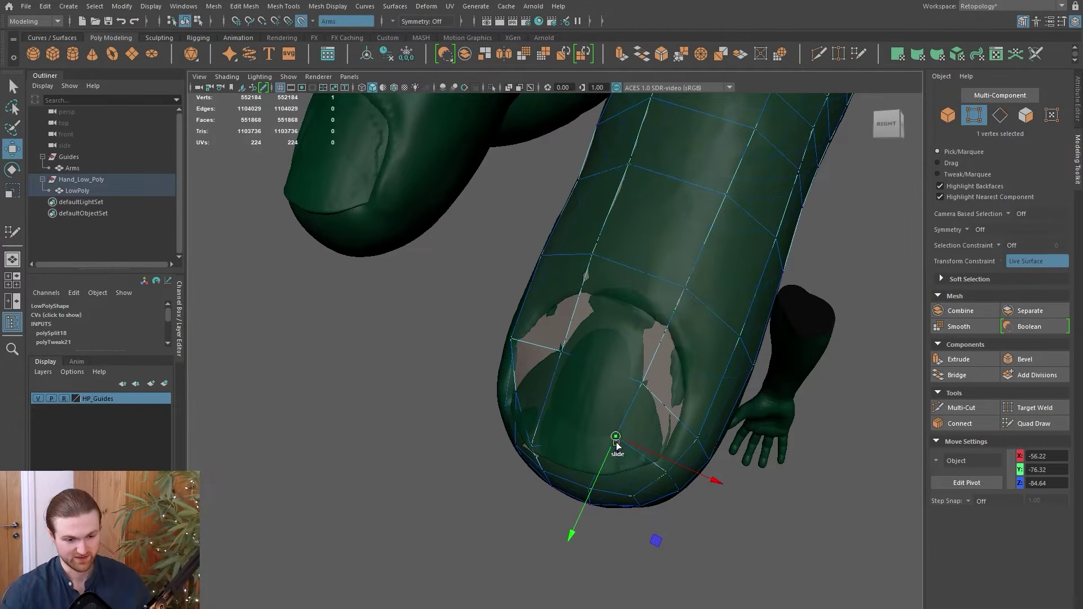
drag(616, 440, 595, 483)
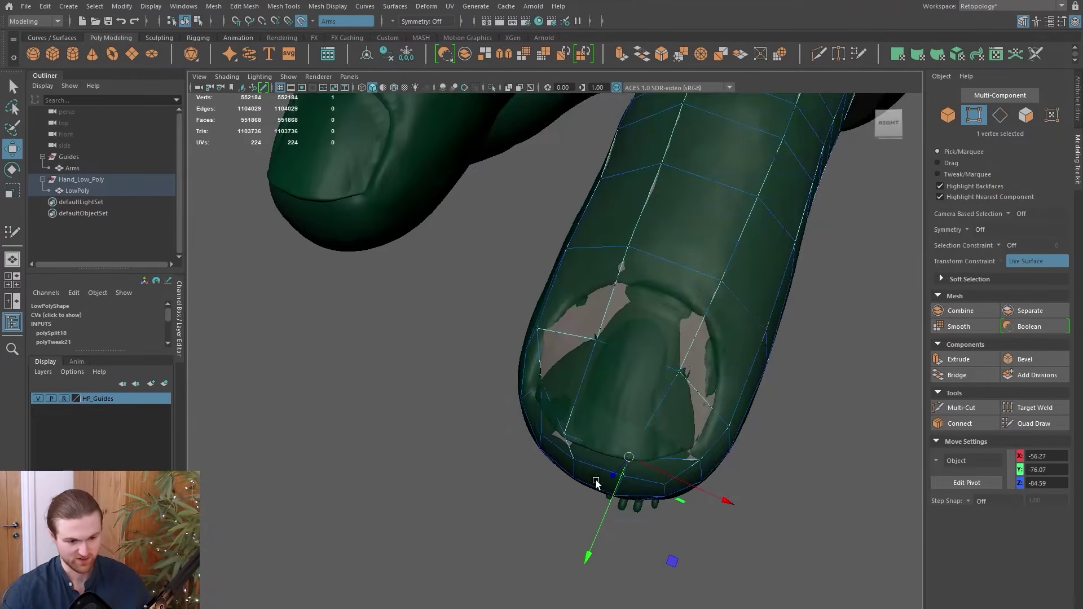
click(700, 463)
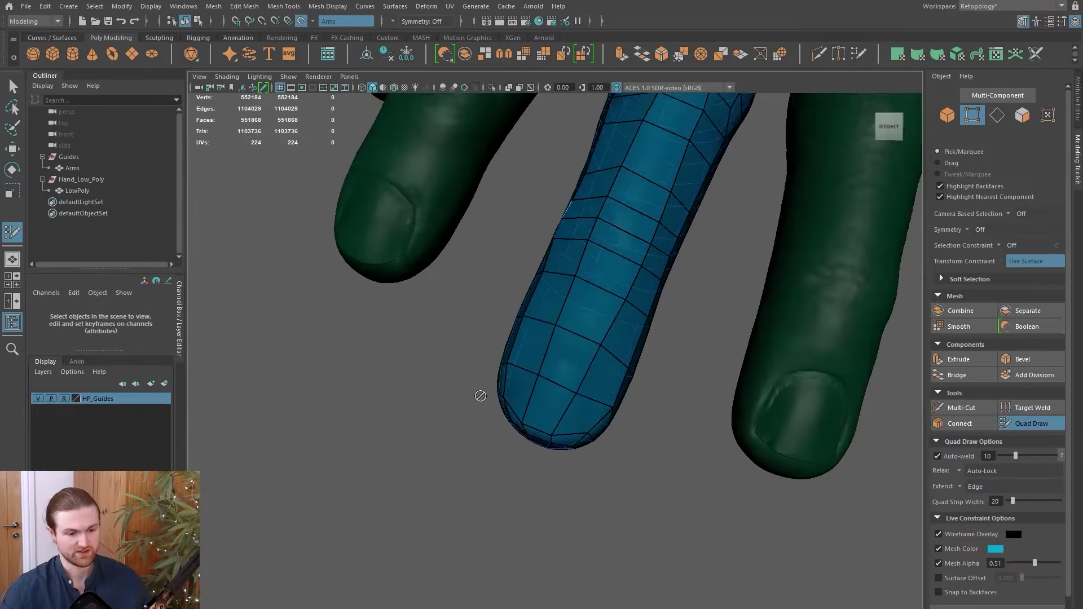
Cut new edges along the fingernail's outline on the fingertip mesh with Multi-Cut.
alt+right_drag(479, 394, 536, 484)
alt+middle_drag(536, 484, 570, 487)
mouse_move(559, 402)
alt+mouse_down()
mouse_move(556, 452)
mouse_move(457, 491)
alt+mouse_up()
alt+drag(479, 416, 565, 486)
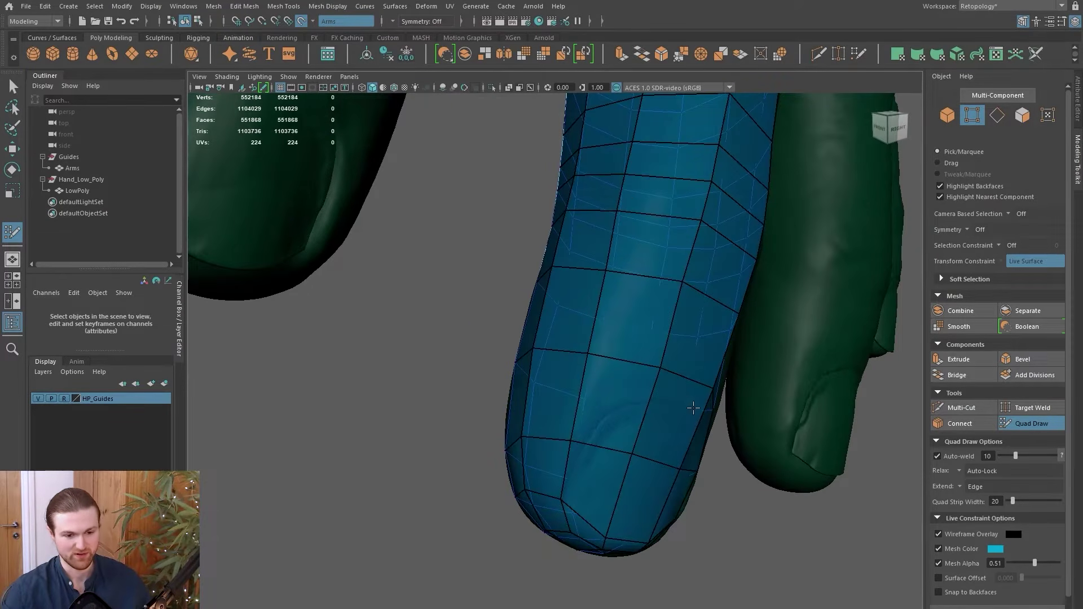
alt+drag(694, 408, 665, 459)
click(961, 407)
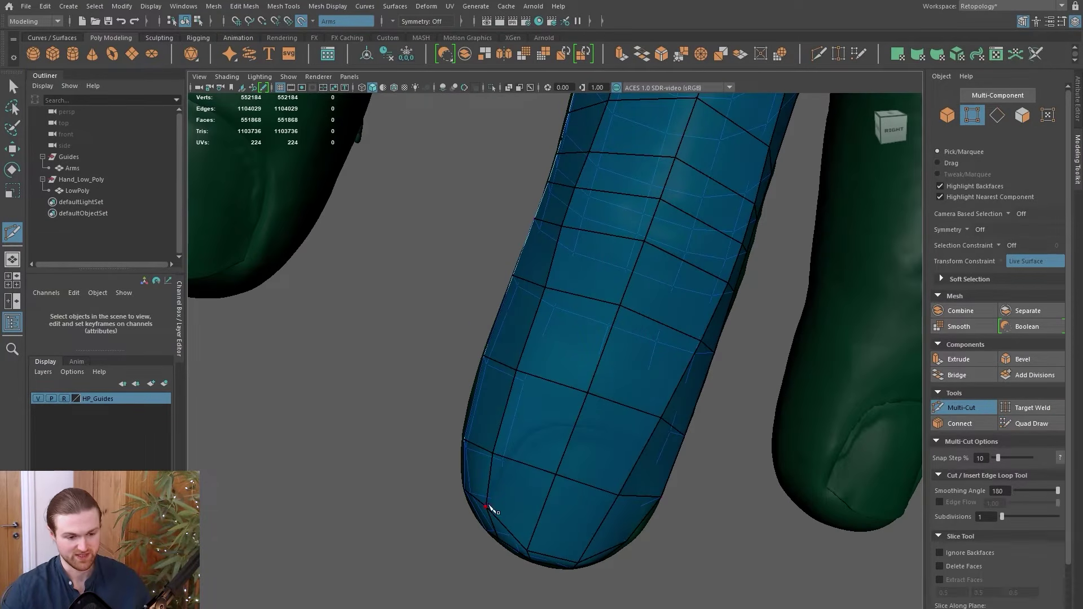
click(511, 460)
click(536, 431)
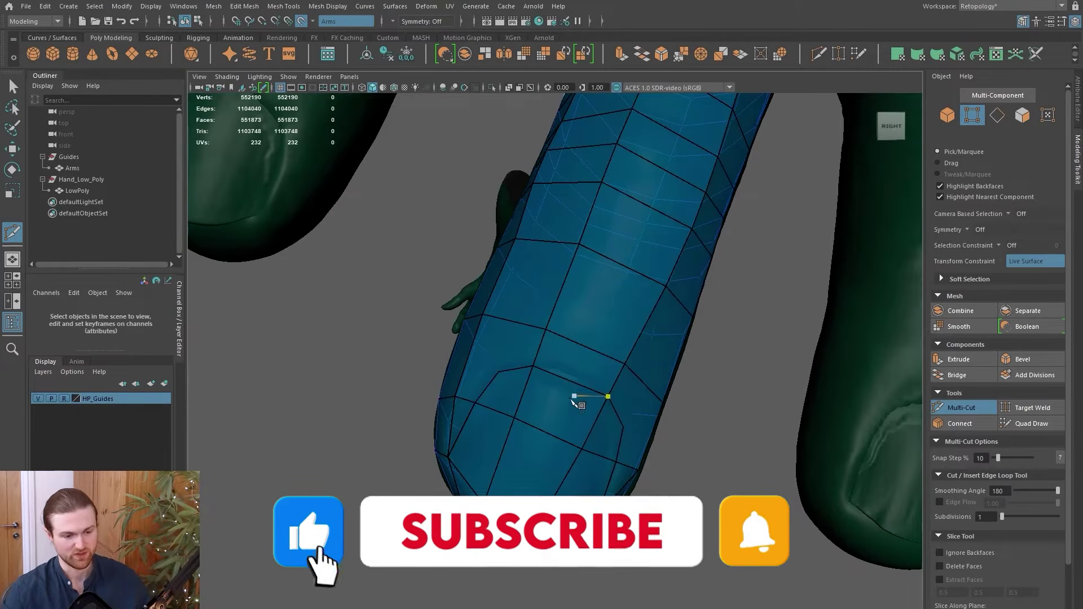
alt+drag(576, 401, 587, 428)
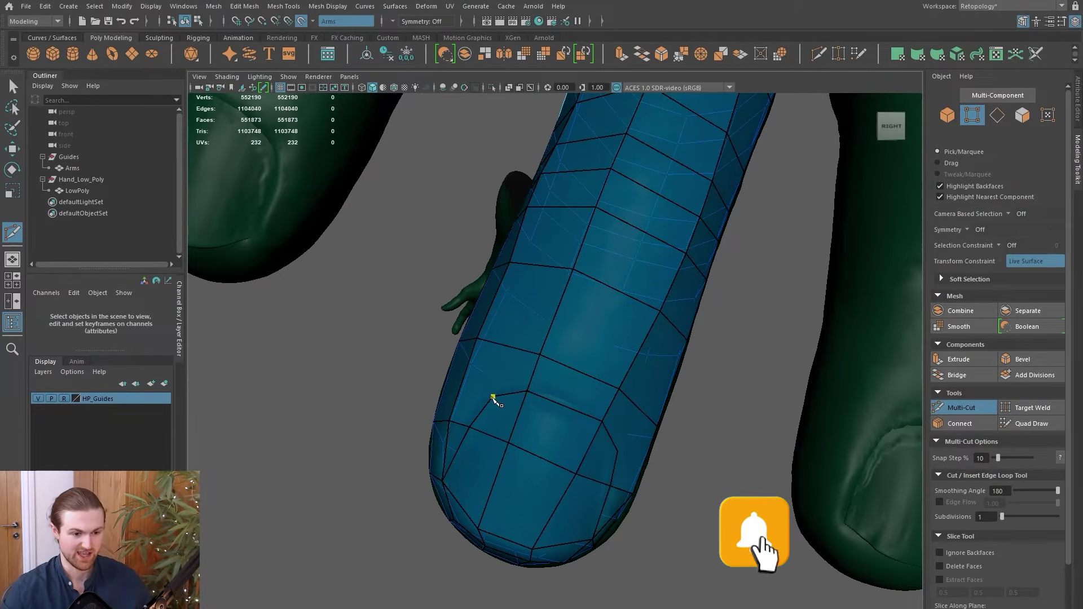
Connect the two rear corners of the nail outline to the surrounding mesh with additional Multi-Cut edges.
click(493, 397)
click(477, 340)
right_click(477, 340)
click(602, 421)
click(616, 453)
right_click(617, 452)
Finish the Multi-Cut edges that tie the corners of the nail outline into the surrounding fingertip mesh.
alt+drag(617, 453, 491, 373)
alt+drag(443, 460, 480, 326)
alt+drag(561, 470, 549, 419)
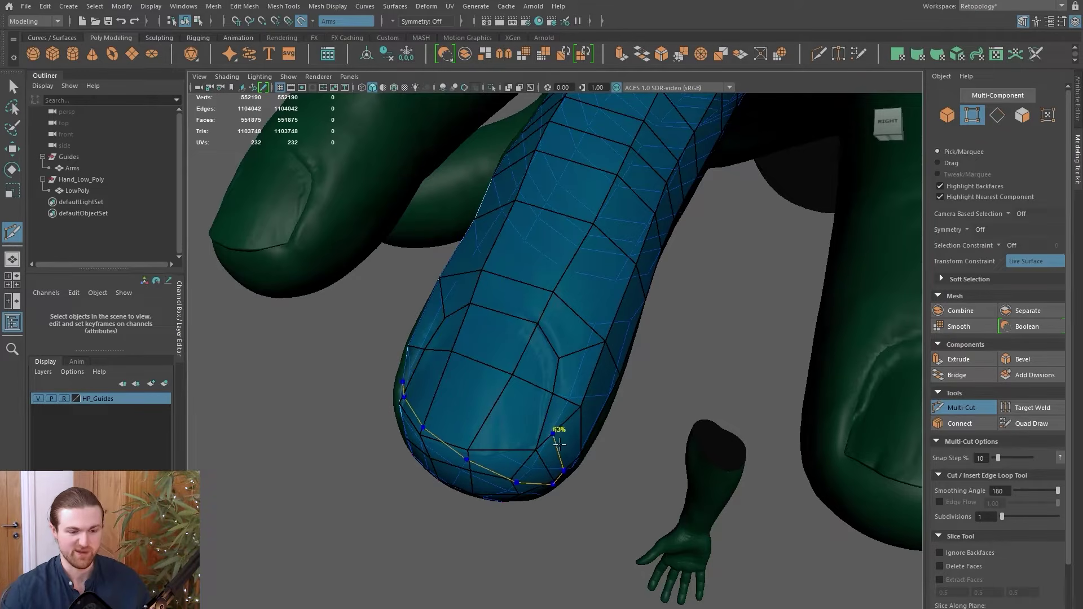
alt+drag(559, 444, 565, 446)
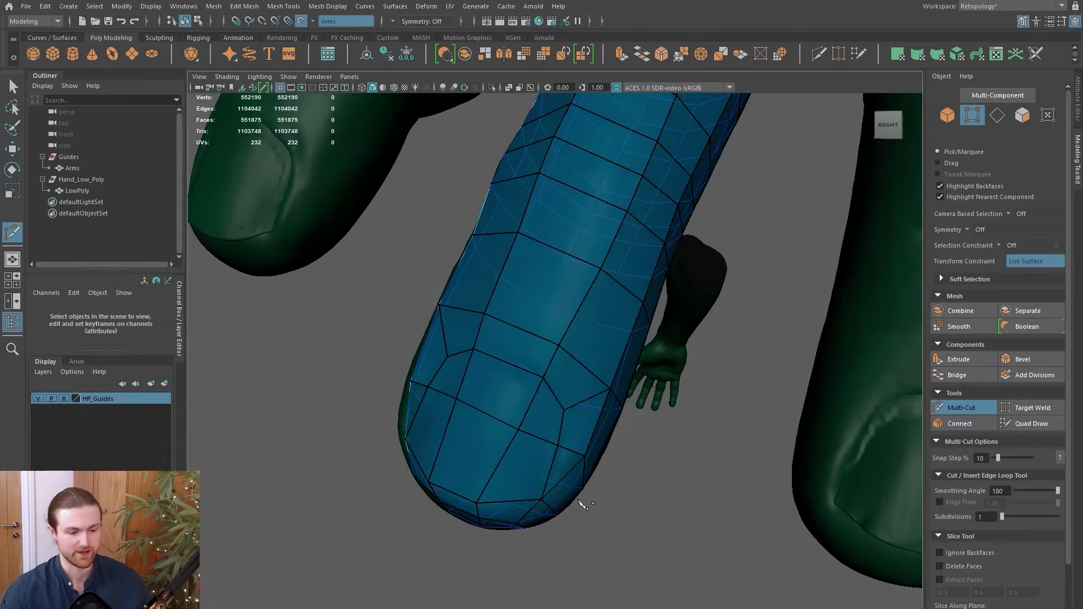
alt+drag(579, 501, 549, 427)
Switch to Quad Draw and refine the vertices around the nail and fingertip against the sculpt.
key(ctrl+shift+q)
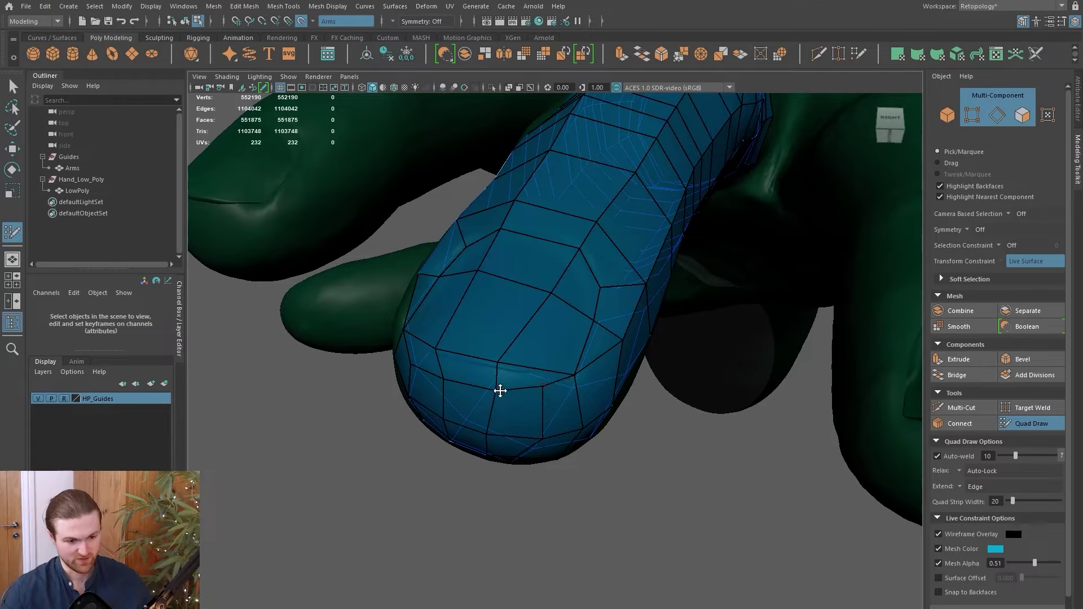
alt+drag(496, 376, 485, 428)
mouse_move(574, 418)
alt+mouse_down()
mouse_move(546, 435)
mouse_move(541, 457)
mouse_move(571, 416)
mouse_move(549, 453)
mouse_move(492, 485)
mouse_move(534, 439)
alt+mouse_up()
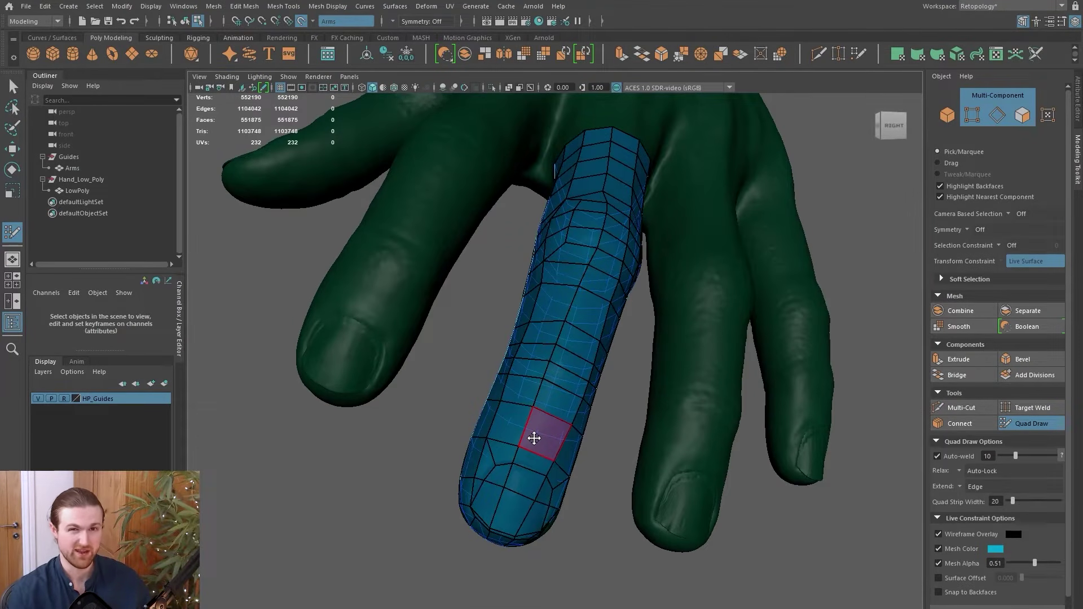
mouse_move(494, 531)
alt+mouse_down()
mouse_move(508, 537)
mouse_move(516, 522)
alt+mouse_up()
mouse_move(573, 499)
alt+mouse_down()
mouse_move(532, 509)
mouse_move(509, 328)
mouse_move(587, 379)
mouse_move(602, 324)
mouse_move(590, 319)
alt+mouse_up()
Duplicate the retopologized finger and move, rotate and scale the copies onto the other fingers and the thumb.
key(w)
alt+drag(534, 287, 540, 446)
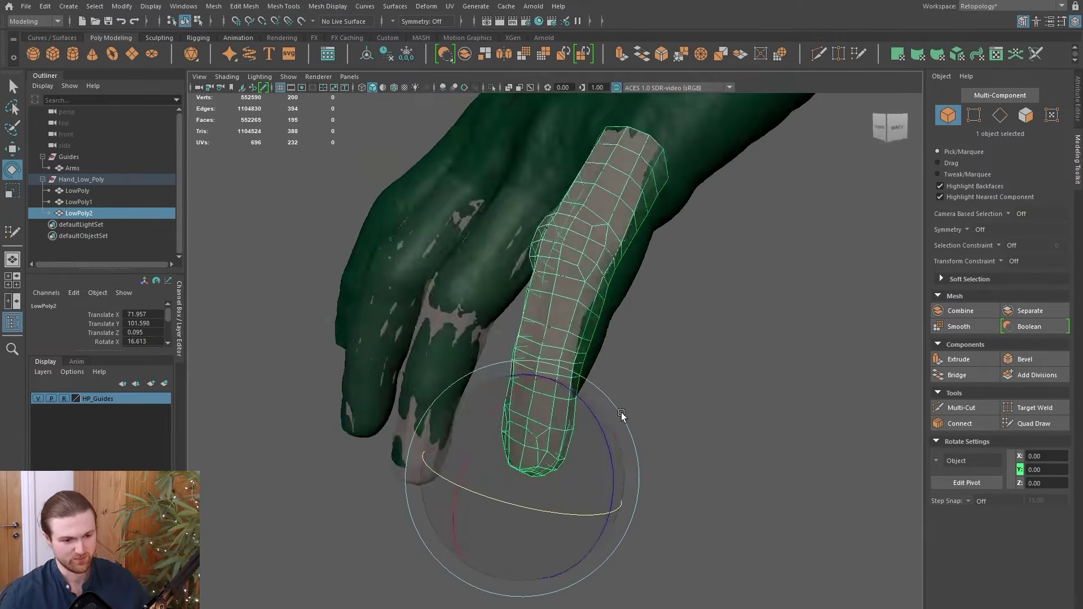
alt+drag(622, 416, 712, 496)
key(r)
drag(514, 545, 575, 559)
key(w)
key(e)
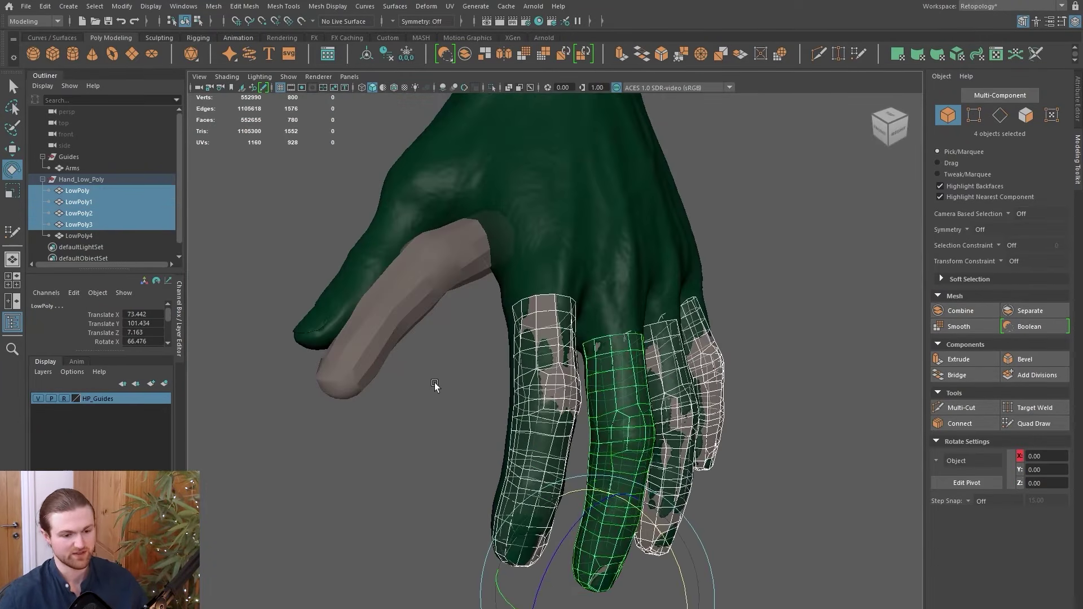
Shorten the thumb copy by selecting the 103 faces to keep, inverting the selection and deleting the remaining faces.
click(405, 310)
alt+drag(405, 311, 628, 370)
right_drag(628, 370, 624, 418)
drag(675, 564, 564, 372)
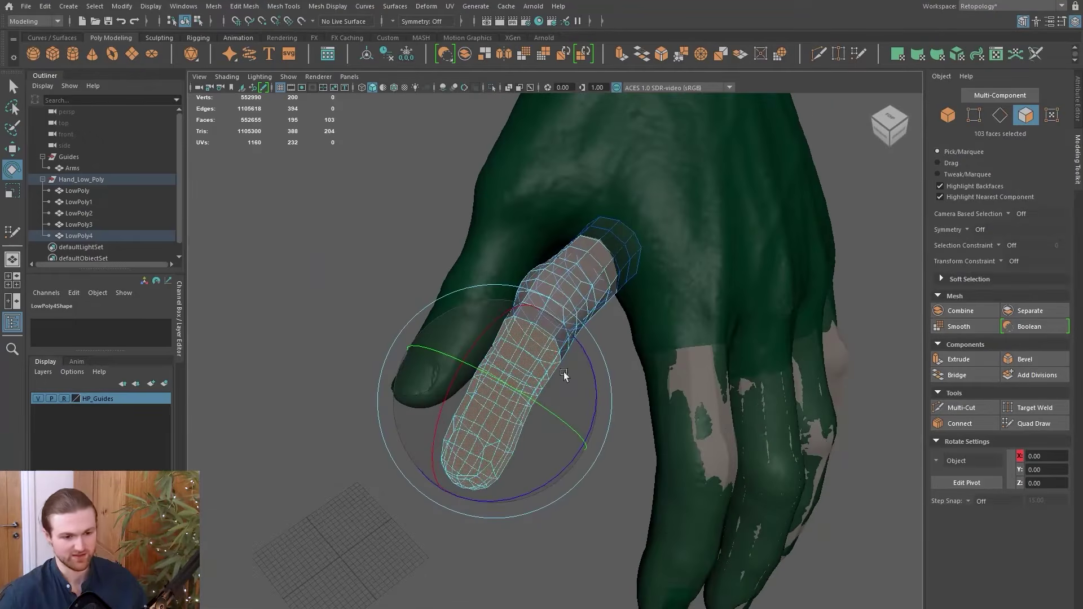
alt+drag(564, 303, 558, 396)
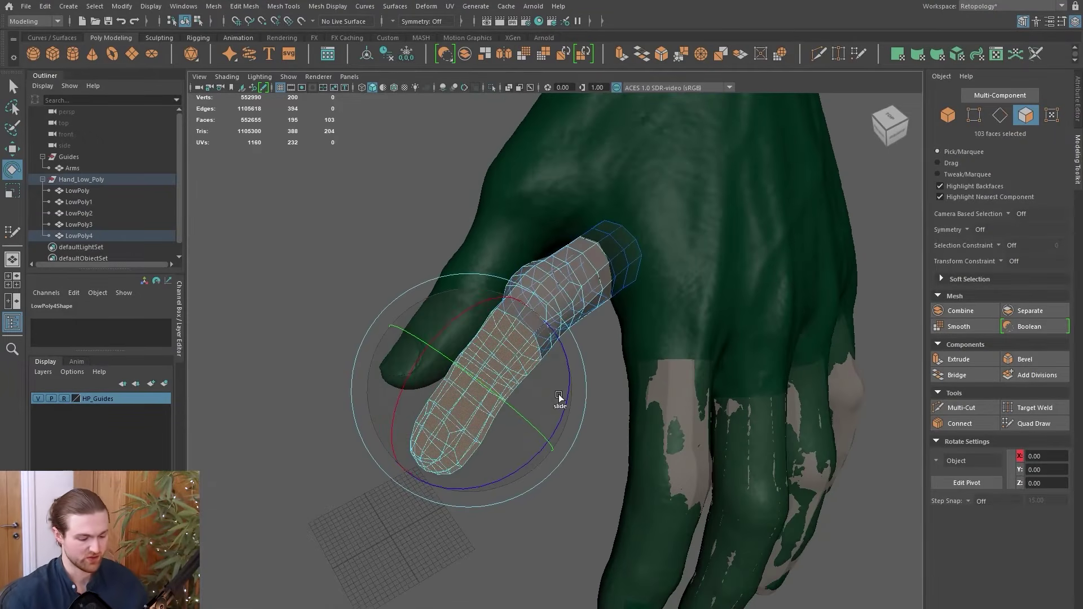
key(ctrl+shift+i)
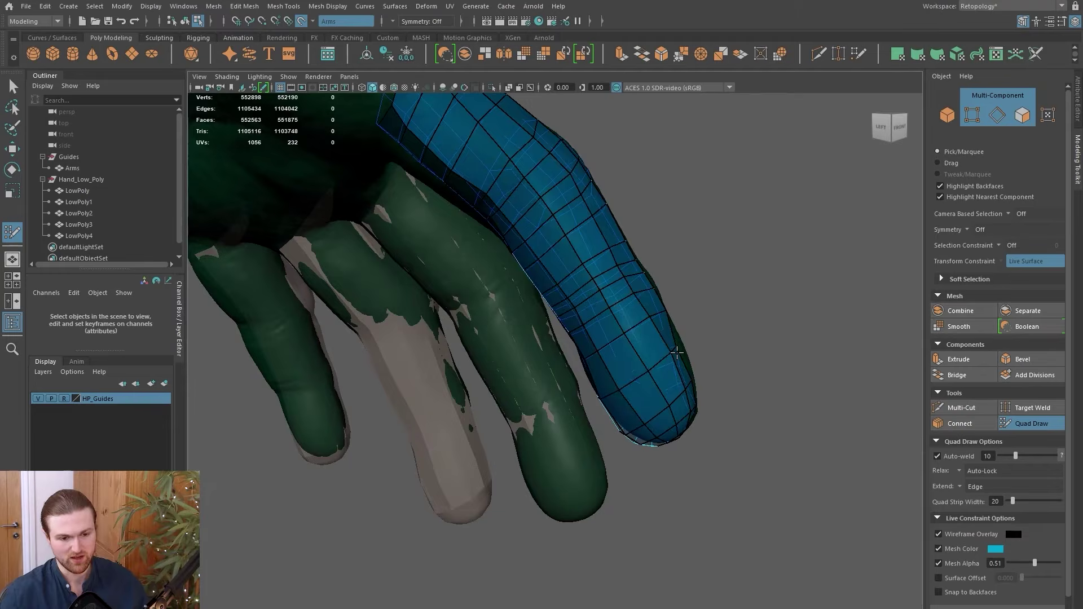
Conform the duplicated finger and thumb meshes to the sculpt with Quad Draw and put them on a new display layer.
mouse_move(677, 353)
alt+mouse_down()
mouse_move(590, 380)
mouse_move(491, 346)
mouse_move(515, 399)
mouse_move(550, 321)
alt+mouse_up()
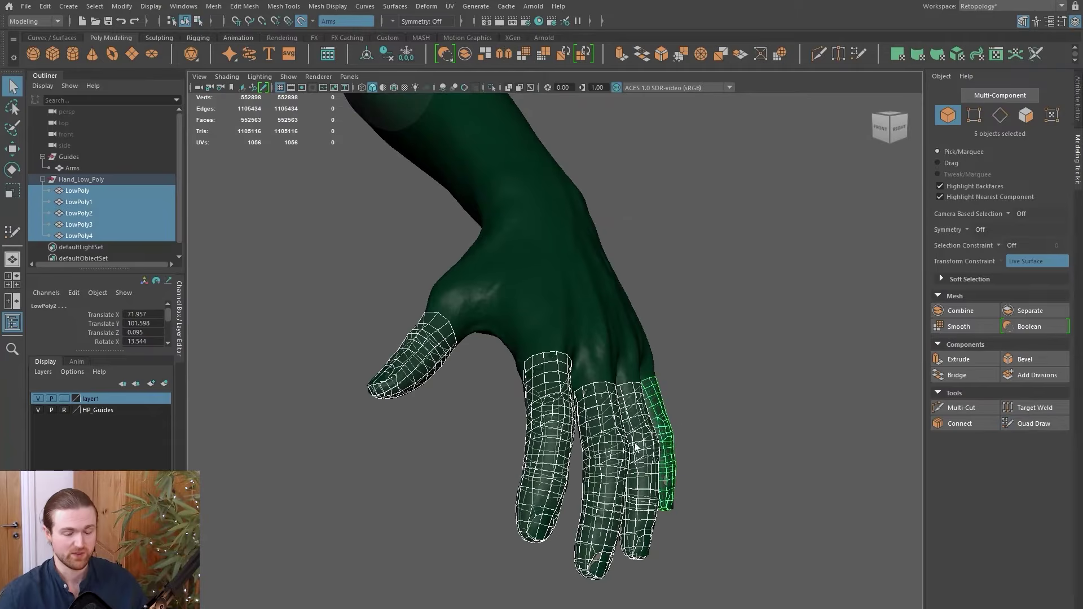
alt+drag(636, 448, 598, 429)
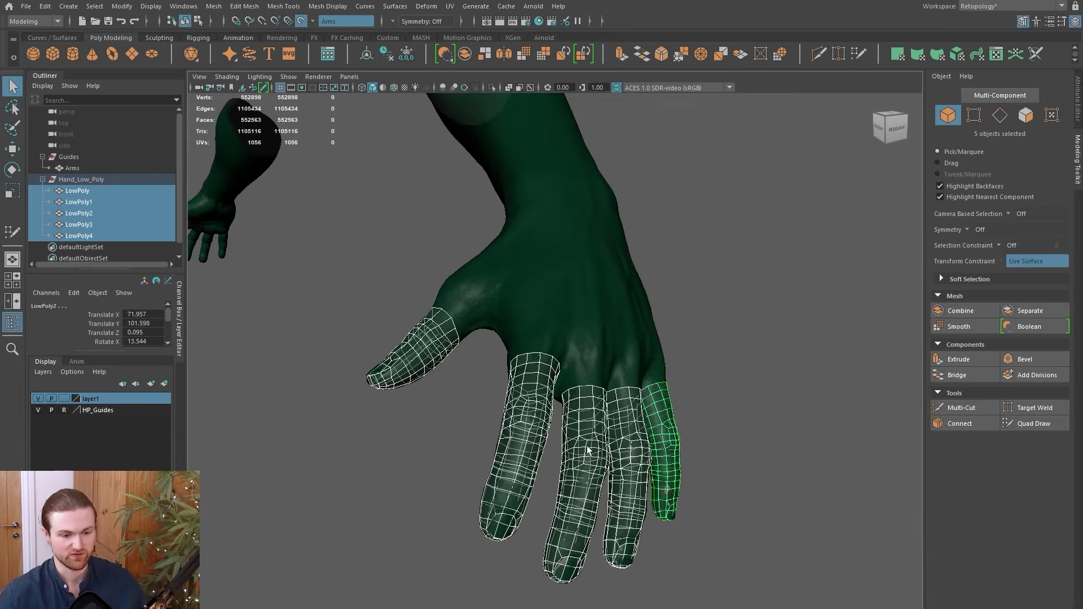
scroll(577, 476, up, 5)
alt+drag(576, 475, 496, 435)
scroll(599, 394, down, 3)
click(496, 435)
Hide the HP_Guides layer, select all five finger meshes and combine them into a single mesh.
click(38, 410)
click(39, 409)
click(39, 410)
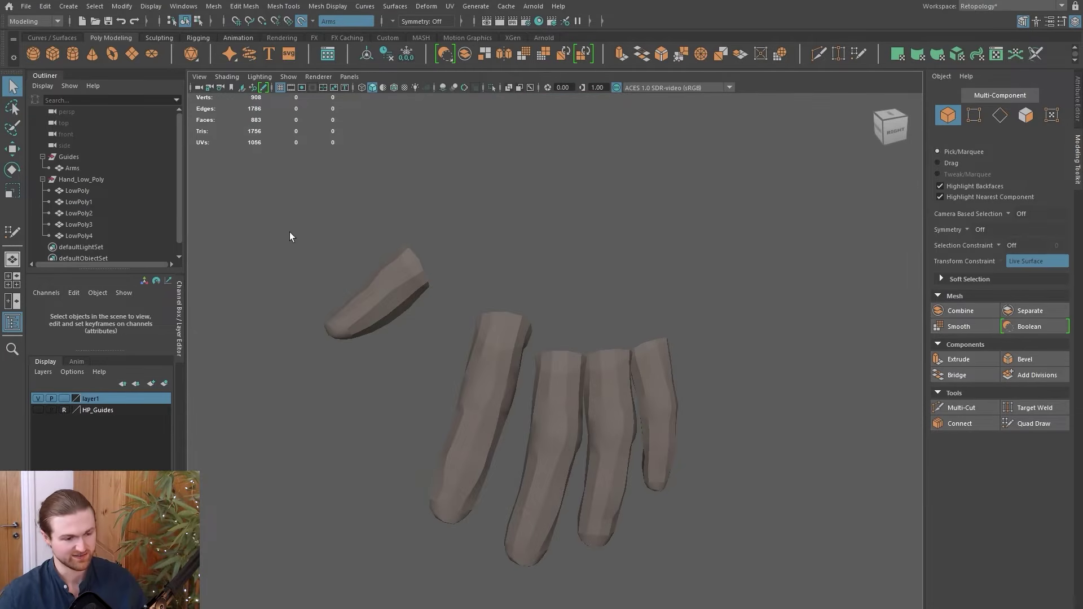
drag(289, 232, 795, 475)
shift+right_drag(611, 397, 580, 577)
shift+right_drag(580, 578, 580, 577)
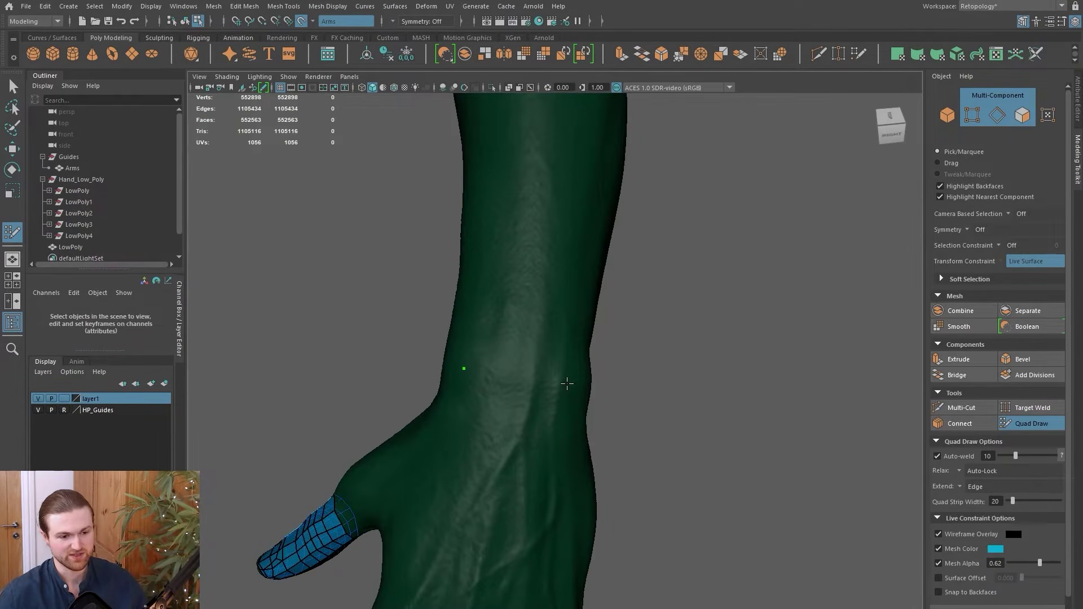
Build a closed ring of ten quads around the sculpt's wrist with Quad Draw.
click(479, 276)
shift+click(531, 340)
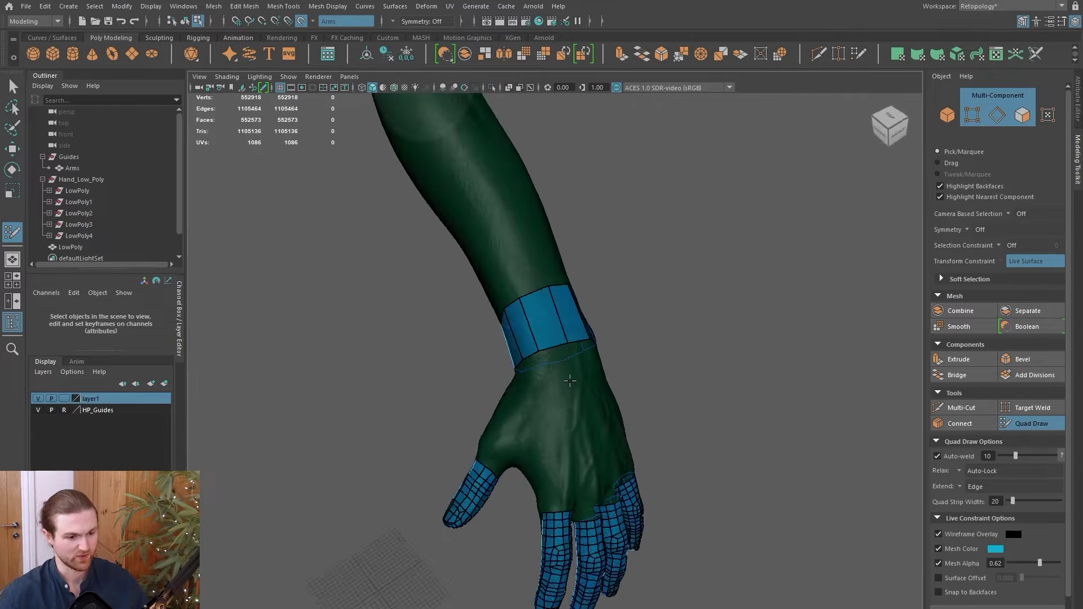
alt+drag(530, 316, 564, 328)
scroll(570, 339, up, 3)
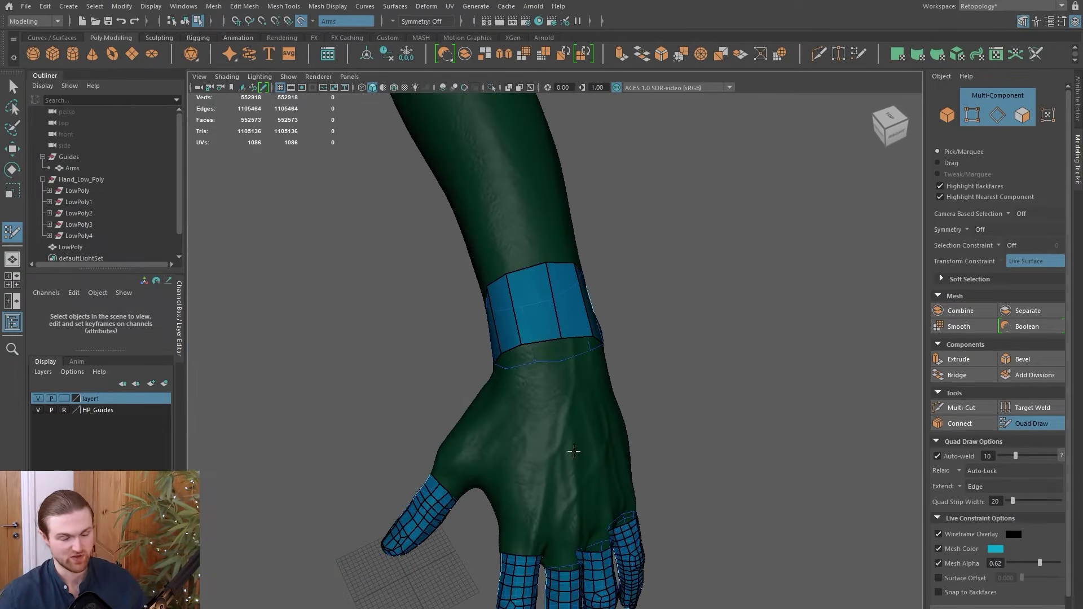
alt+drag(599, 435, 593, 198)
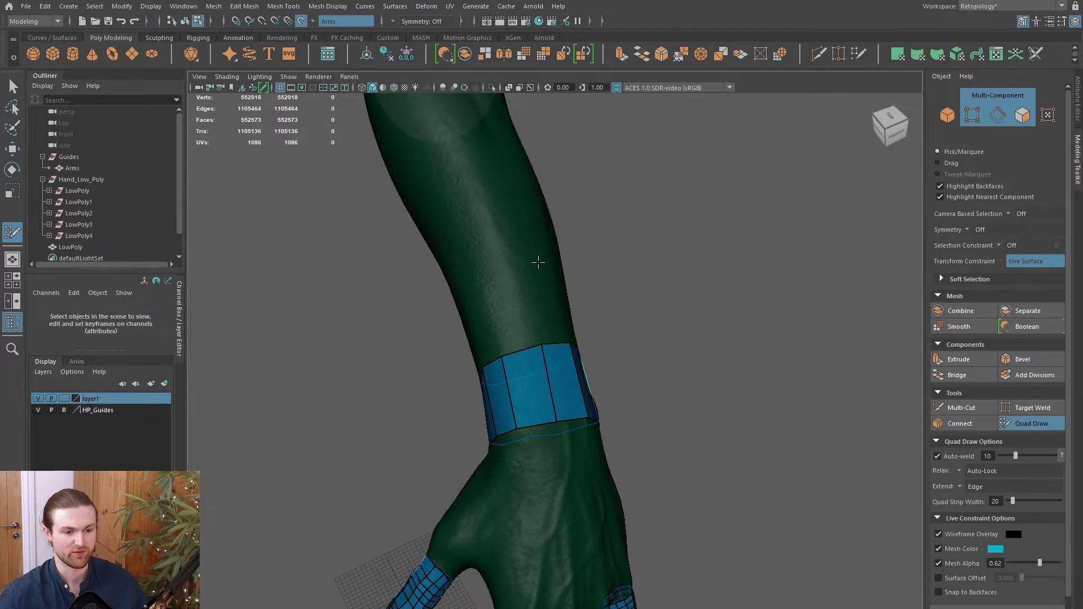
alt+drag(599, 327, 558, 392)
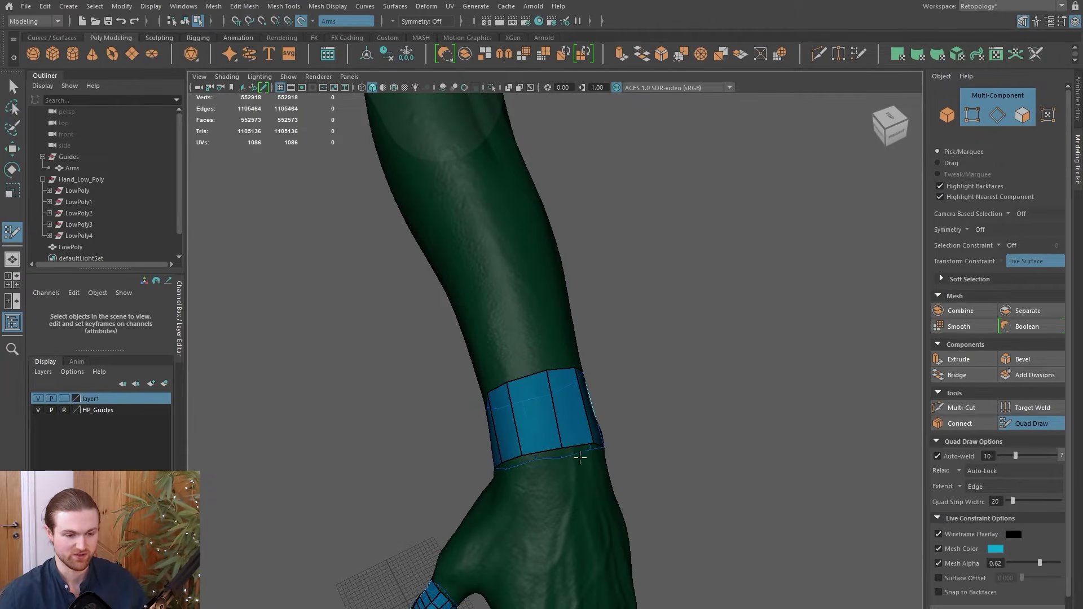
Fill the gap between the bases of the pinky and ring finger with two quads.
alt+drag(585, 430, 575, 330)
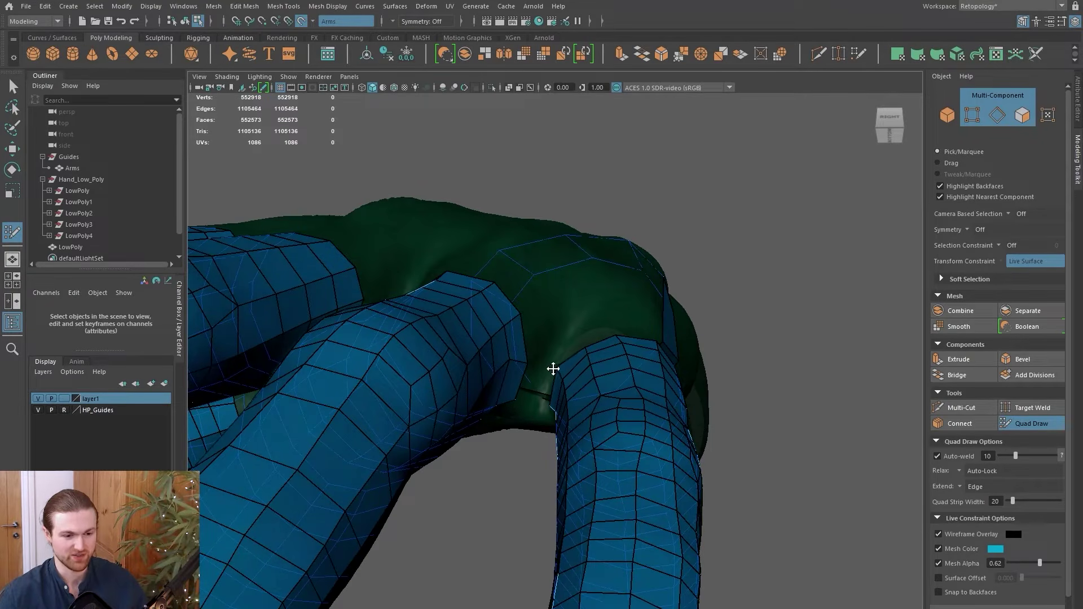
shift+click(539, 377)
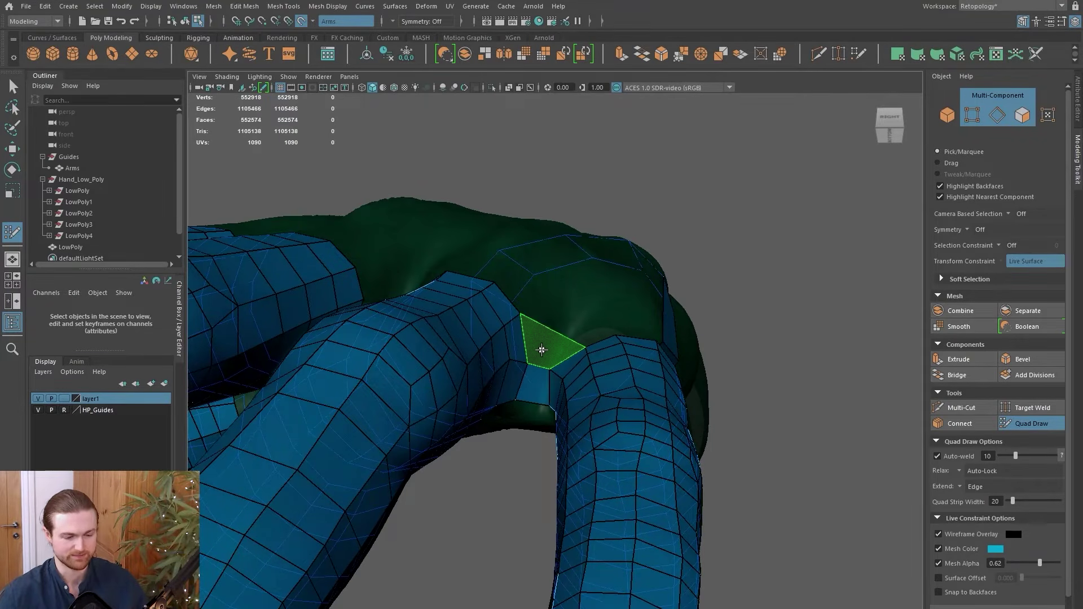
shift+click(542, 350)
alt+drag(542, 350, 621, 382)
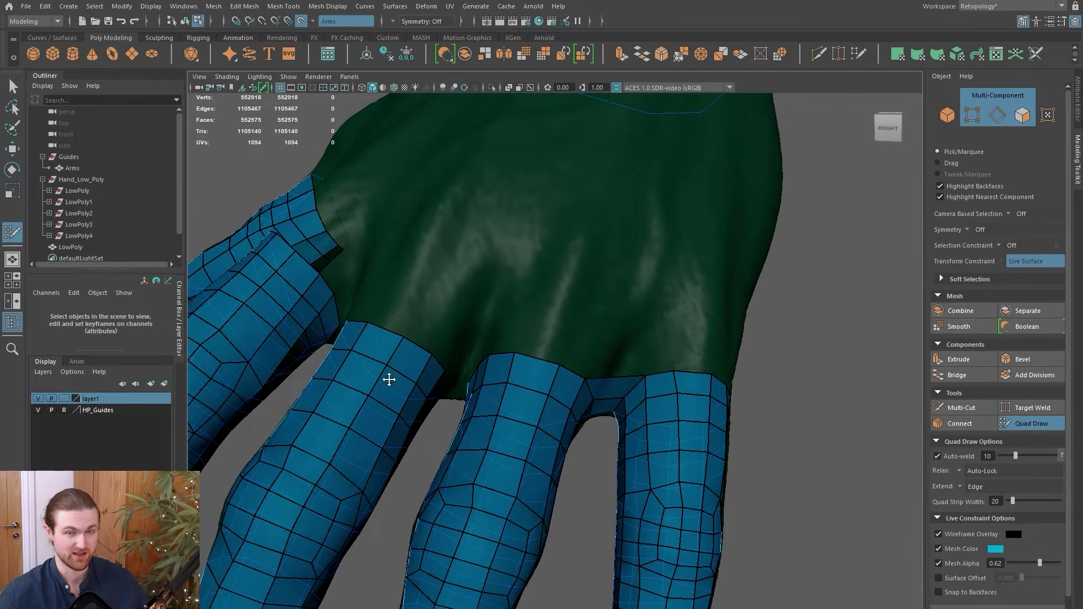
Fill the remaining gaps between the bases of the neighbouring fingers with two quads each.
shift+click(433, 410)
alt+drag(433, 410, 628, 420)
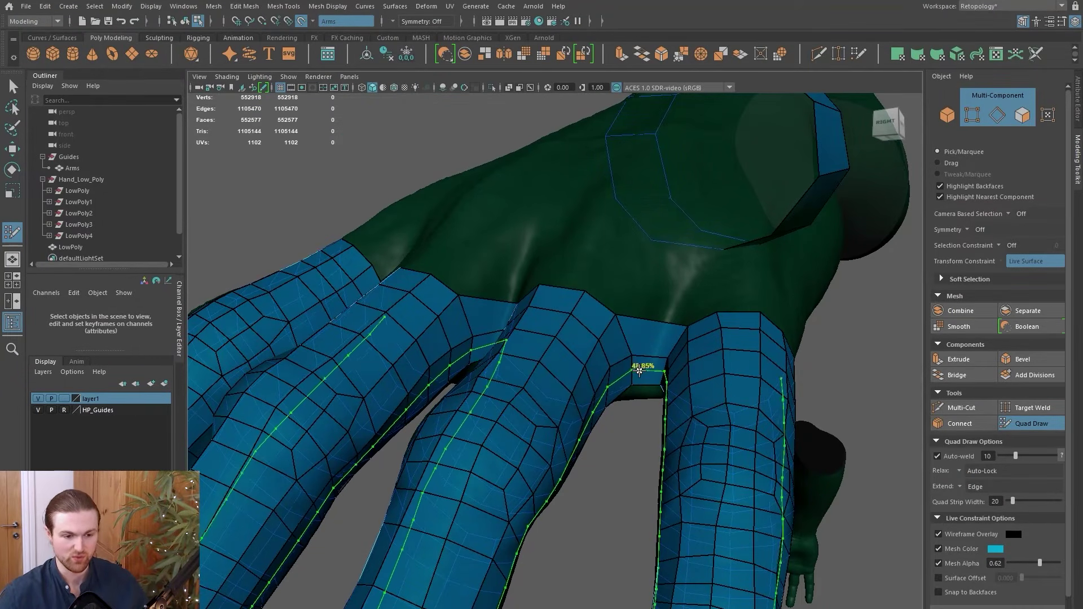
ctrl+click(638, 375)
alt+drag(638, 375, 489, 357)
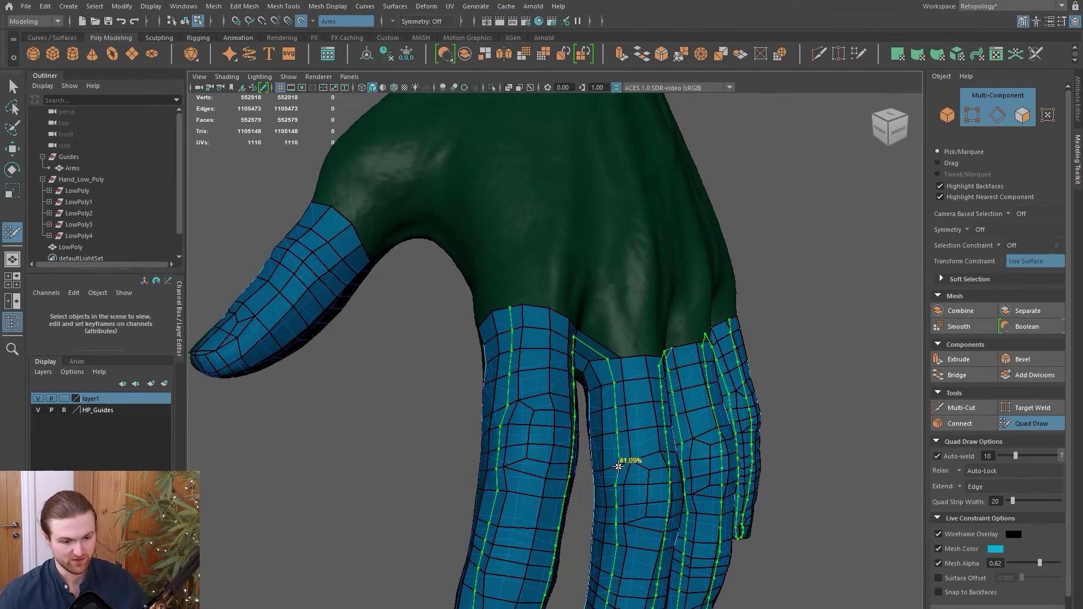
Bridge the webbing between the thumb and index finger with strips of quads that follow the sculpt.
mouse_move(545, 440)
alt+mouse_down()
mouse_move(552, 450)
mouse_move(599, 410)
alt+mouse_up()
key(shift)
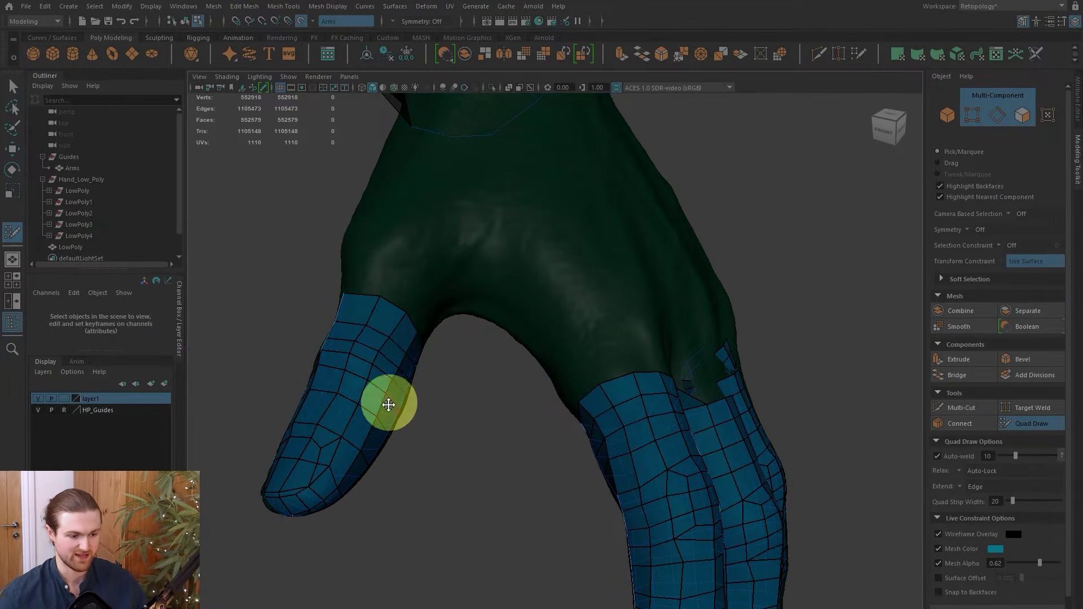
mouse_move(604, 375)
mouse_down()
mouse_move(540, 332)
mouse_move(523, 305)
mouse_move(486, 310)
mouse_up()
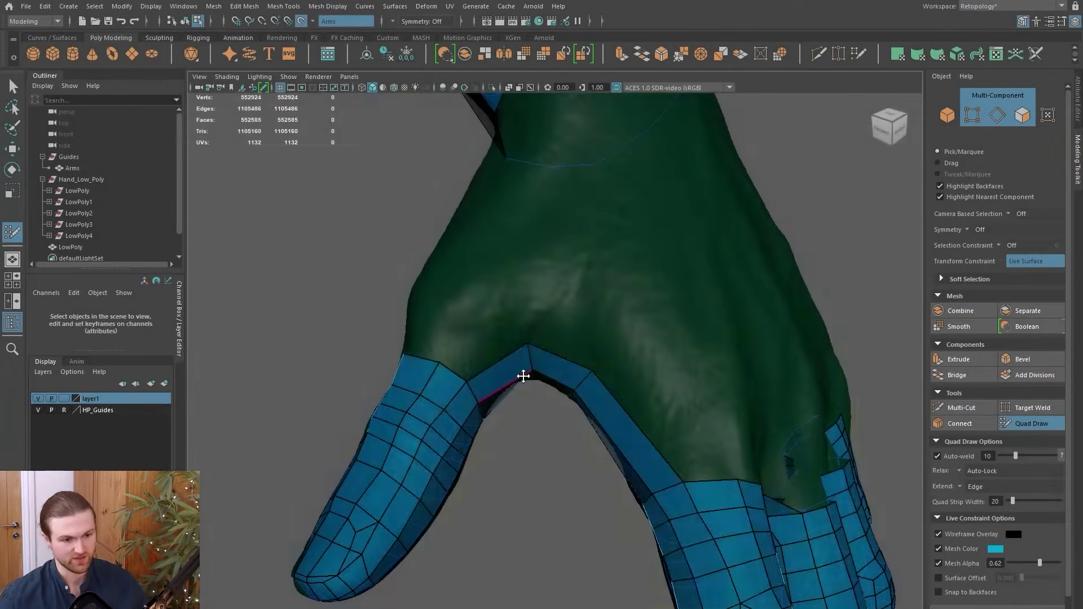
Extend quad strips from the thumb base and along the pinky side of the hand toward the wrist.
alt+drag(522, 375, 451, 274)
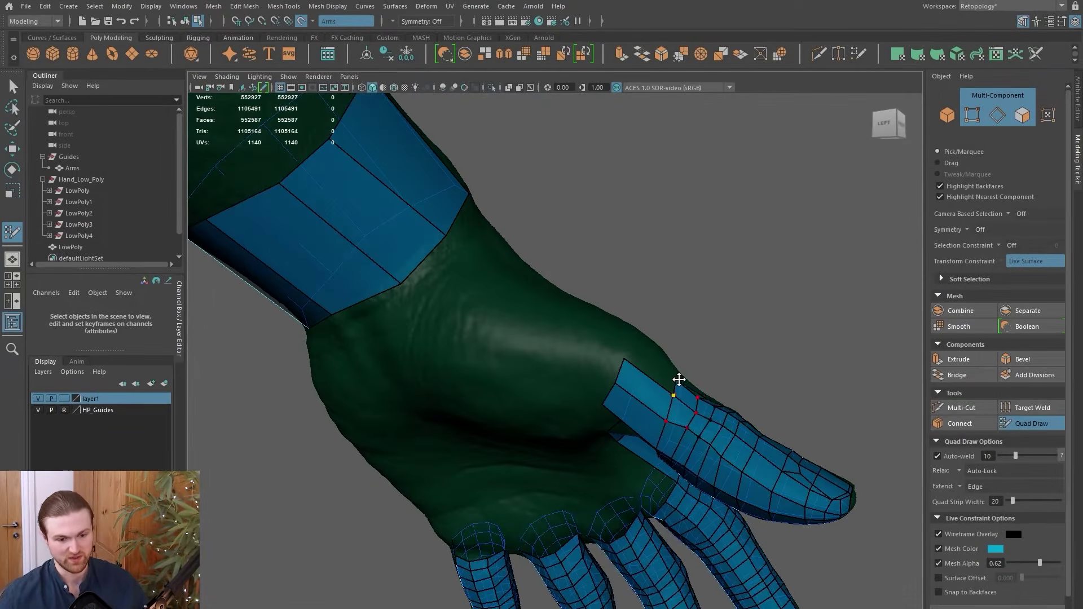
mouse_move(677, 379)
mouse_down()
mouse_move(679, 406)
mouse_move(668, 410)
mouse_up()
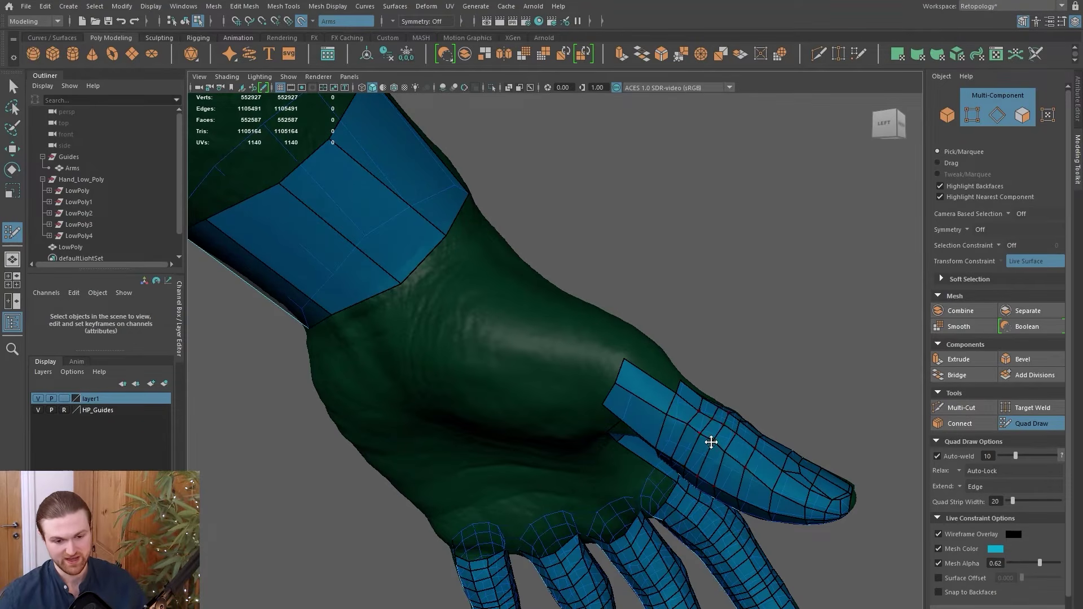
drag(623, 359, 627, 356)
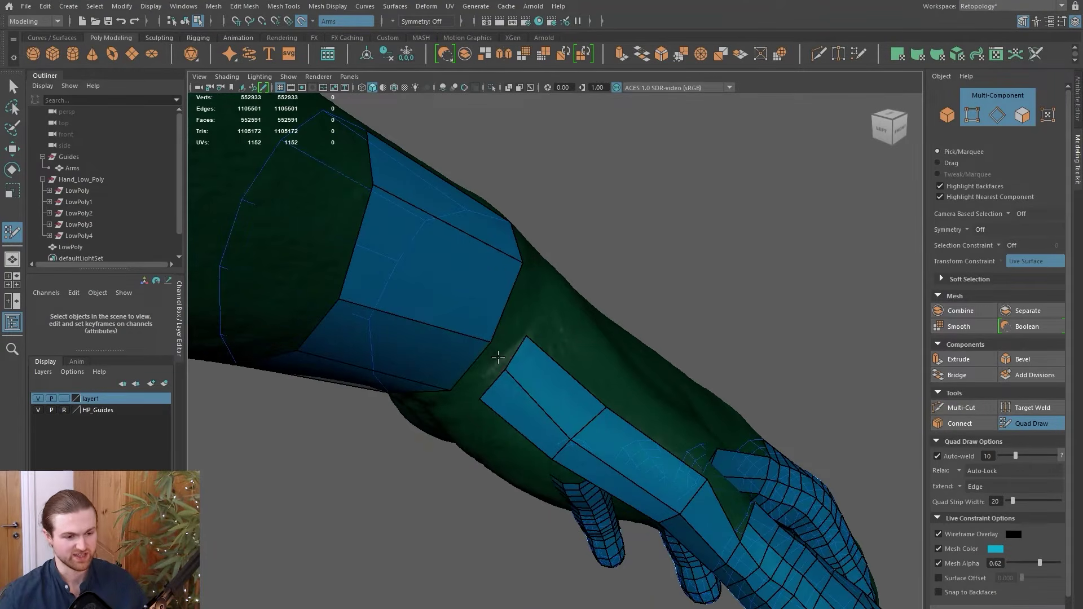
key(ctrl)
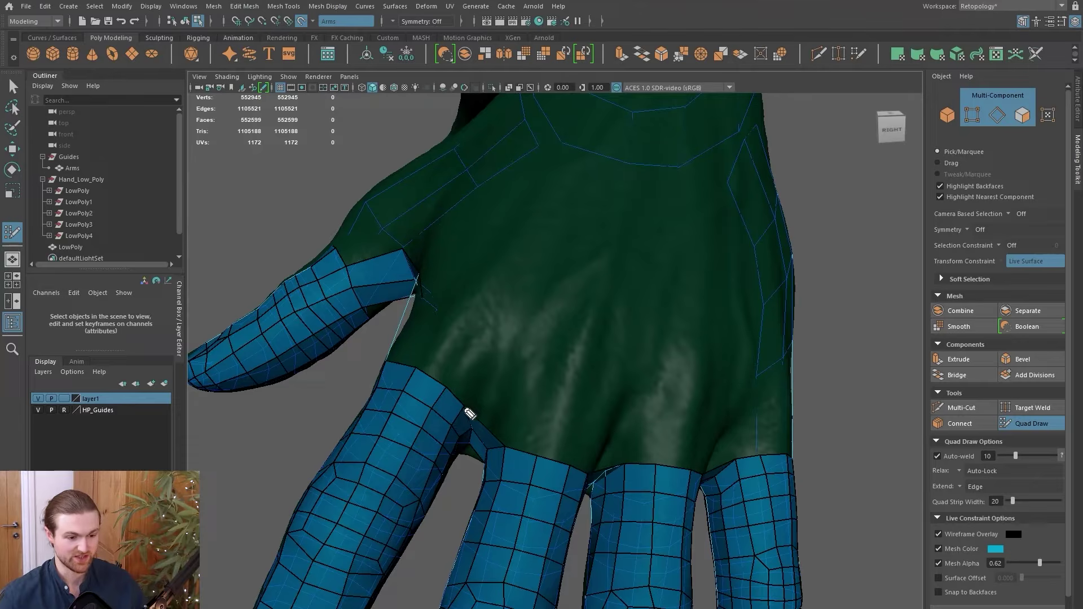
mouse_move(464, 409)
mouse_down()
mouse_move(502, 355)
mouse_move(424, 371)
mouse_move(460, 407)
mouse_up()
mouse_move(511, 447)
mouse_down()
mouse_move(537, 368)
mouse_move(512, 448)
mouse_up()
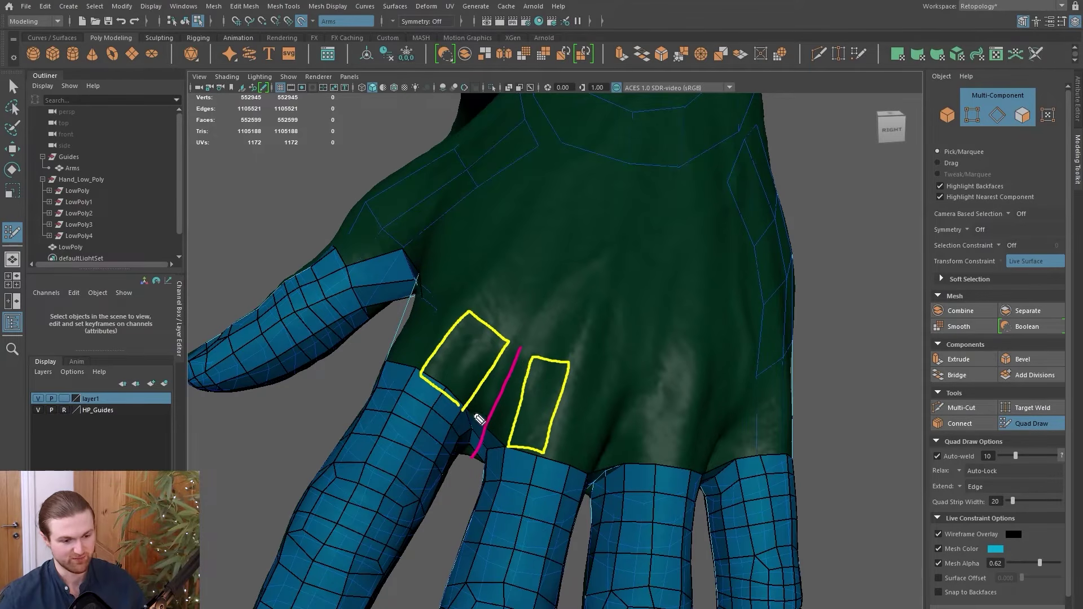
drag(464, 415, 547, 354)
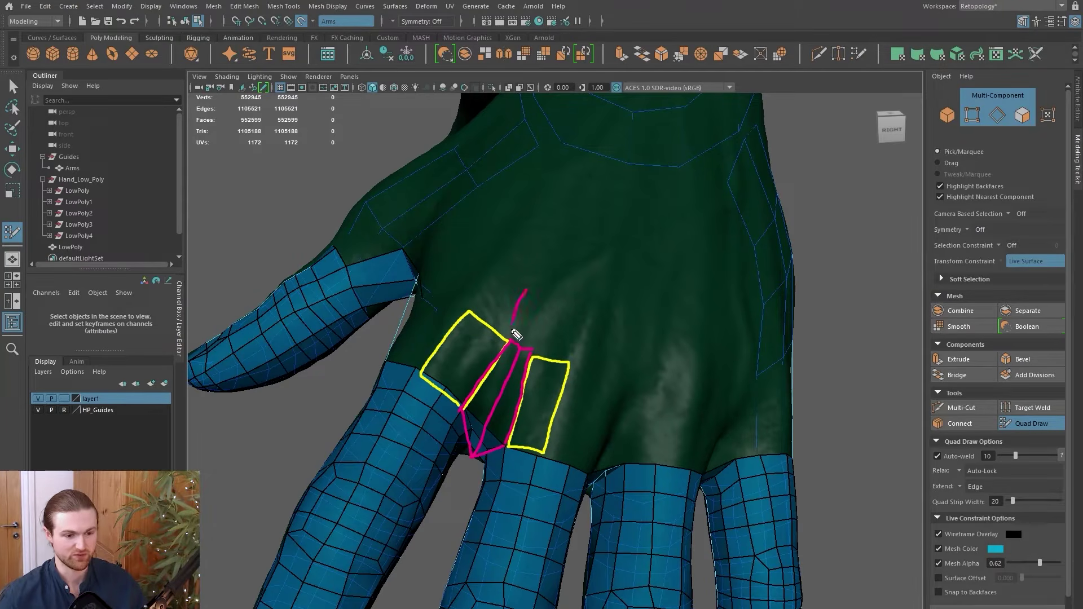
drag(581, 319, 533, 346)
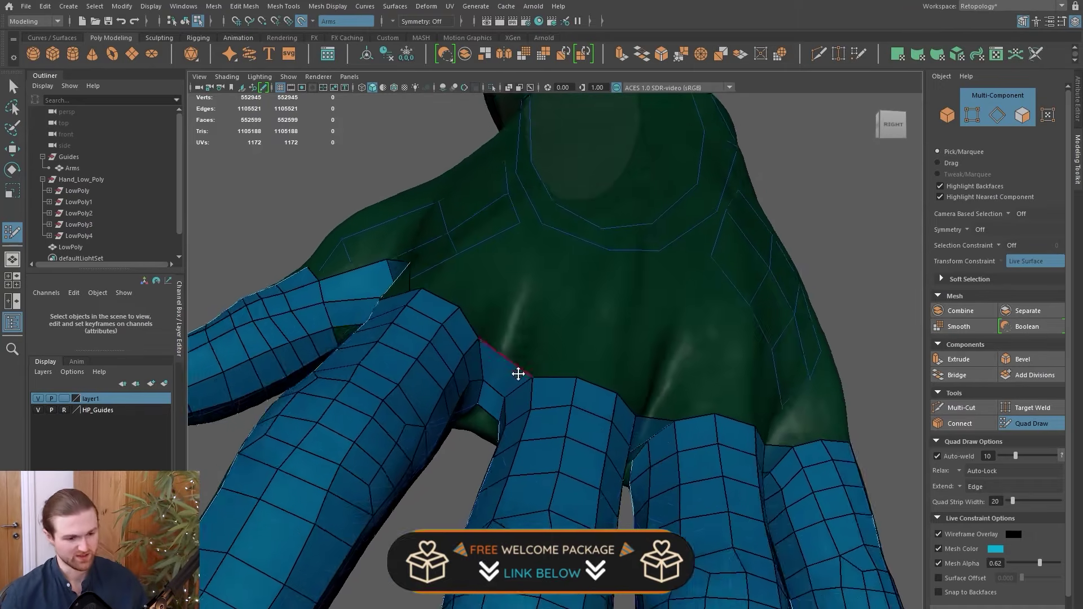
Insert a centre edge through the webbing quads between the fingers and pull its upper vertex toward the back of the hand.
alt+drag(519, 374, 525, 408)
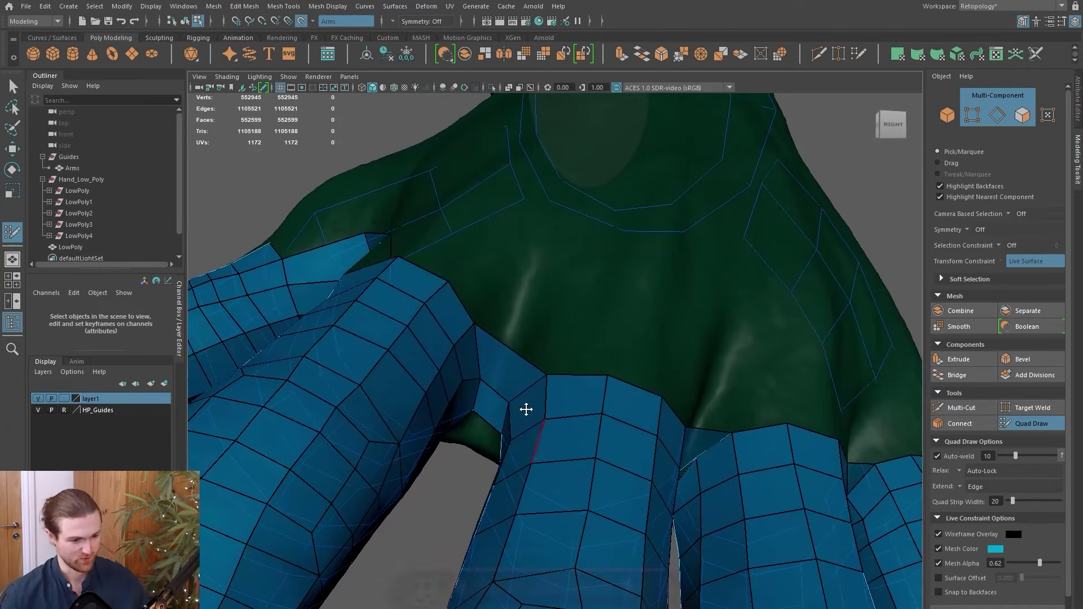
ctrl+click(503, 366)
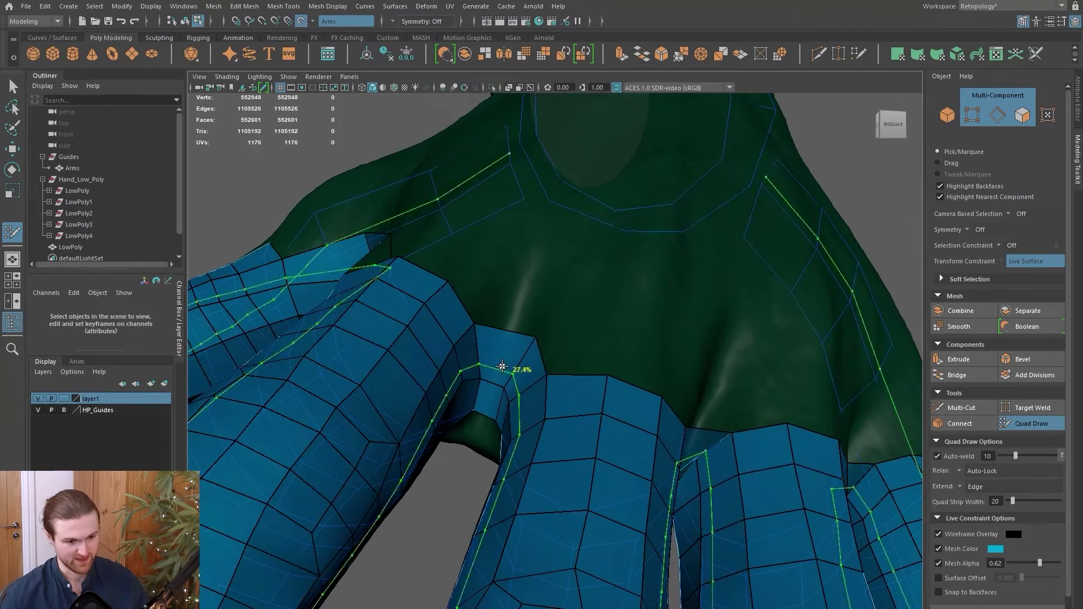
alt+drag(536, 342, 653, 443)
ctrl+click(670, 442)
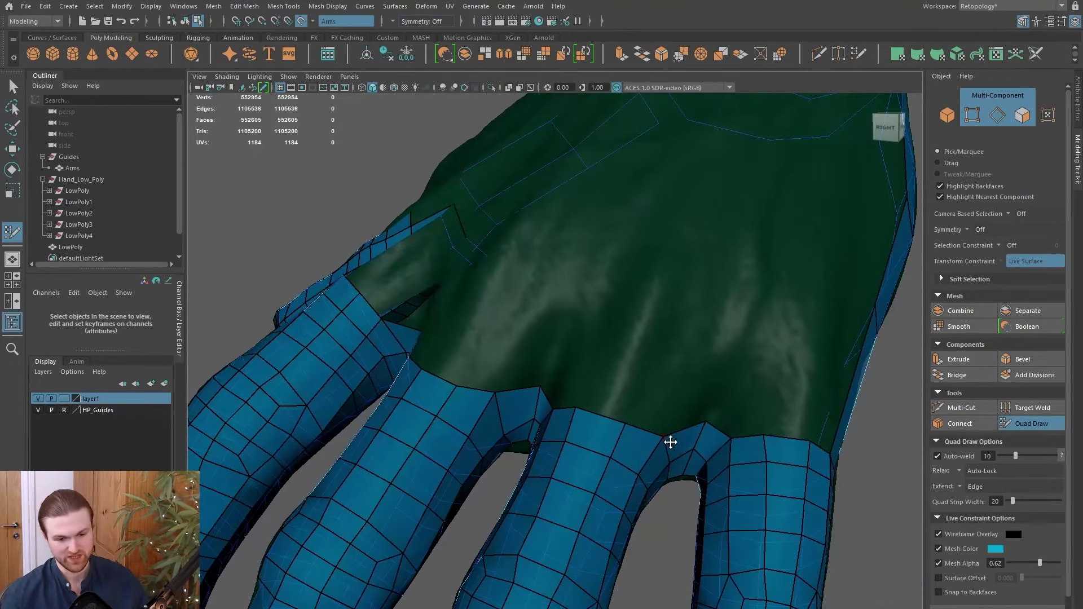
alt+drag(726, 440, 620, 422)
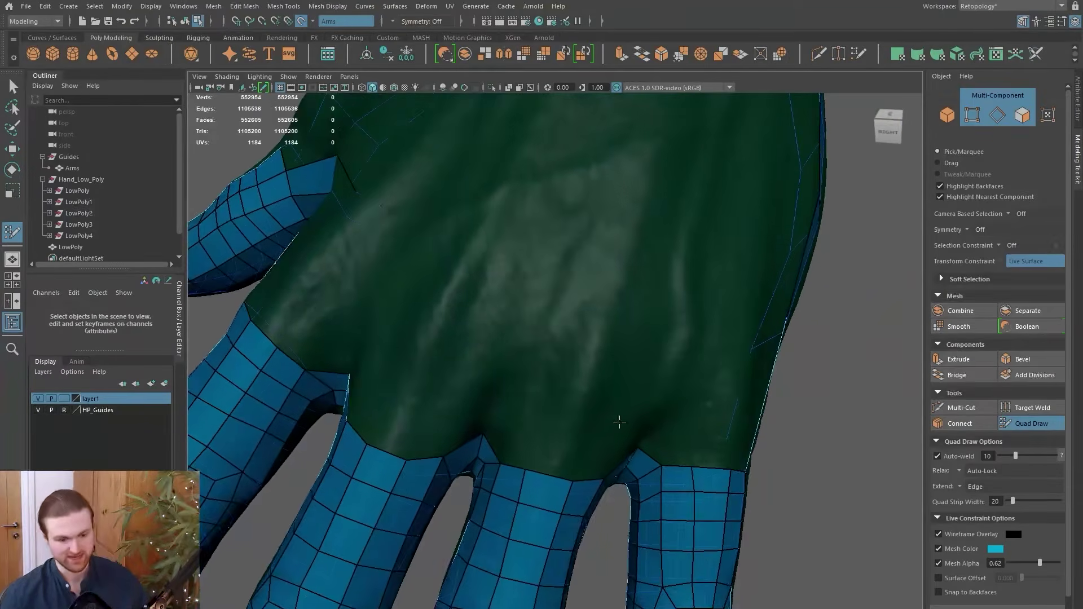
Extrude one long quad from the knuckle edge of the index, middle and ring fingers across the back of the hand toward the wrist.
alt+drag(515, 465, 515, 467)
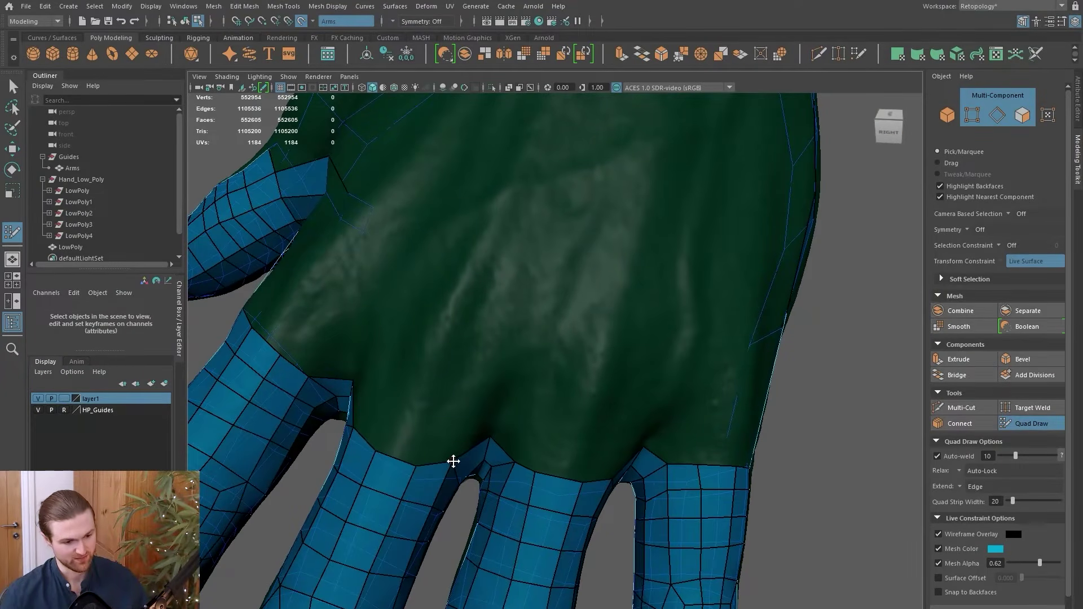
mouse_move(377, 455)
alt+mouse_down()
mouse_move(391, 437)
mouse_move(428, 443)
alt+mouse_up()
alt+drag(571, 445, 441, 443)
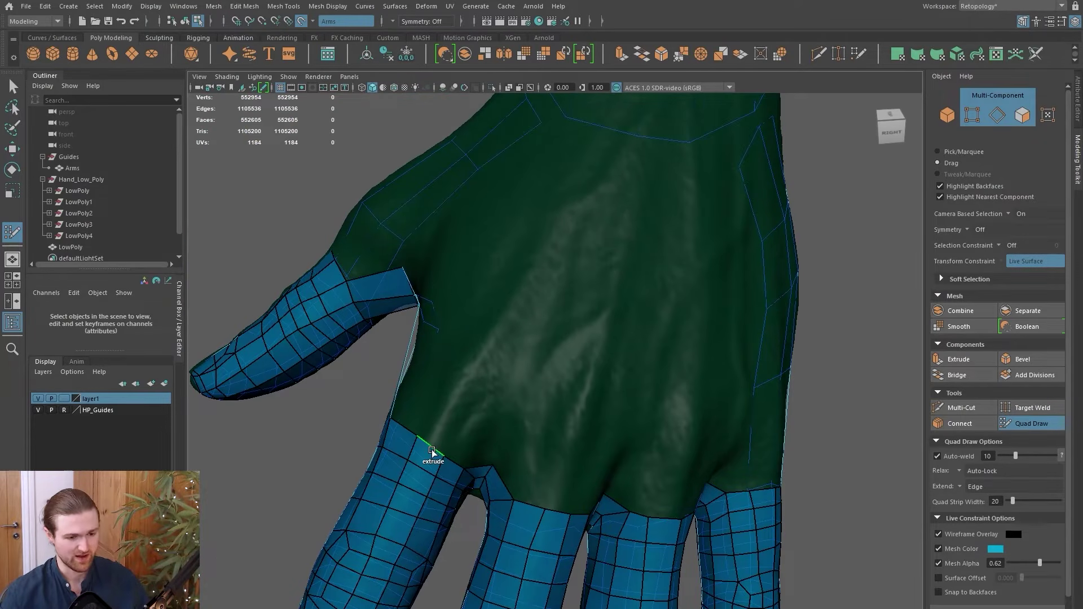
drag(488, 353, 524, 280)
mouse_move(548, 342)
alt+mouse_down()
mouse_move(547, 527)
mouse_move(500, 297)
mouse_move(527, 341)
mouse_move(616, 175)
mouse_move(593, 371)
alt+mouse_up()
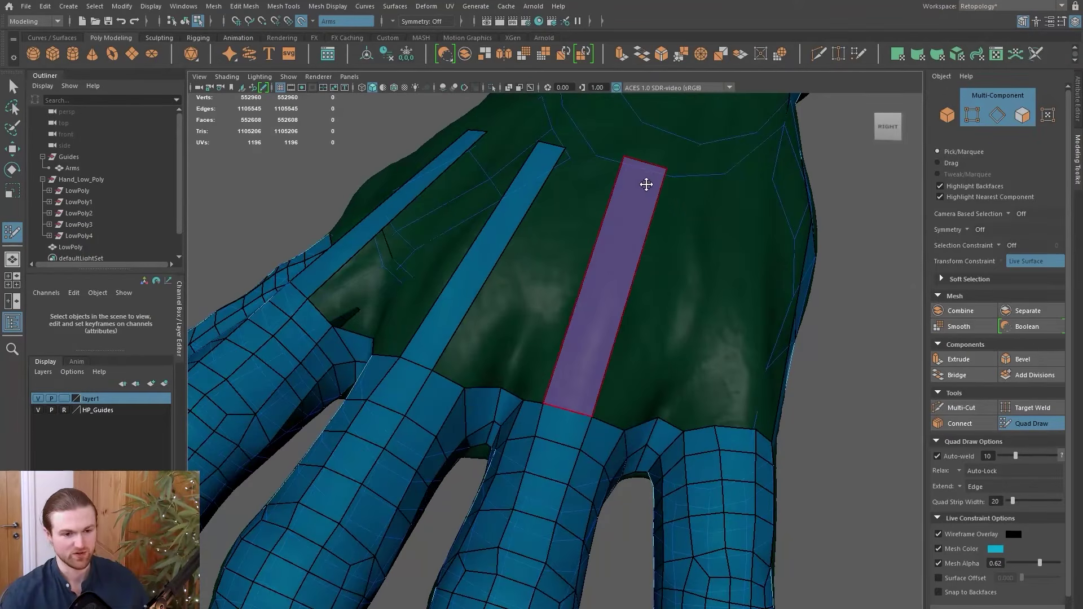
Extrude a matching quad strip from the pinky base and lengthen the index and middle finger strips toward the wrist.
mouse_move(616, 296)
alt+mouse_down()
mouse_move(585, 370)
mouse_move(570, 356)
alt+mouse_up()
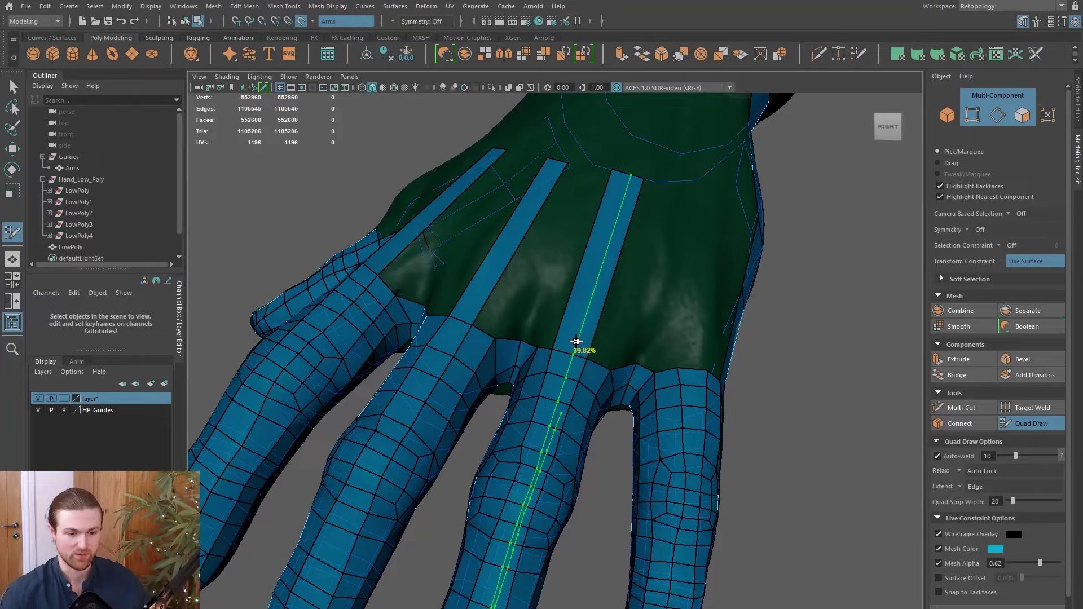
ctrl+click(575, 348)
mouse_move(566, 380)
alt+mouse_down()
mouse_move(583, 355)
mouse_move(616, 415)
alt+mouse_up()
ctrl+shift+click(621, 395)
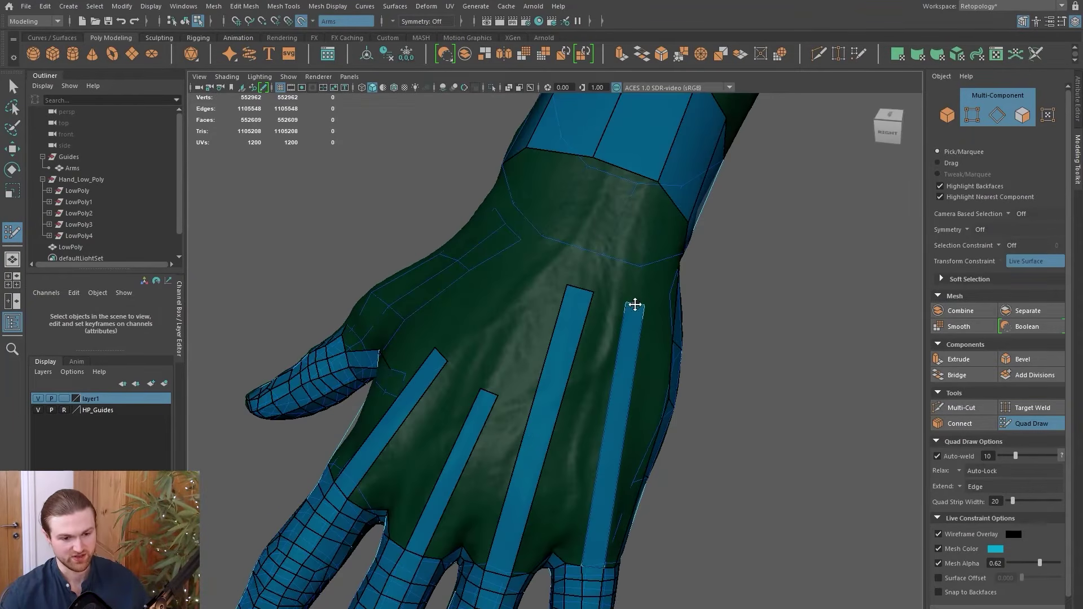
drag(489, 391, 530, 283)
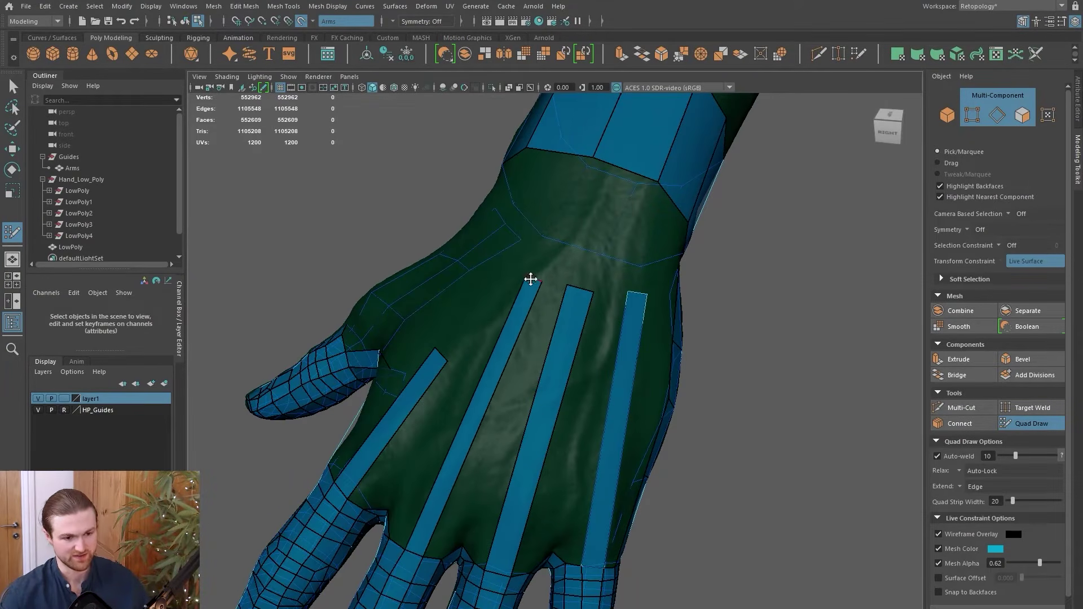
mouse_move(440, 355)
mouse_down()
mouse_move(465, 275)
mouse_move(505, 340)
mouse_up()
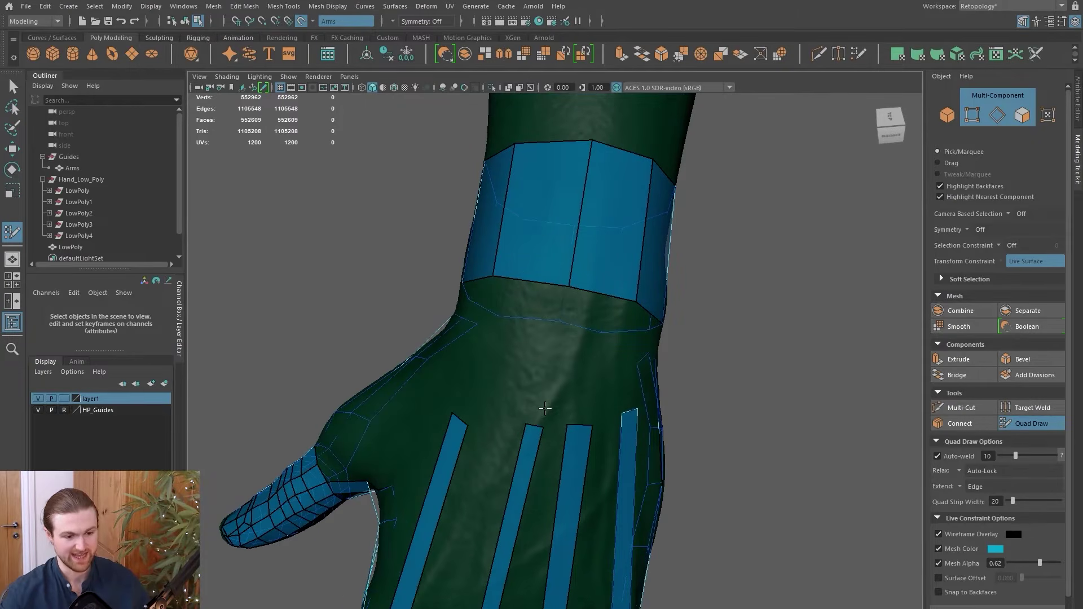
Insert a crosswise edge in each of the four finger strips on the back of the hand, a short distance above the knuckles.
key(ctrl)
key(ctrl)
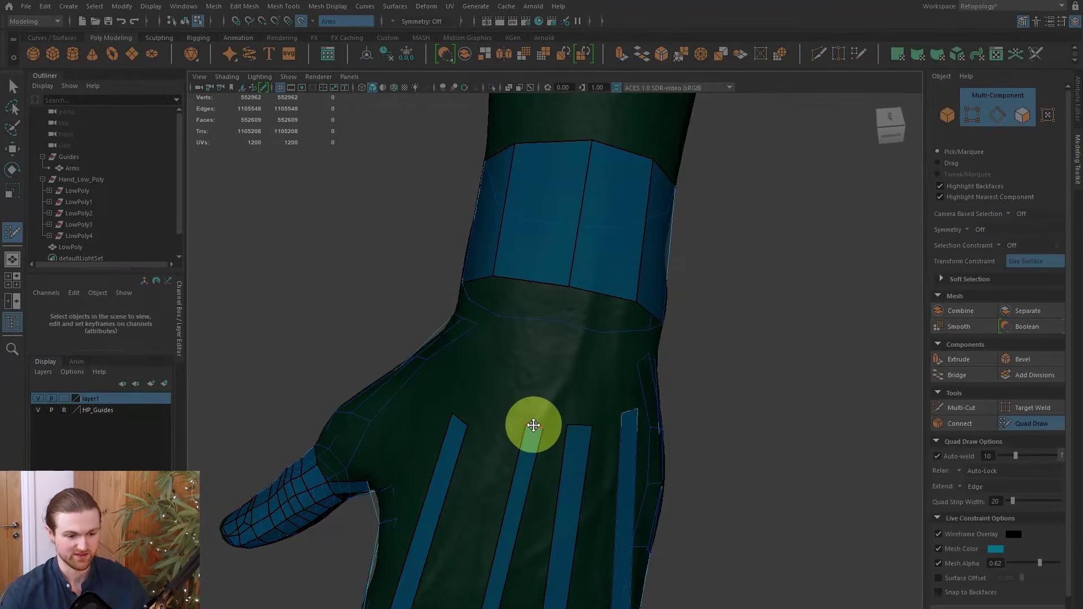
ctrl+click(532, 428)
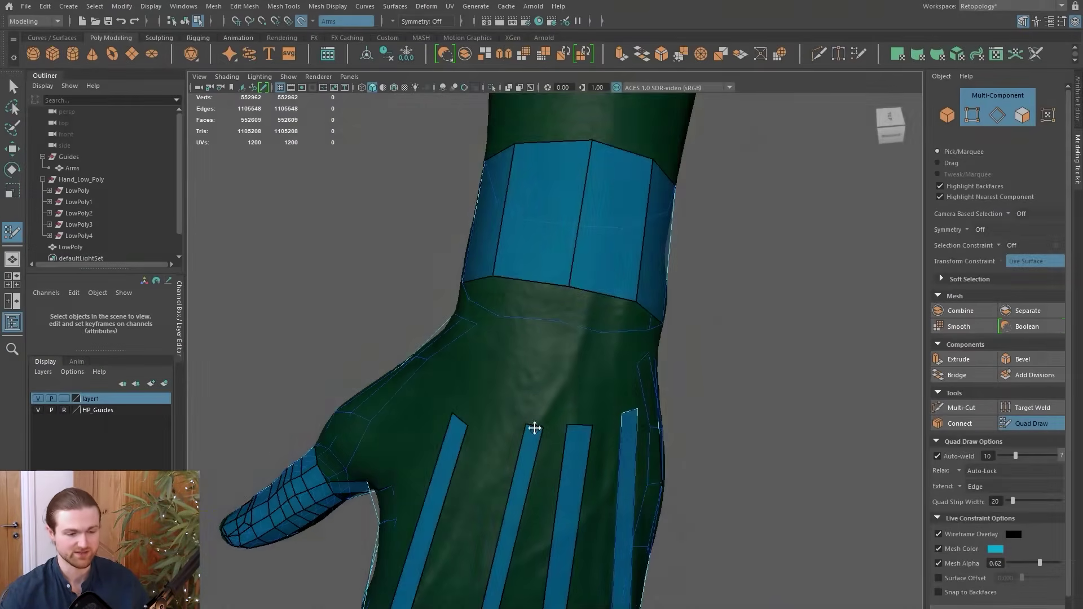
alt+drag(532, 428, 477, 362)
ctrl+click(473, 367)
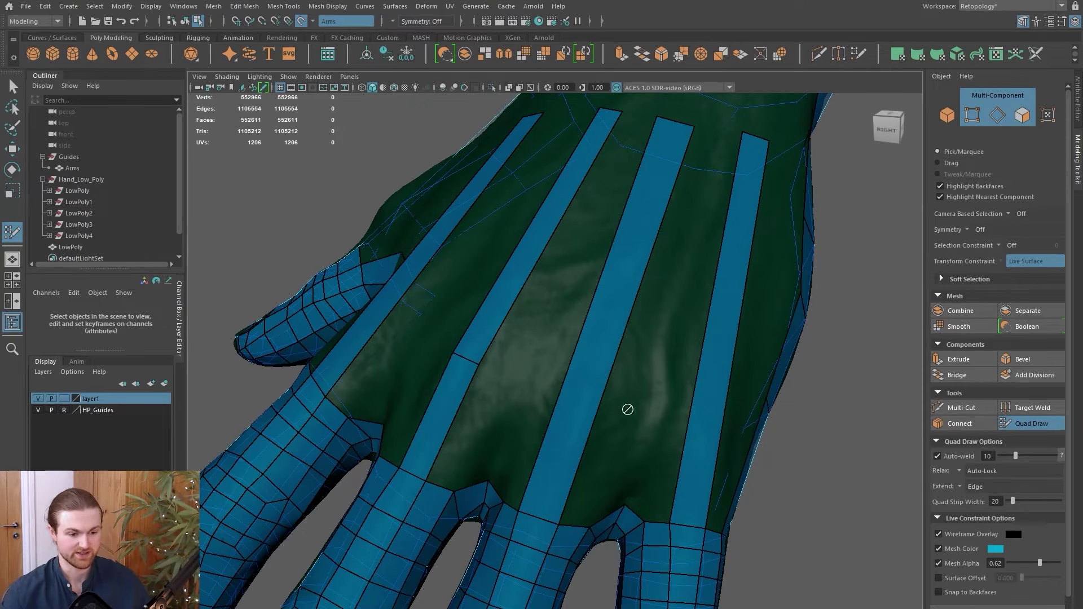
ctrl+click(668, 407)
ctrl+click(704, 417)
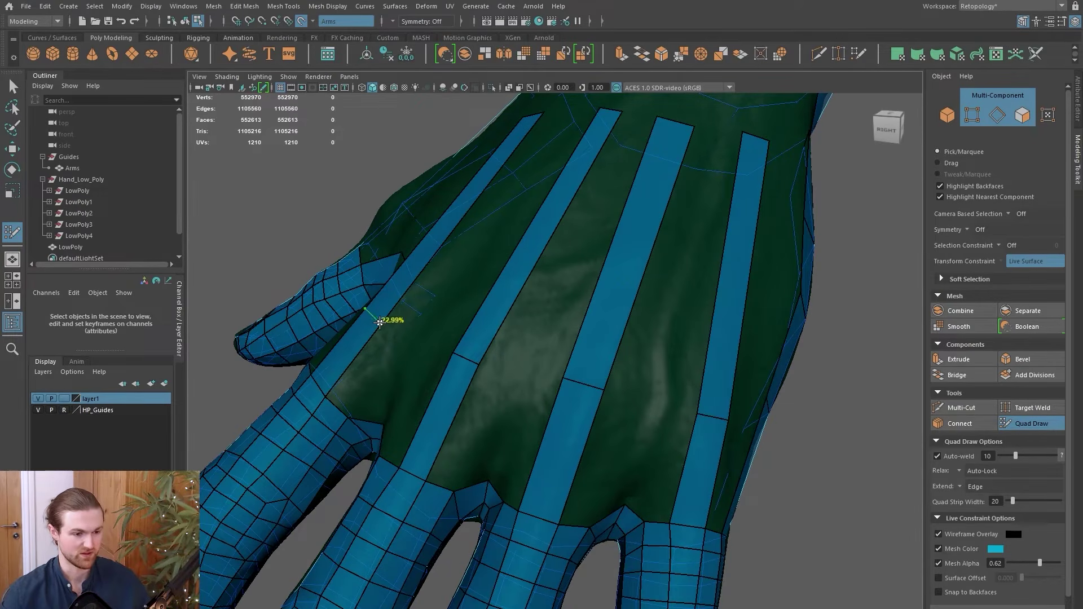
ctrl+click(380, 322)
Extrude the webbing edges between the fingers up the back of the hand and fill the gaps to the neighbouring strips with quads.
mouse_move(374, 321)
alt+mouse_down()
mouse_move(502, 420)
mouse_move(503, 394)
alt+mouse_up()
alt+drag(481, 447, 537, 328)
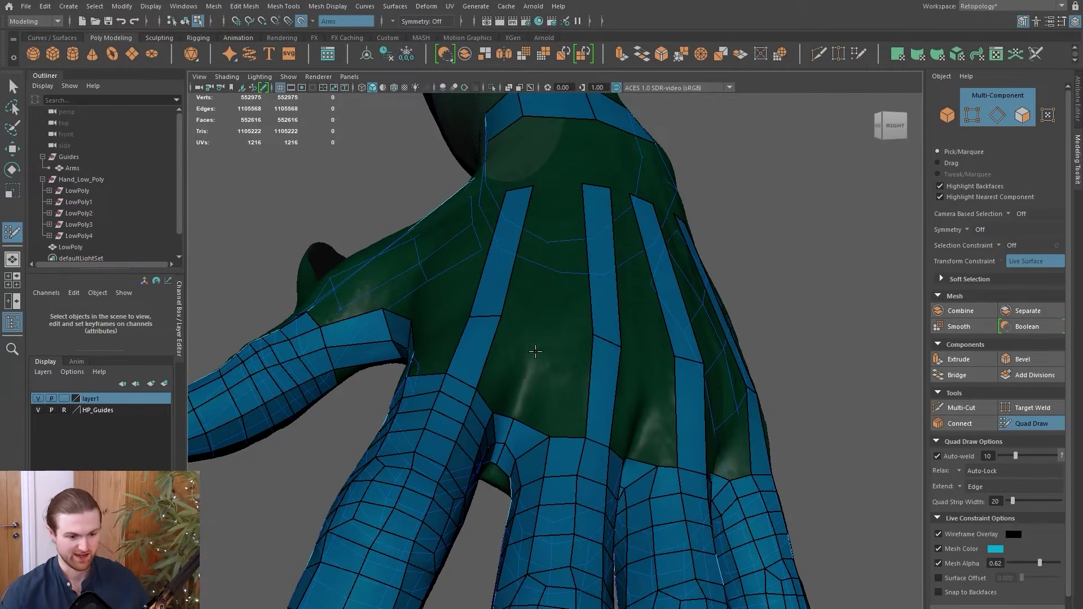
alt+drag(522, 400, 508, 365)
drag(508, 366, 502, 370)
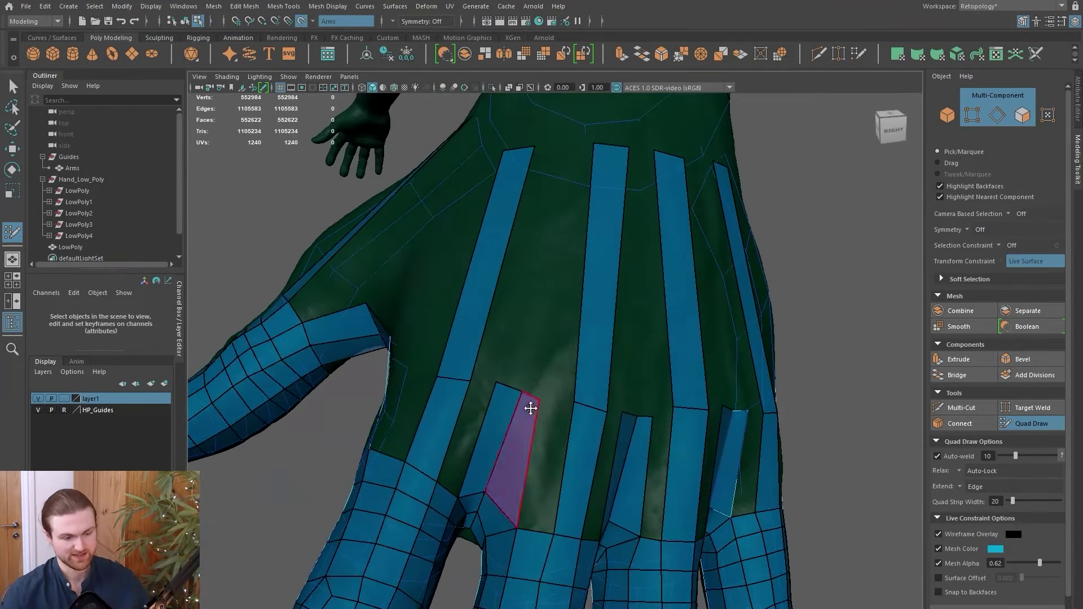
shift+click(529, 406)
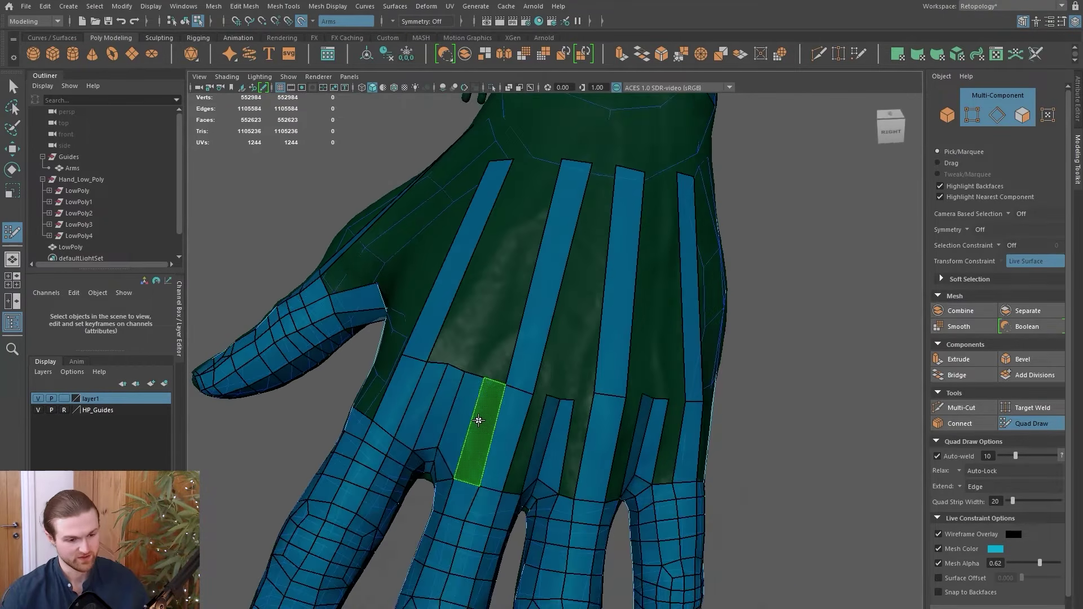
shift+click(479, 423)
shift+click(531, 431)
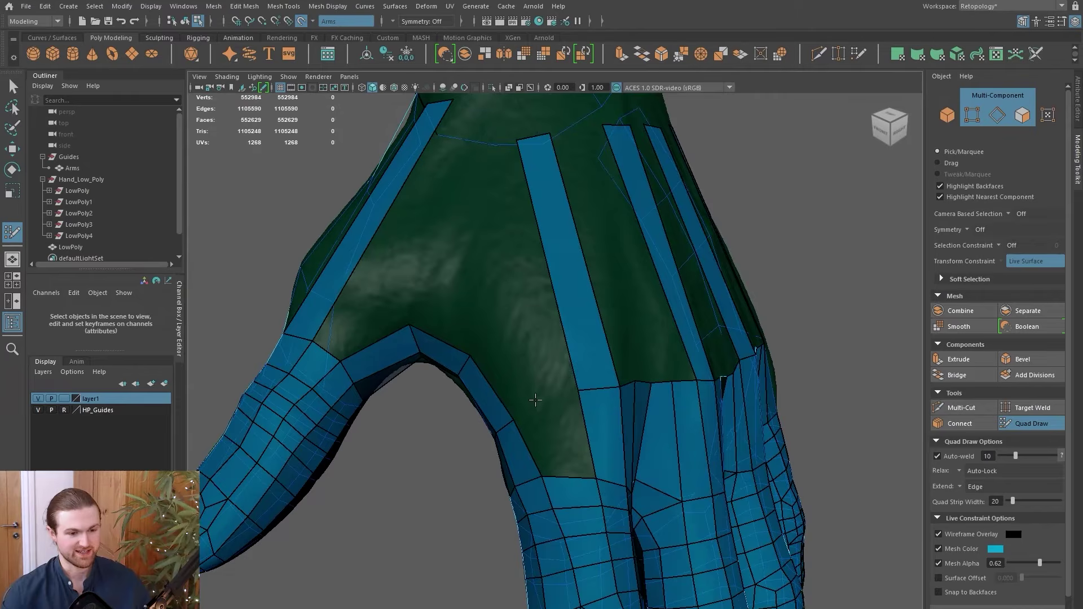
Fill the thumb-side gap beside the base of the index finger strip with a quad.
scroll(542, 429, down, 3)
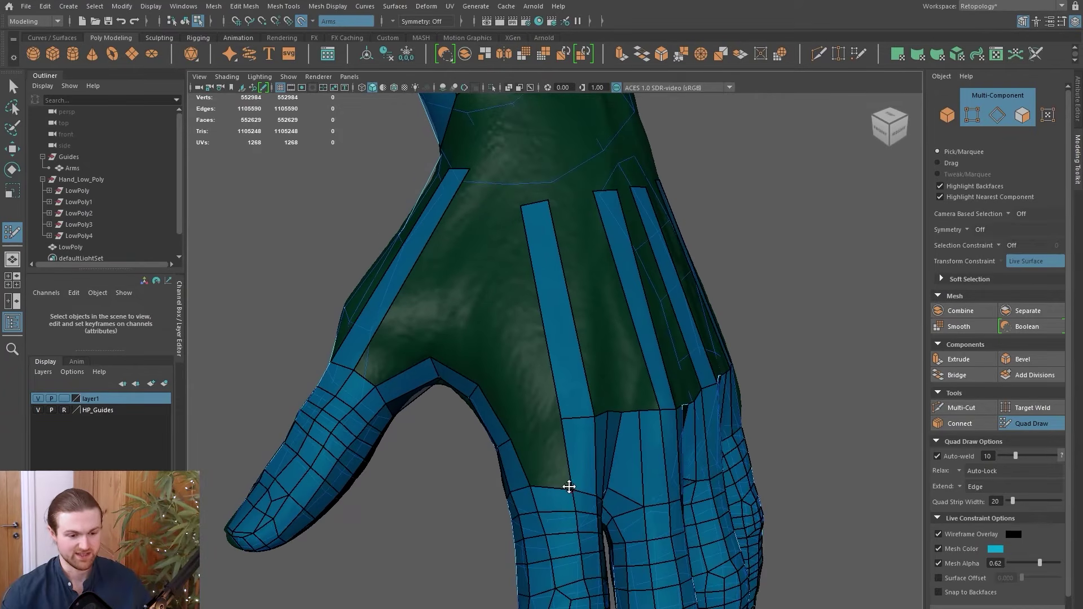
shift+click(533, 463)
alt+drag(515, 447, 542, 423)
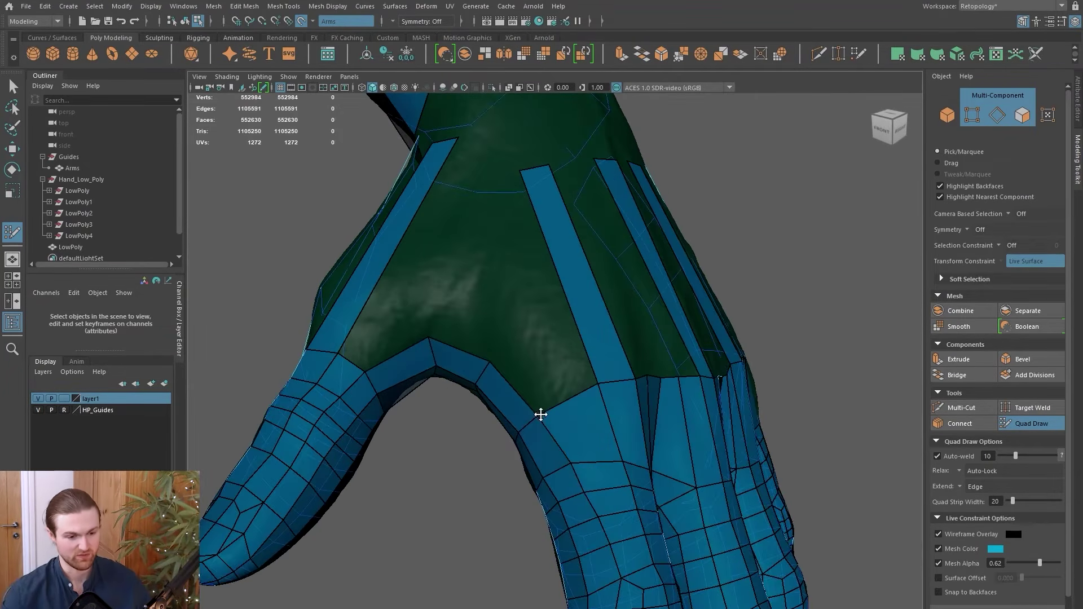
ctrl+drag(598, 385, 479, 232)
ctrl+drag(545, 407, 546, 409)
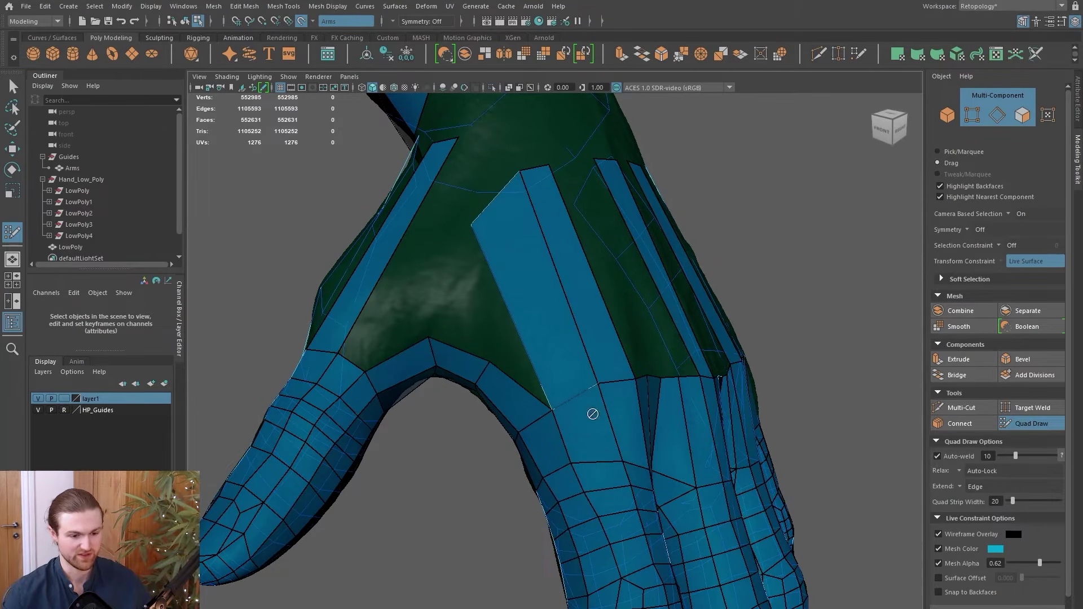
shift+click(636, 443)
Continue the band of quads around the palm side, closing the gaps above the finger bases.
alt+drag(636, 442, 527, 406)
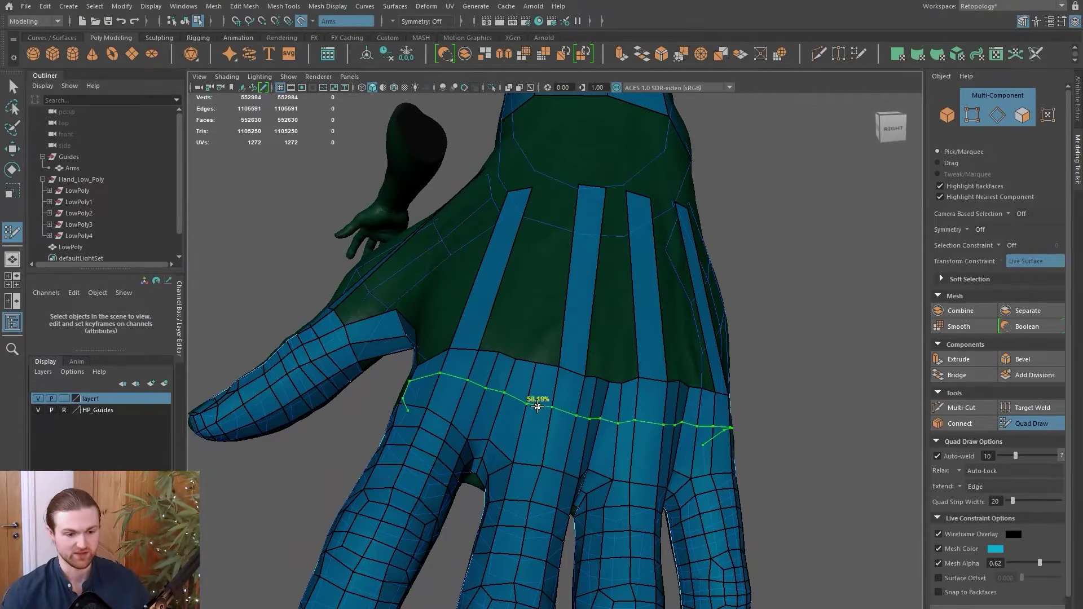
ctrl+click(511, 412)
alt+drag(508, 411, 471, 413)
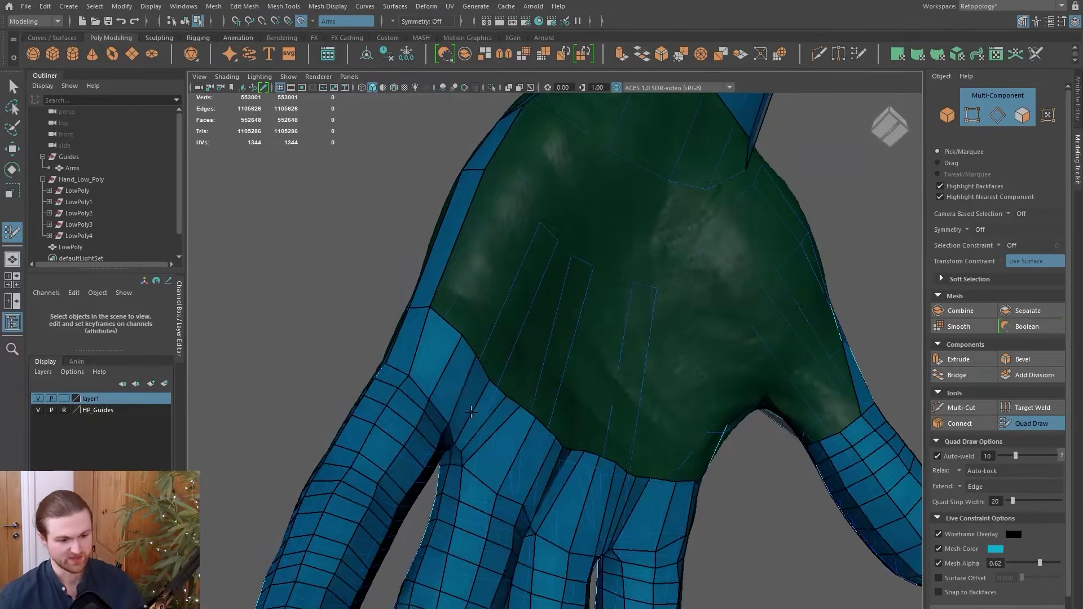
Insert two edge loops around the whole hand through the band of quads above the finger bases.
alt+drag(627, 503, 450, 449)
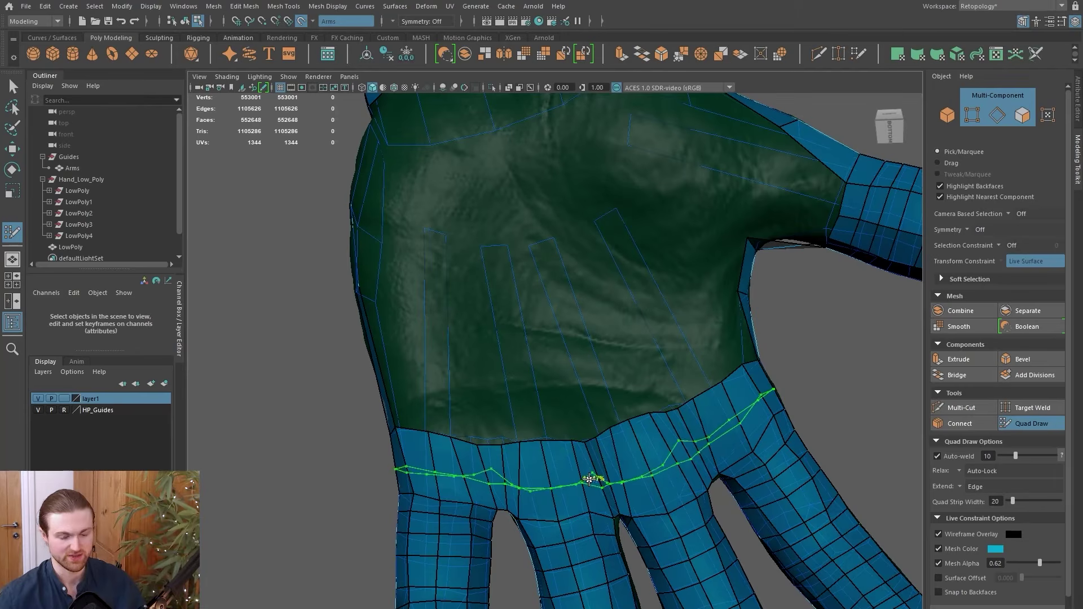
alt+drag(547, 442, 584, 386)
ctrl+click(584, 387)
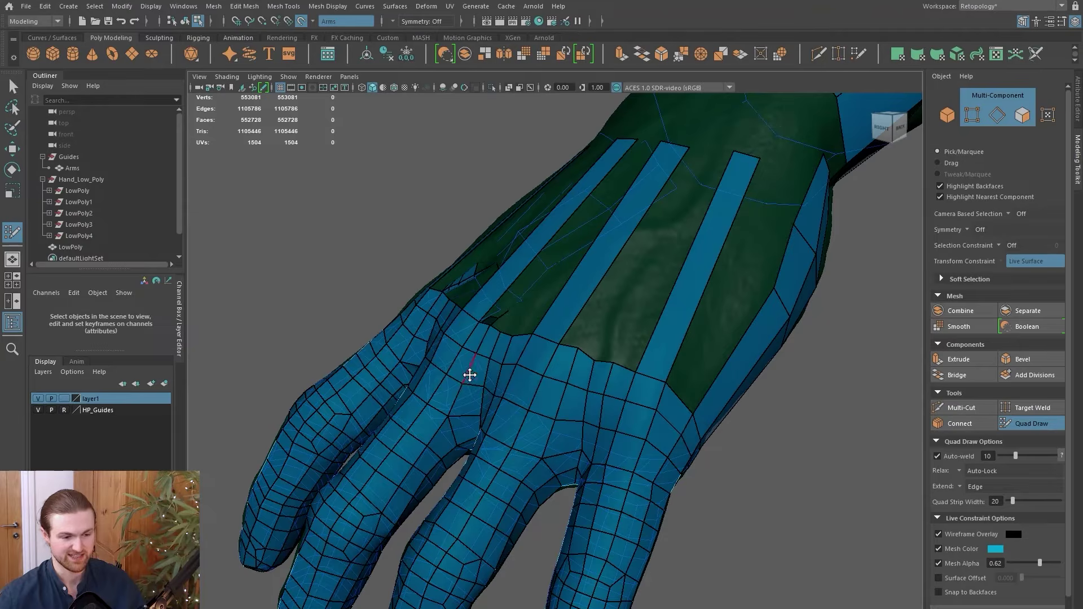
Try inserting further edge loops around the hand through the band above the finger bases.
scroll(643, 435, down, 3)
scroll(658, 450, up, 5)
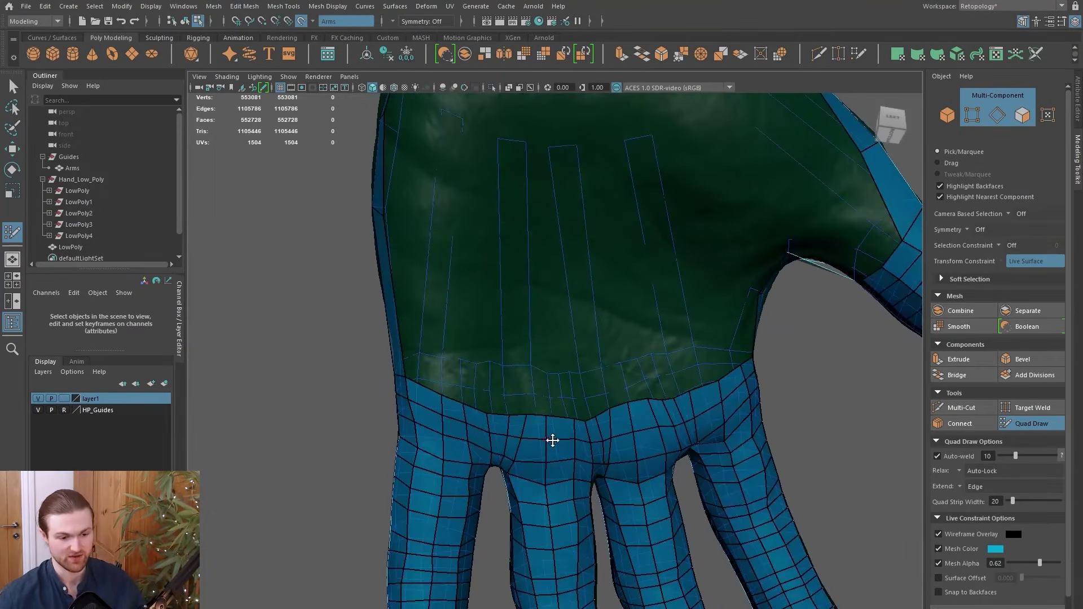
alt+drag(685, 426, 536, 371)
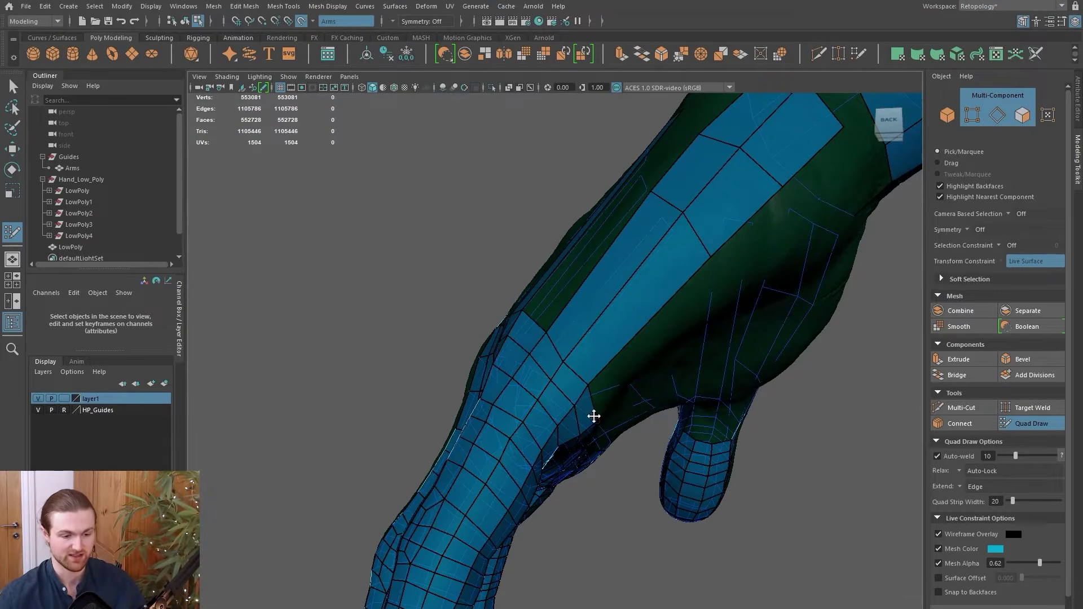
alt+drag(558, 388, 496, 354)
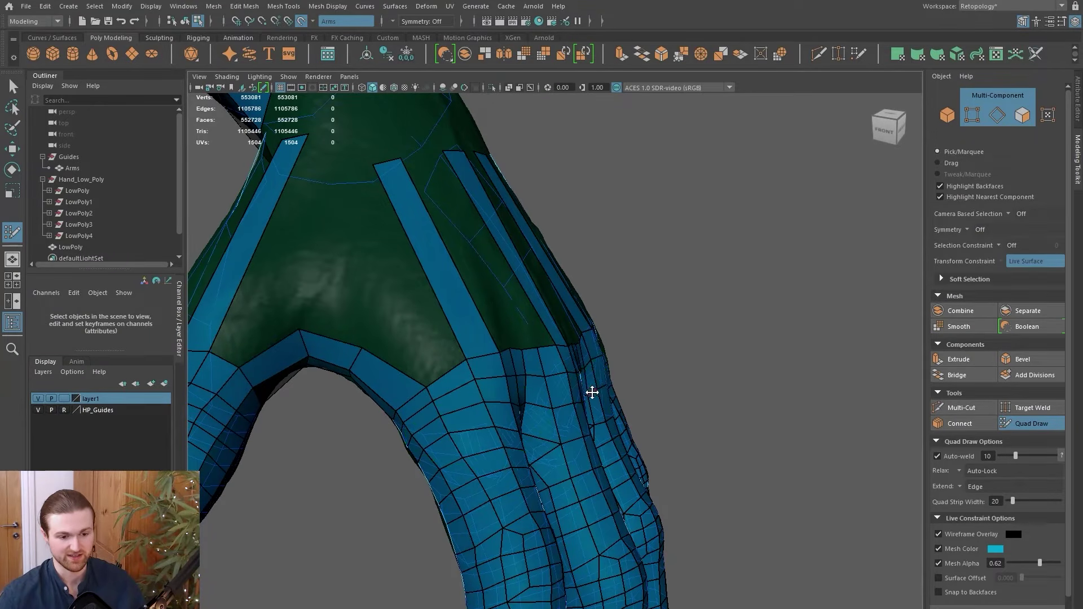
alt+drag(590, 392, 570, 361)
alt+drag(599, 412, 597, 356)
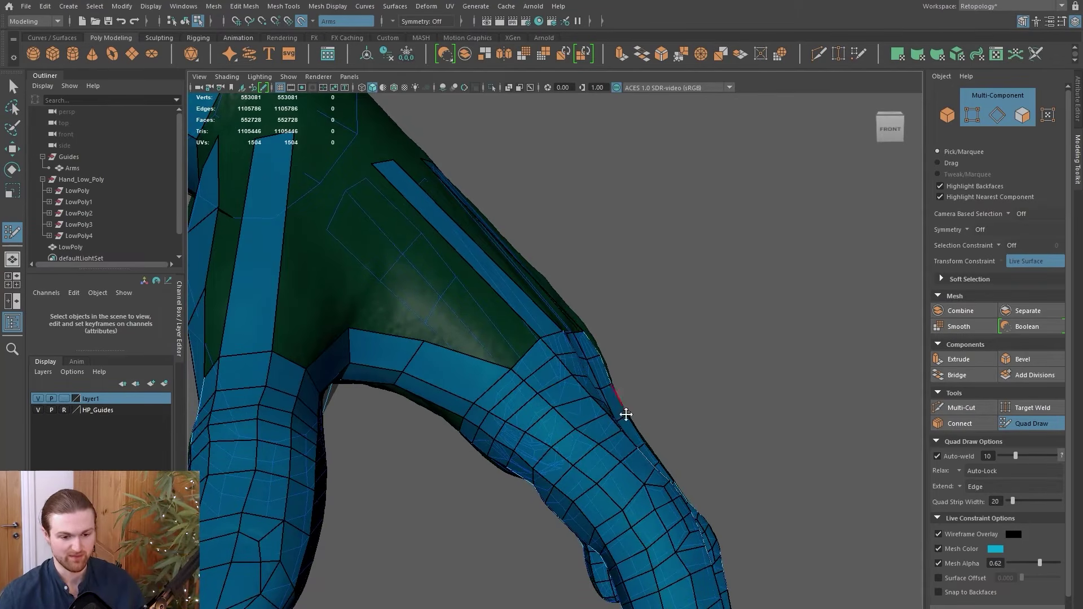
alt+drag(678, 362, 527, 506)
ctrl+click(564, 398)
ctrl+click(559, 378)
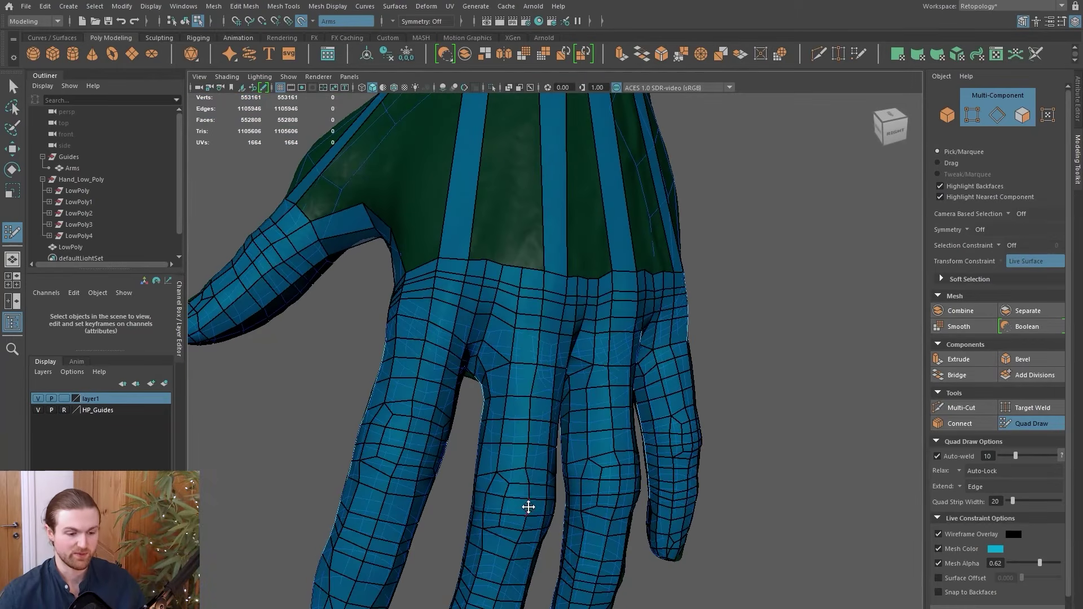
Review the density of the added loops against the finger topology and undo those extra loops.
mouse_move(551, 420)
alt+mouse_down()
mouse_move(552, 363)
mouse_move(527, 352)
alt+mouse_up()
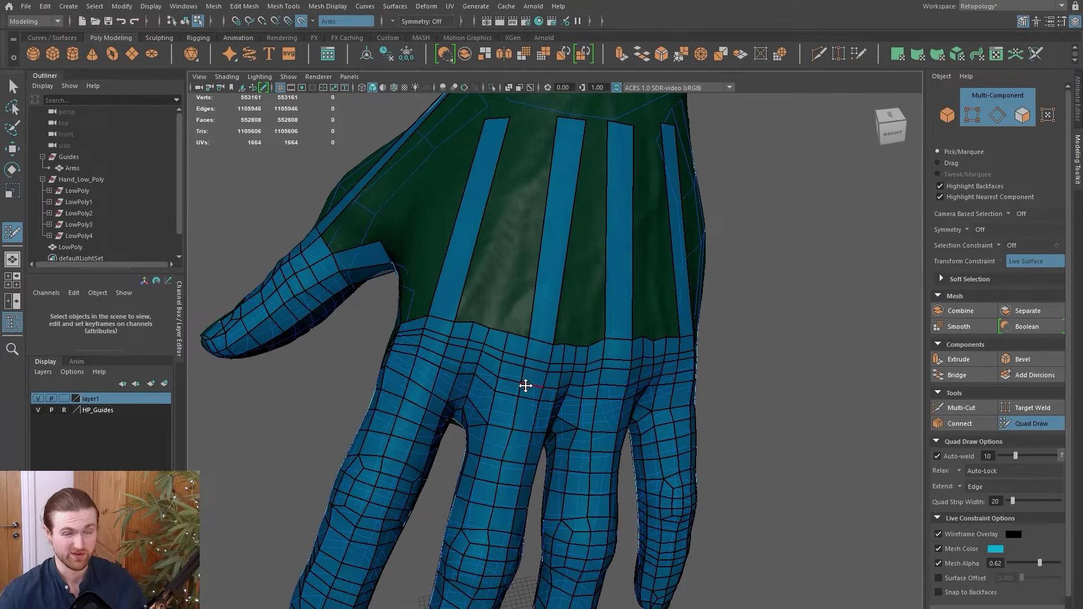
alt+drag(537, 365, 515, 479)
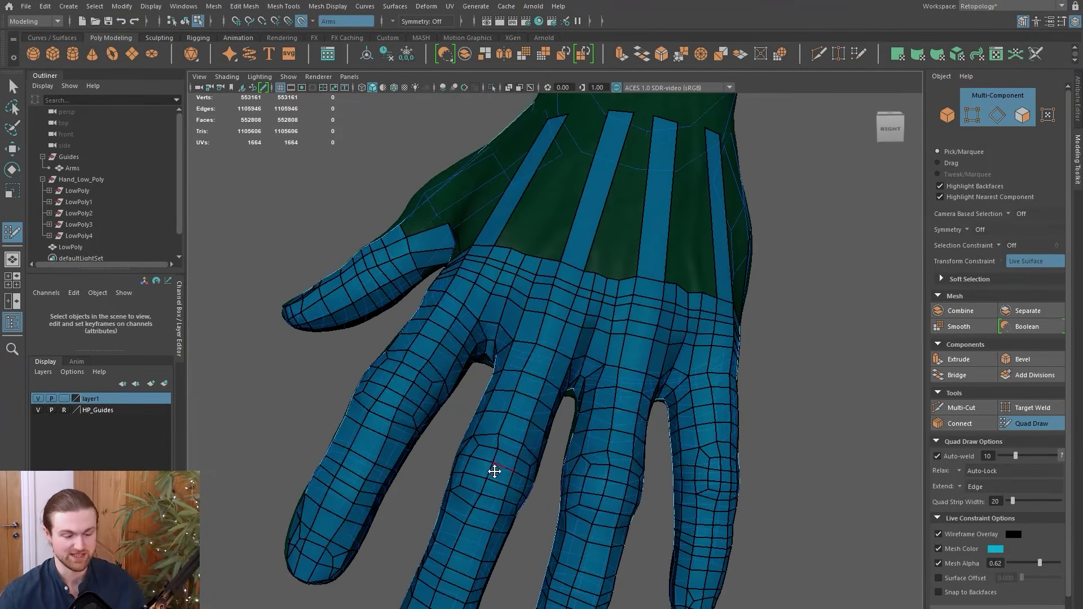
alt+drag(556, 290, 598, 401)
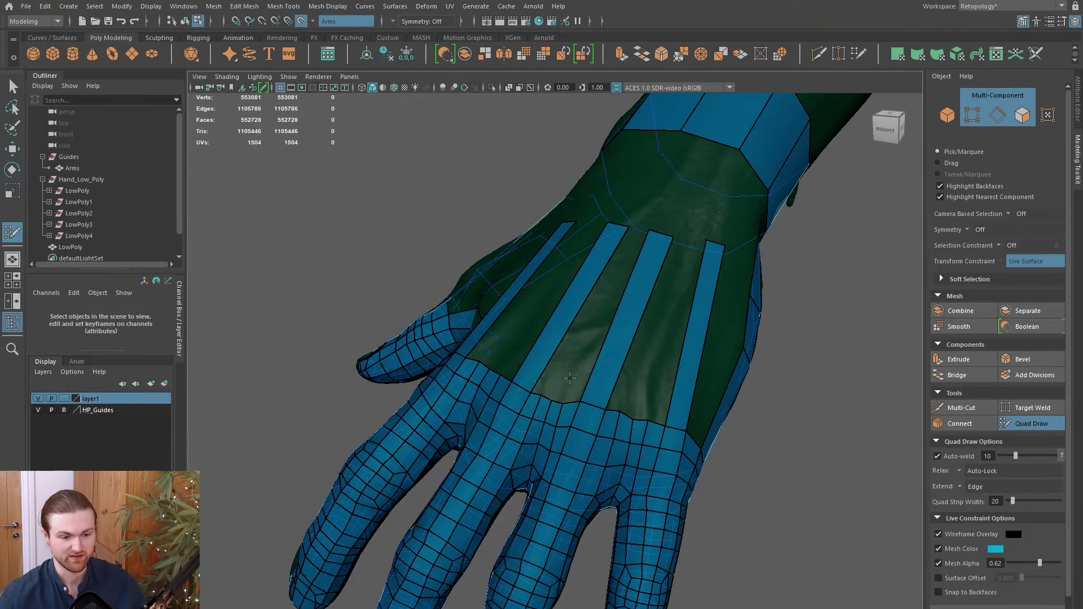
mouse_move(577, 398)
alt+mouse_down()
mouse_move(512, 438)
mouse_move(605, 389)
mouse_move(547, 438)
mouse_move(397, 412)
alt+mouse_up()
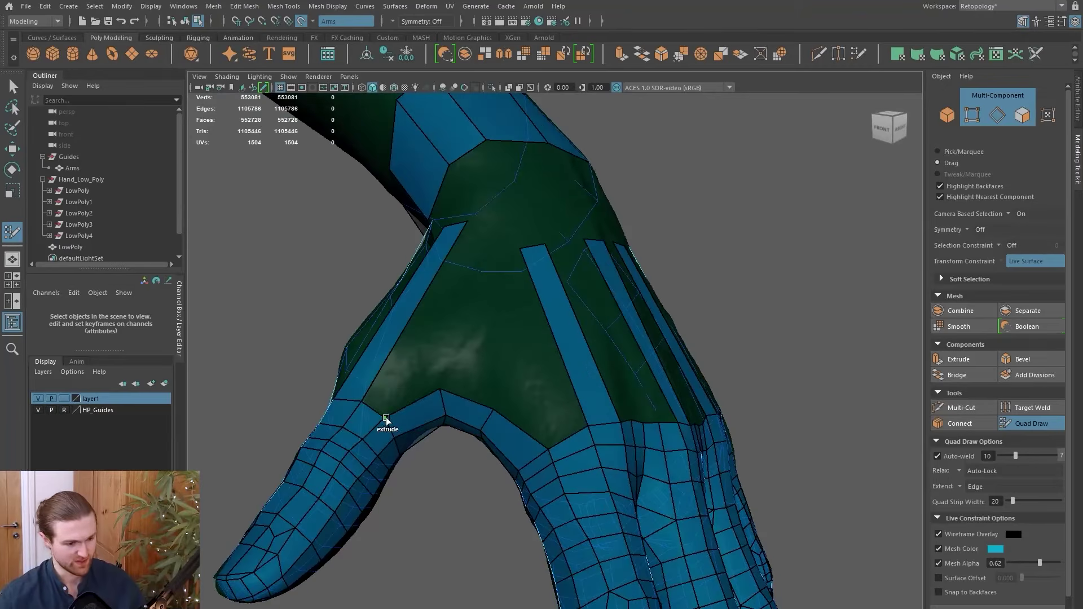
key(ctrl+z)
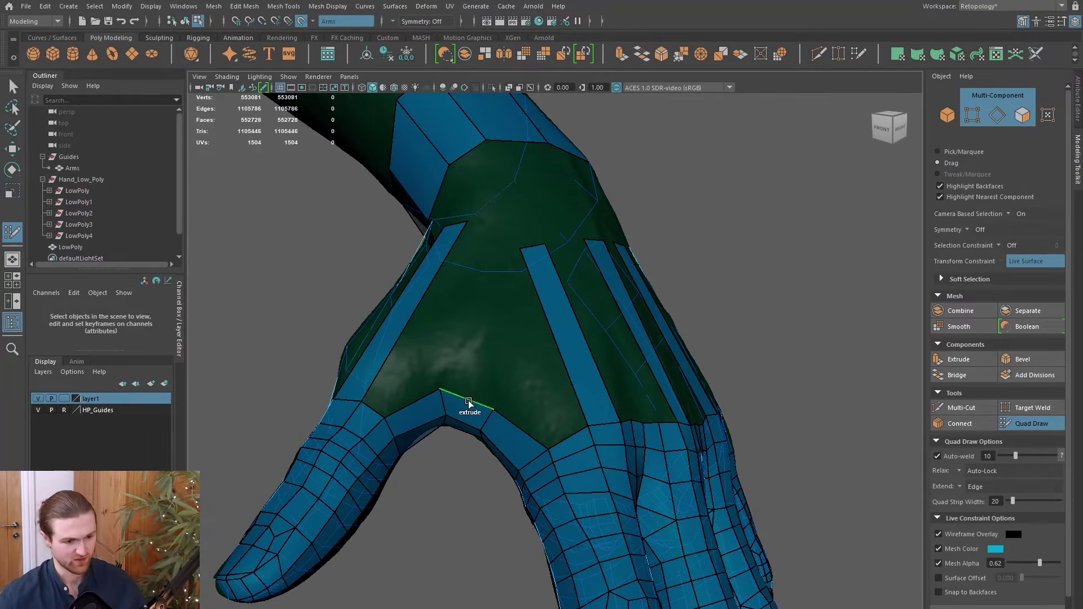
Extrude the webbing edges between thumb and index finger toward the wrist, and add crosswise edges to the webbing and thumb strips.
drag(494, 407, 491, 281)
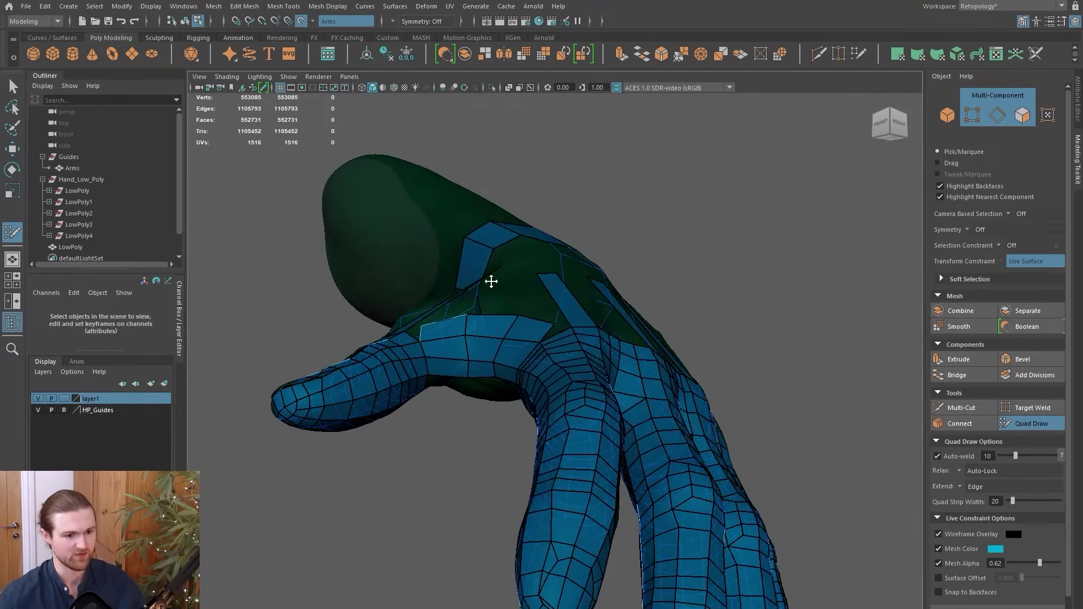
alt+drag(478, 401, 502, 447)
scroll(503, 447, up, 3)
mouse_move(564, 395)
mouse_down()
mouse_move(431, 375)
mouse_move(550, 401)
mouse_up()
scroll(490, 442, down, 3)
alt+drag(491, 443, 501, 331)
mouse_move(466, 290)
alt+mouse_down()
mouse_move(532, 370)
mouse_move(476, 440)
alt+mouse_up()
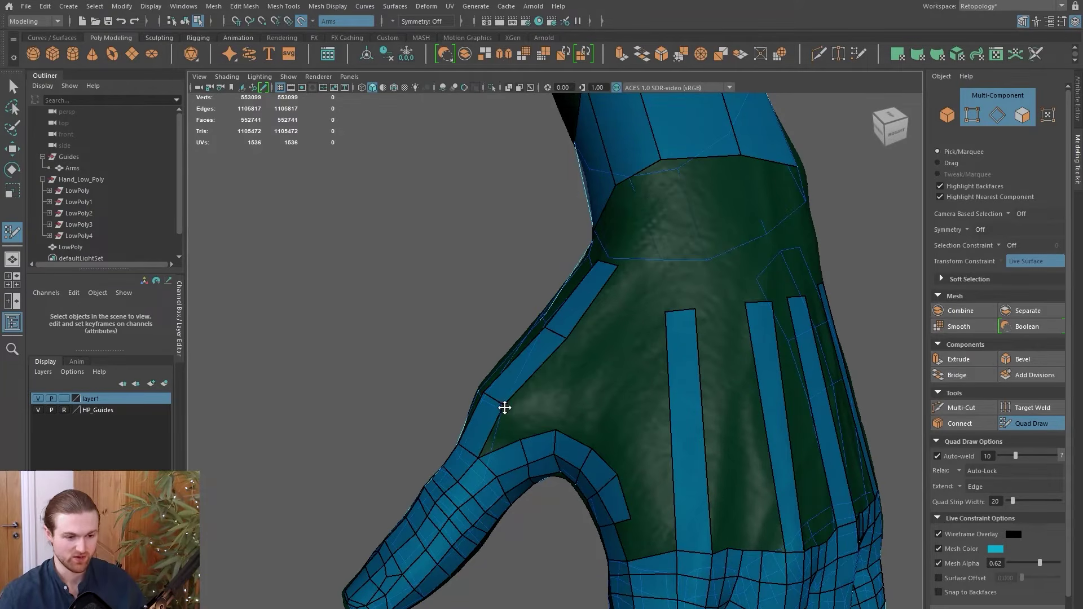
alt+drag(527, 443, 520, 387)
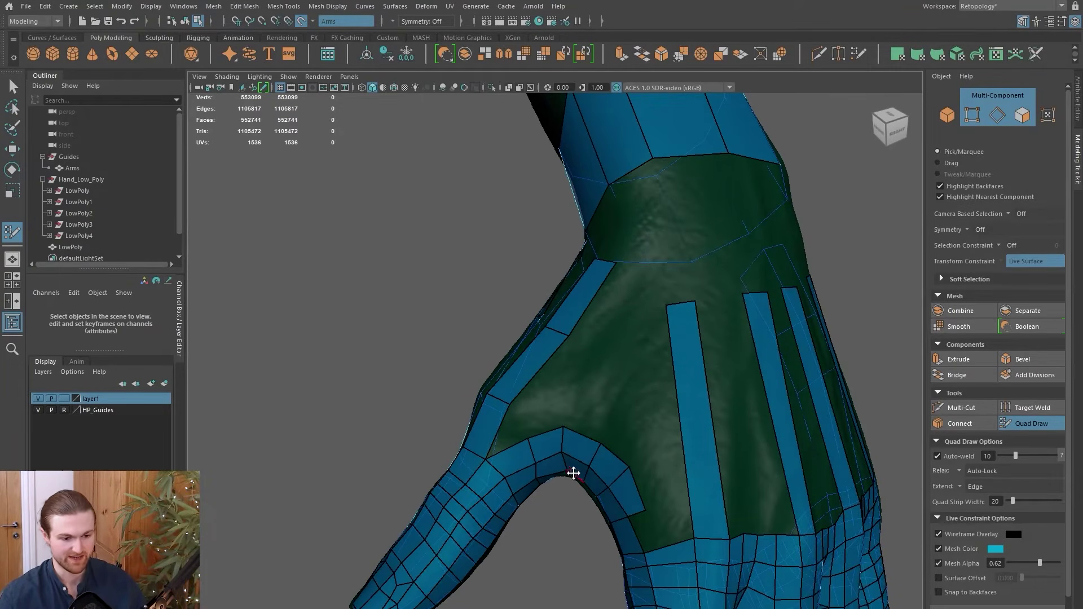
Weld the thumb webbing strip's corner to the thumb strip and extrude a quad from that corner toward the wrist.
mouse_move(542, 424)
mouse_down()
mouse_move(532, 391)
mouse_move(551, 392)
mouse_move(496, 406)
mouse_up()
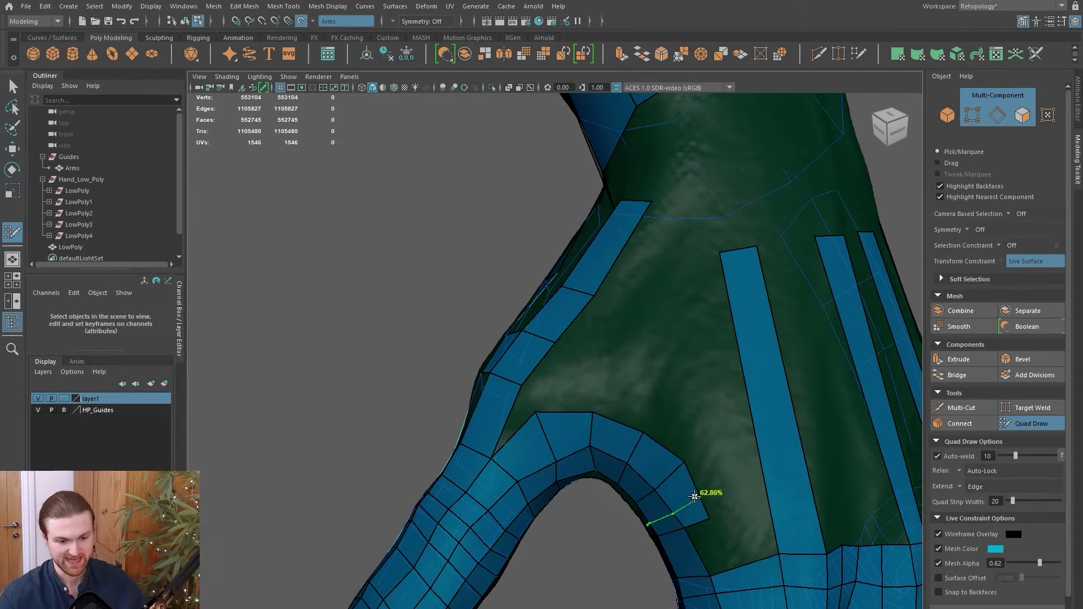
mouse_move(536, 416)
alt+mouse_down()
mouse_move(583, 400)
mouse_move(565, 408)
mouse_move(534, 387)
alt+mouse_up()
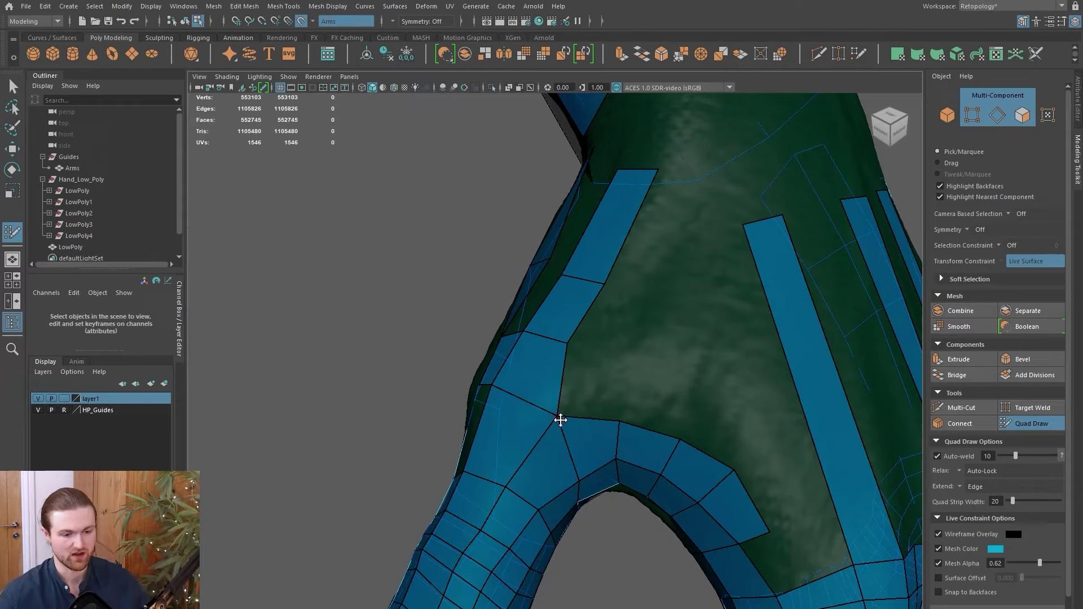
drag(557, 420, 631, 352)
alt+middle_drag(631, 352, 569, 447)
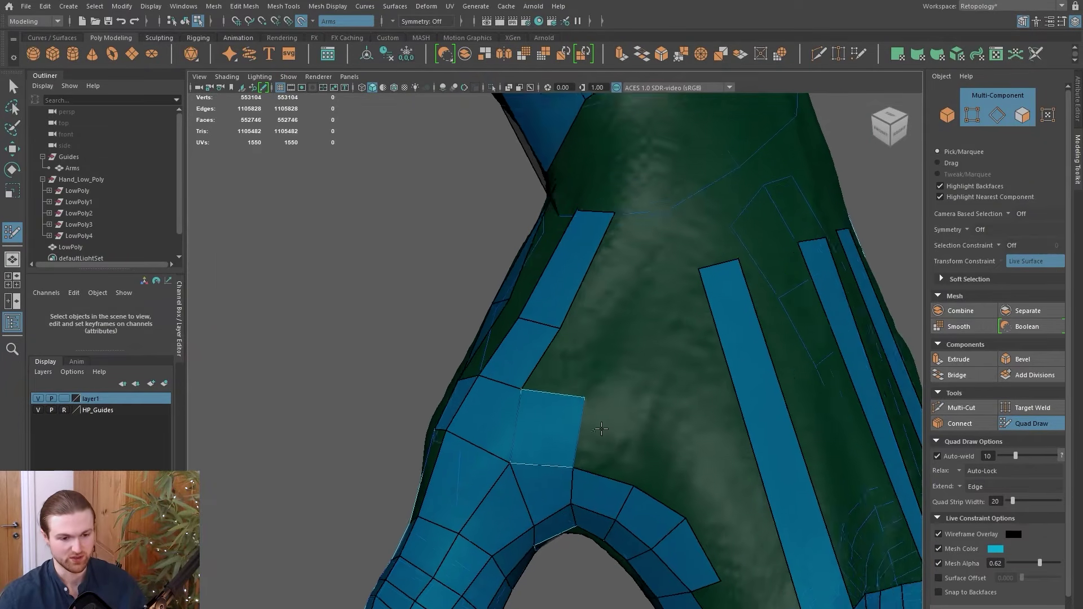
alt+drag(596, 318, 539, 370)
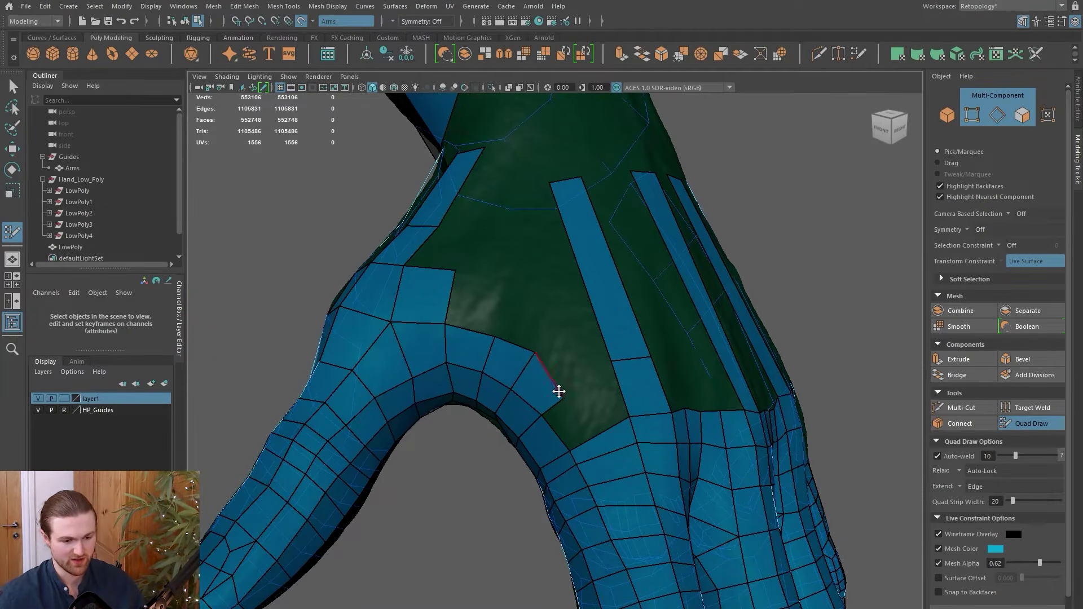
Bridge the end of the webbing strip to the index finger base with a quad and add a crosswise edge to the index strip.
drag(399, 369, 593, 446)
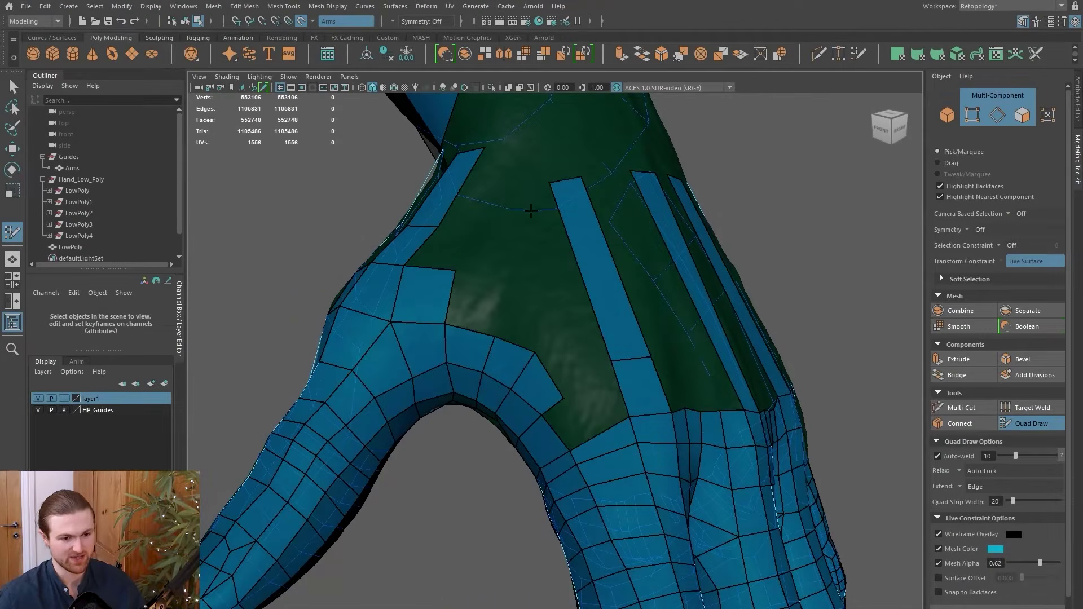
mouse_move(598, 396)
alt+mouse_down()
mouse_move(636, 466)
mouse_move(611, 404)
mouse_move(590, 443)
mouse_move(611, 412)
alt+mouse_up()
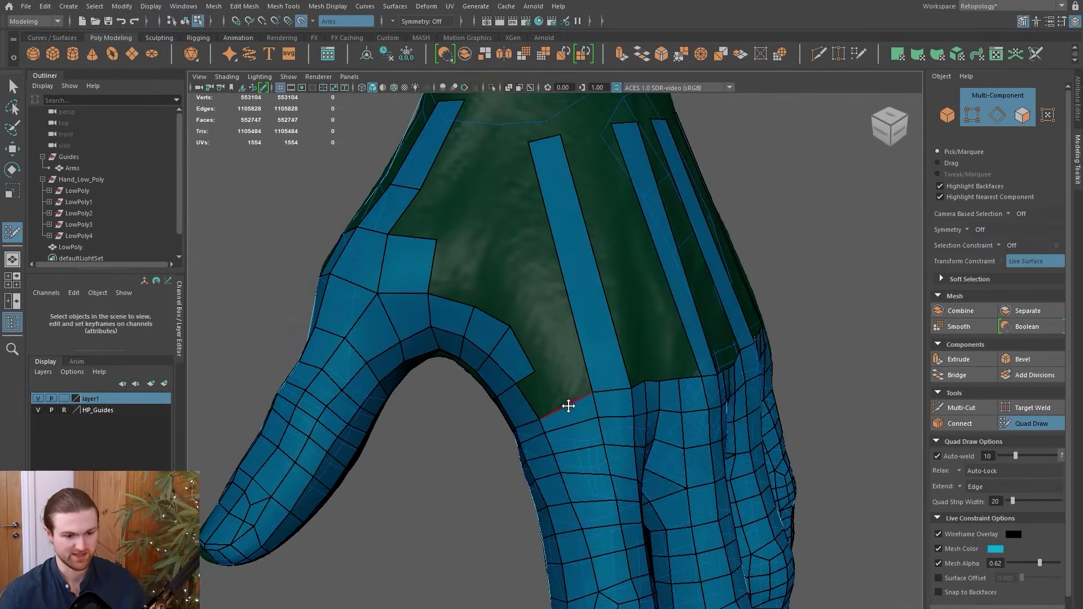
mouse_move(568, 406)
alt+mouse_down()
mouse_move(575, 421)
mouse_move(556, 239)
mouse_move(549, 421)
mouse_move(532, 407)
alt+mouse_up()
scroll(580, 430, up, 2)
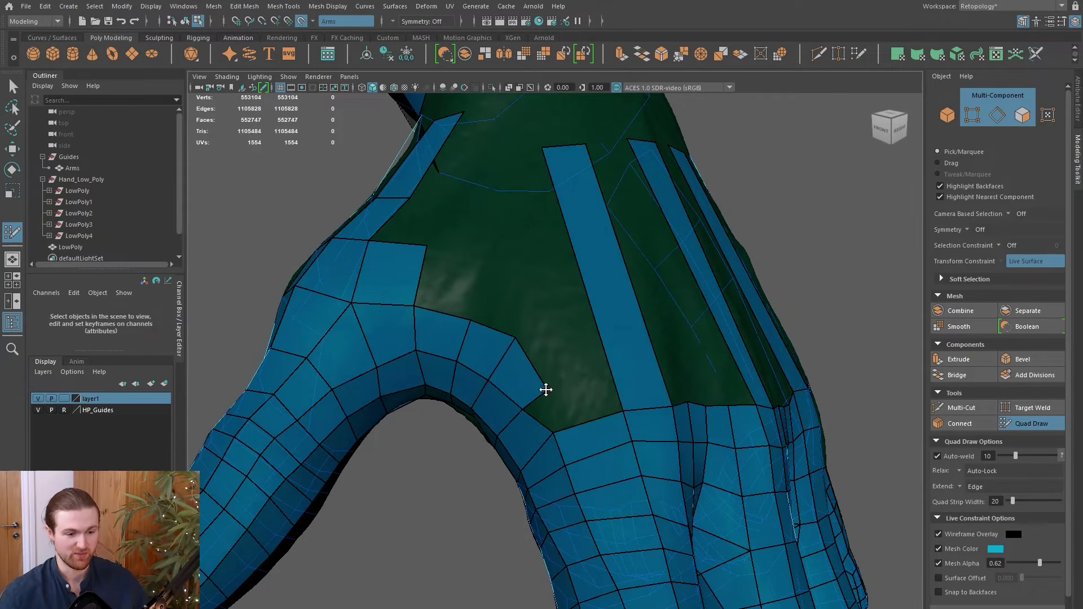
alt+drag(558, 408, 549, 417)
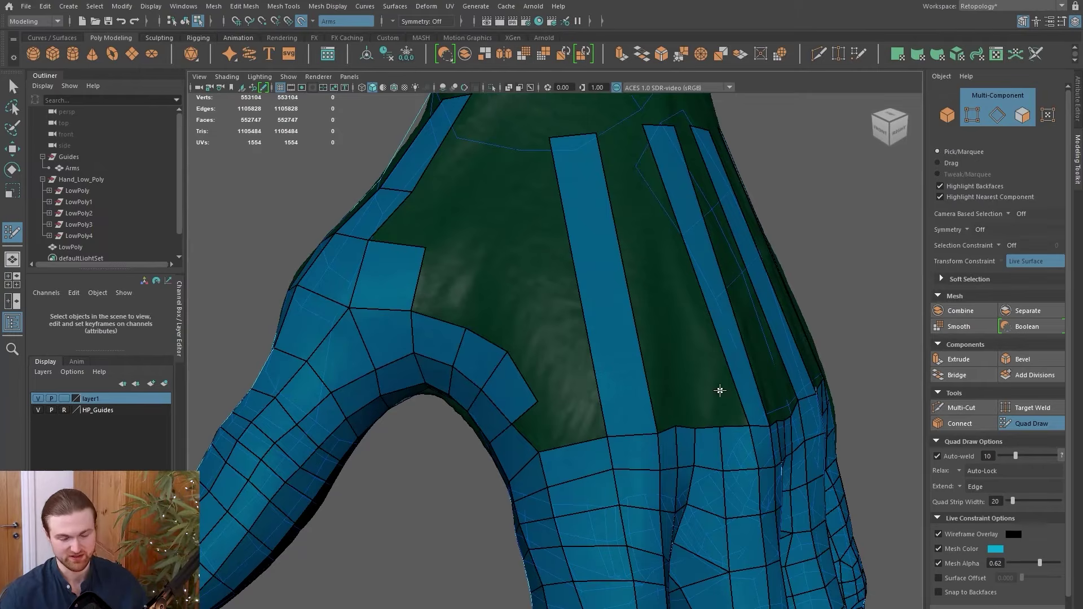
alt+drag(547, 404, 551, 401)
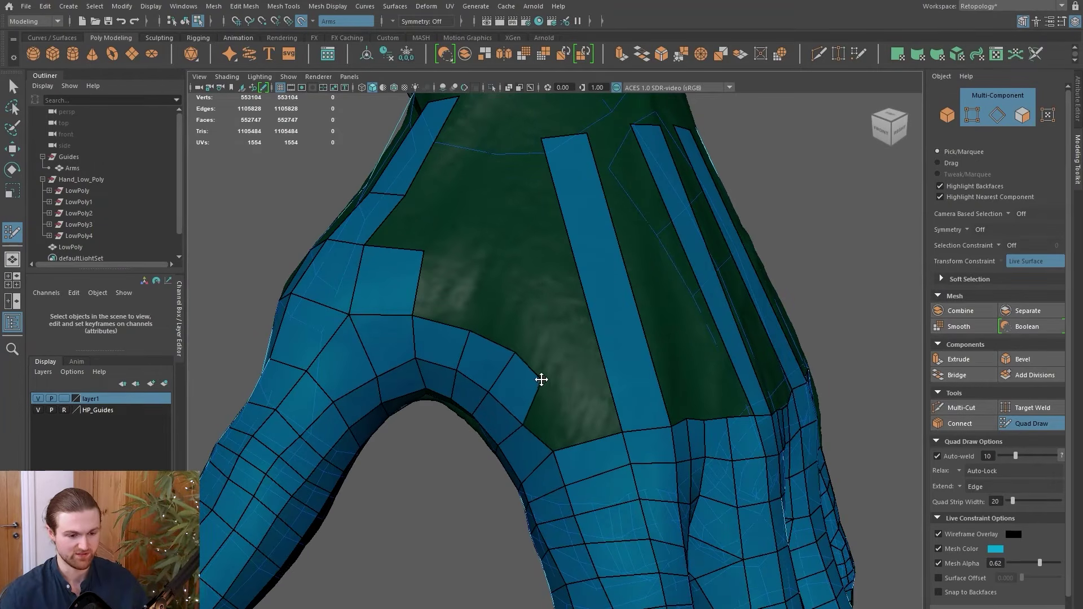
mouse_move(520, 429)
mouse_down()
mouse_move(570, 406)
mouse_move(557, 399)
mouse_up()
mouse_move(551, 450)
alt+mouse_down()
mouse_move(587, 389)
mouse_move(610, 411)
mouse_move(645, 358)
mouse_move(672, 380)
mouse_move(598, 416)
mouse_move(551, 406)
alt+mouse_up()
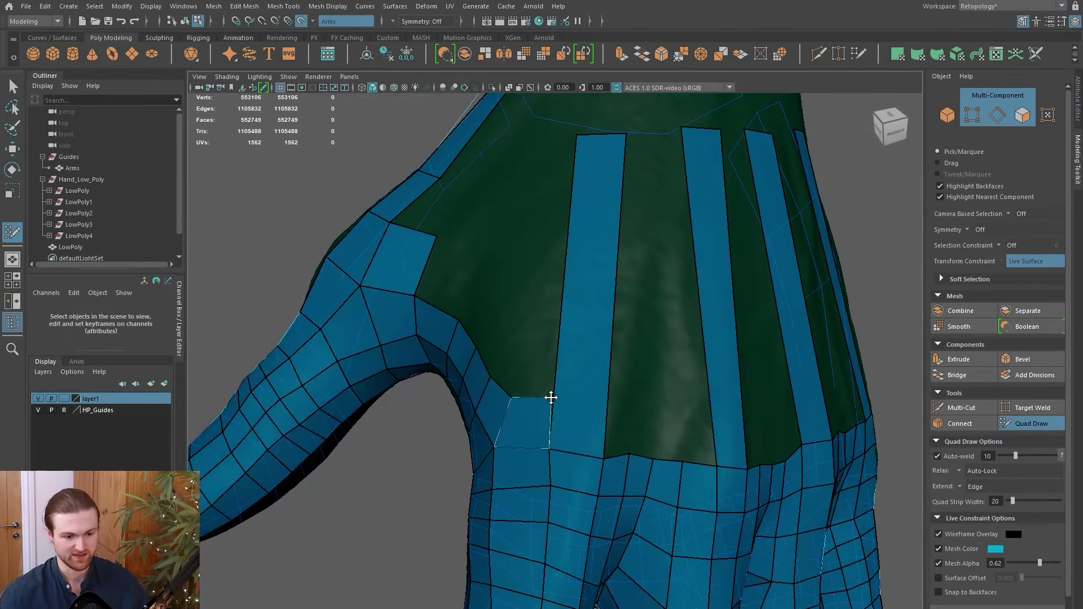
mouse_move(575, 445)
alt+mouse_down()
mouse_move(515, 412)
mouse_move(541, 408)
alt+mouse_up()
ctrl+click(527, 407)
alt+drag(541, 408, 391, 418)
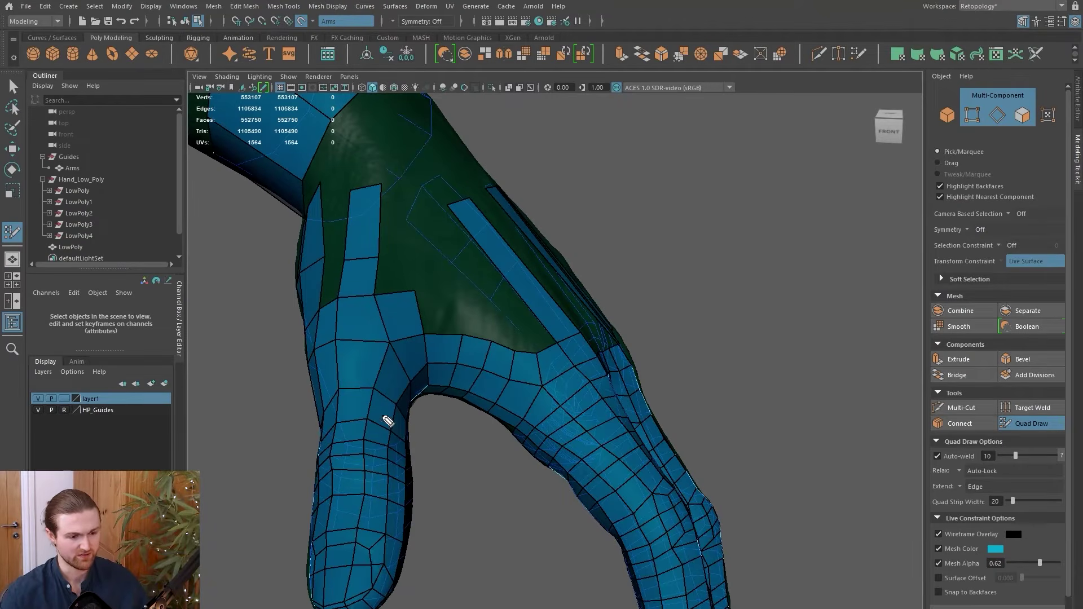
drag(404, 372, 523, 369)
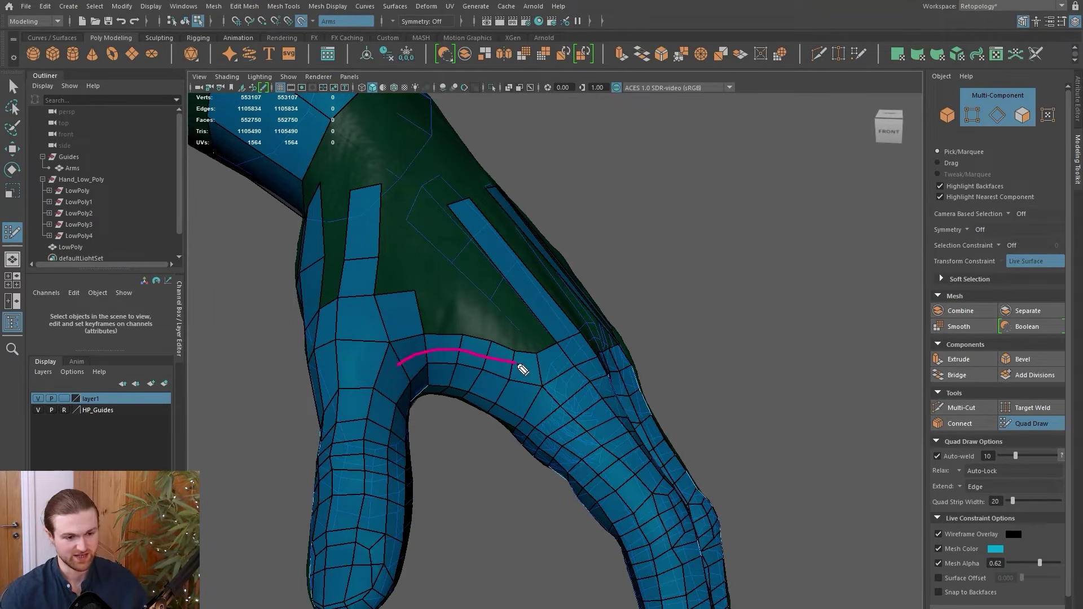
mouse_move(612, 335)
mouse_down()
mouse_move(654, 305)
mouse_move(559, 377)
mouse_move(552, 367)
mouse_move(651, 445)
mouse_move(655, 417)
mouse_up()
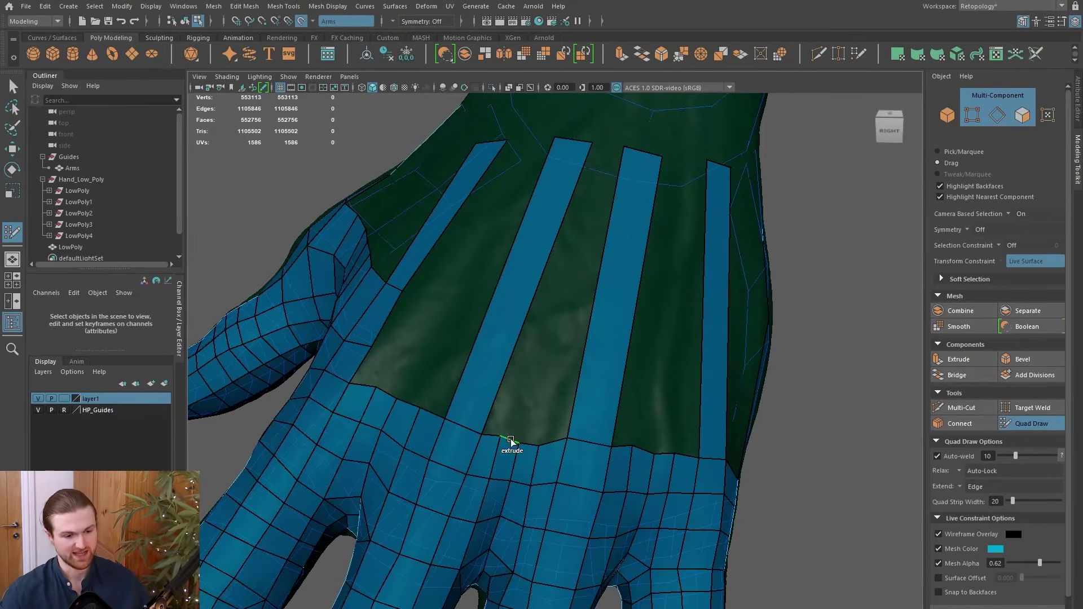
Extrude the knuckle edges between the finger strips on the back of the hand and collapse them into pointed triangles.
drag(511, 440, 550, 412)
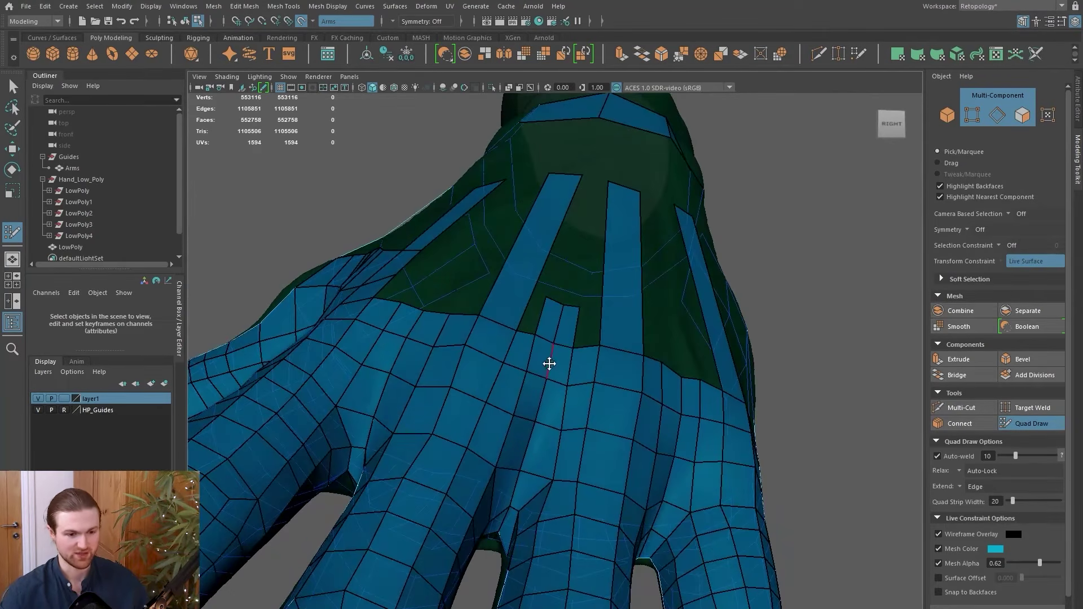
mouse_move(556, 314)
alt+mouse_down()
mouse_move(539, 395)
mouse_move(532, 380)
mouse_move(545, 384)
mouse_move(558, 318)
mouse_move(510, 365)
mouse_move(530, 412)
alt+mouse_up()
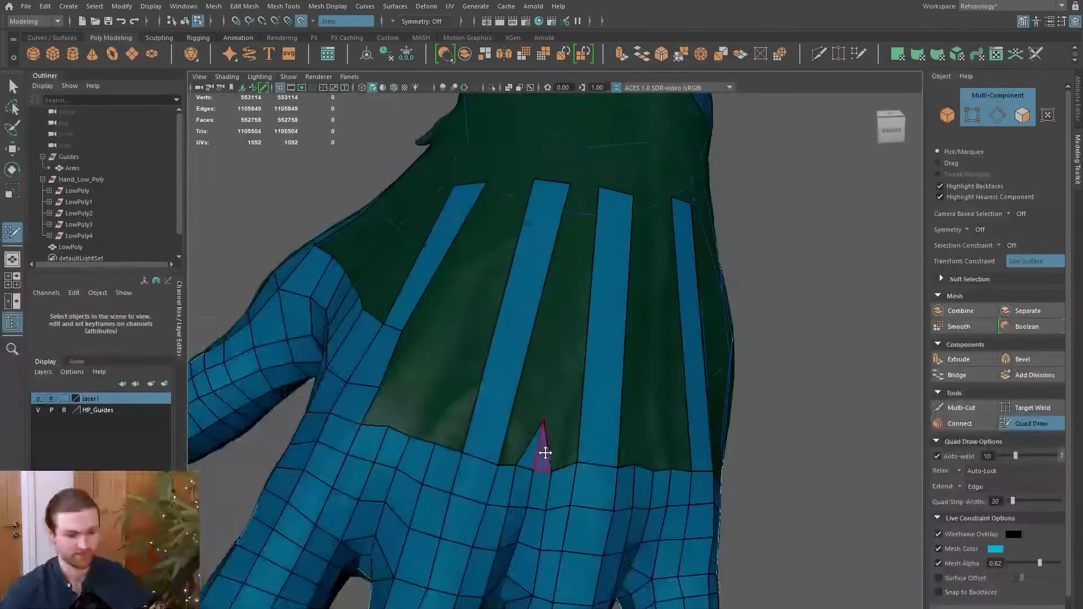
mouse_move(400, 436)
mouse_down()
mouse_move(426, 384)
mouse_move(413, 436)
mouse_up()
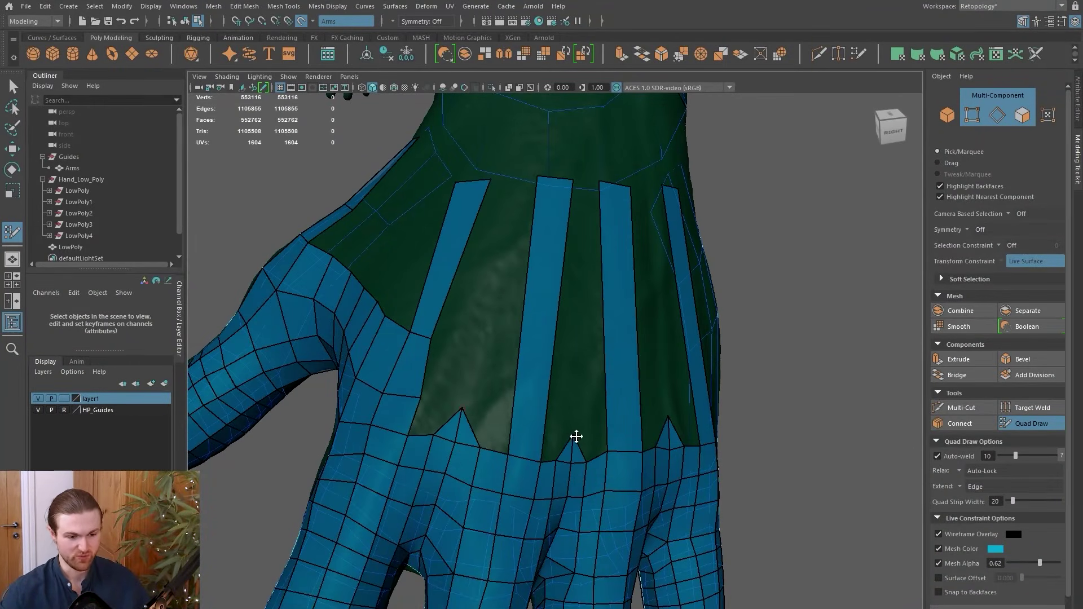
alt+drag(575, 432, 636, 434)
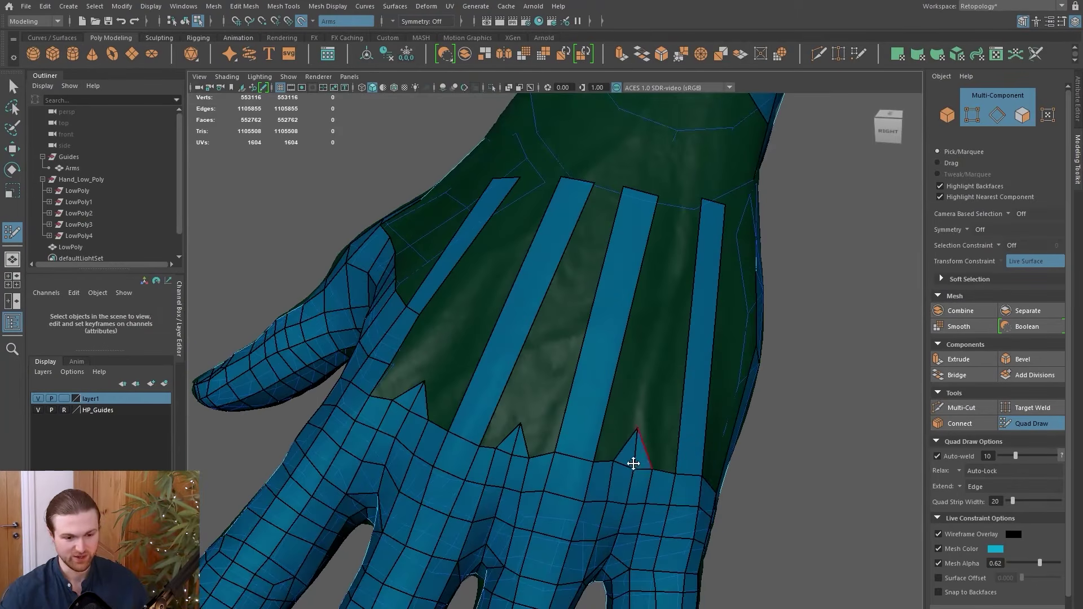
alt+drag(565, 491, 588, 493)
Add crosswise edges to the finger strips and fill quads beside the triangles to close the row behind the knuckles.
shift+click(449, 450)
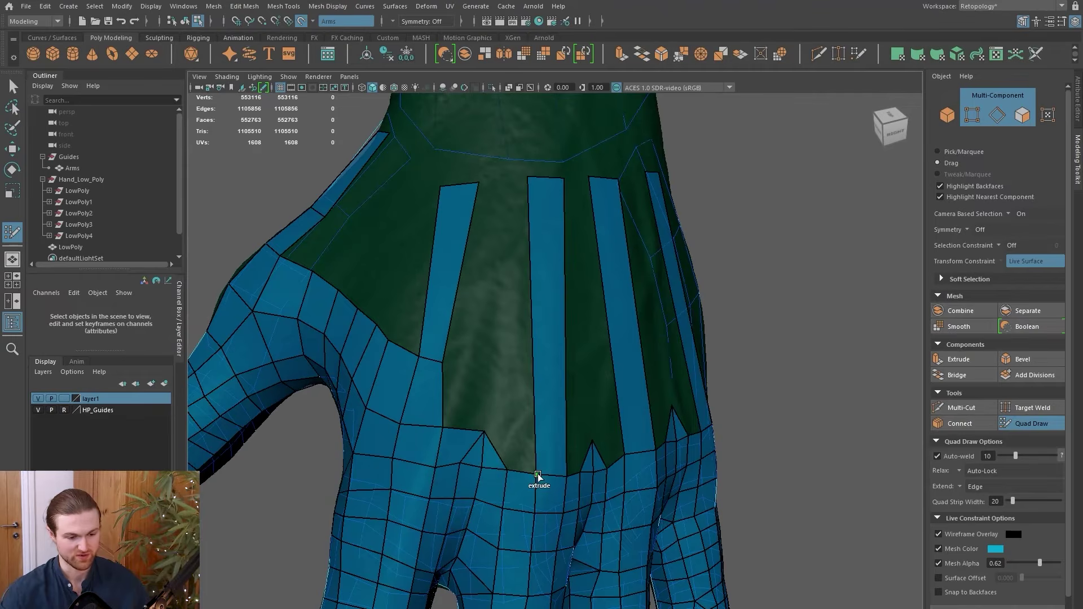
alt+drag(539, 477, 443, 415)
ctrl+click(436, 407)
ctrl+click(541, 424)
ctrl+click(659, 434)
shift+click(394, 417)
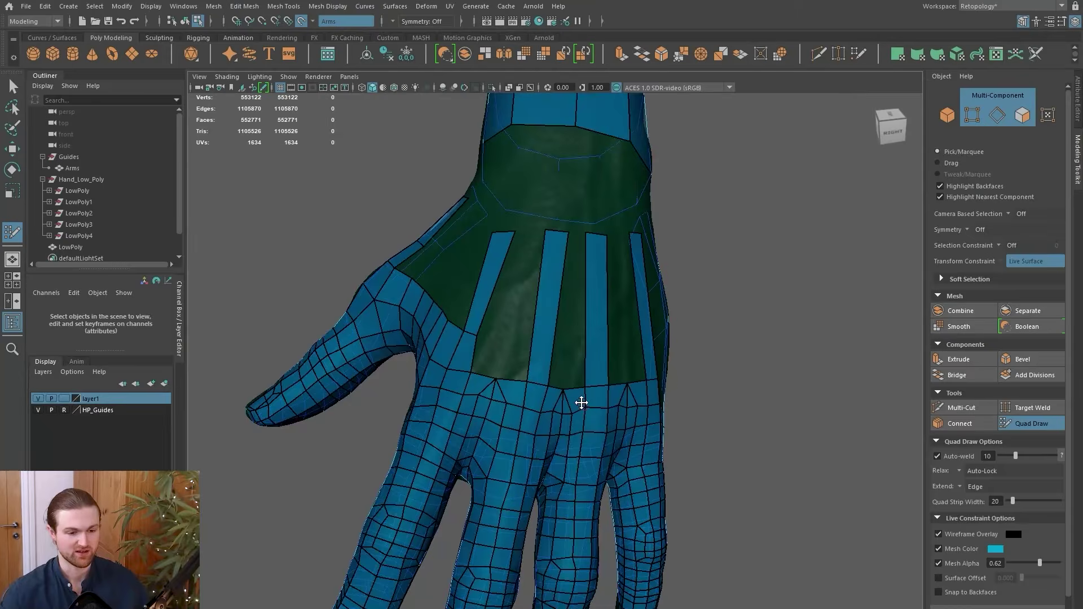
Examine the edge flow across the knuckles, thumb webbing and finger strips from several angles.
alt+drag(581, 403, 505, 377)
mouse_move(608, 409)
alt+mouse_down()
mouse_move(617, 491)
mouse_move(517, 450)
mouse_move(549, 370)
alt+mouse_up()
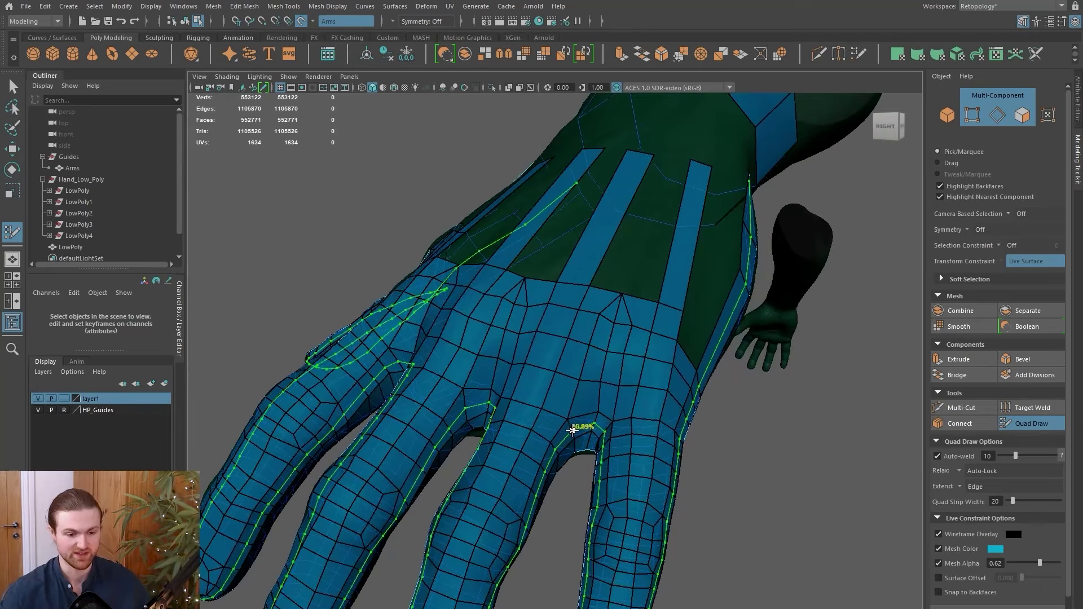
alt+drag(569, 436, 682, 472)
alt+drag(612, 481, 659, 453)
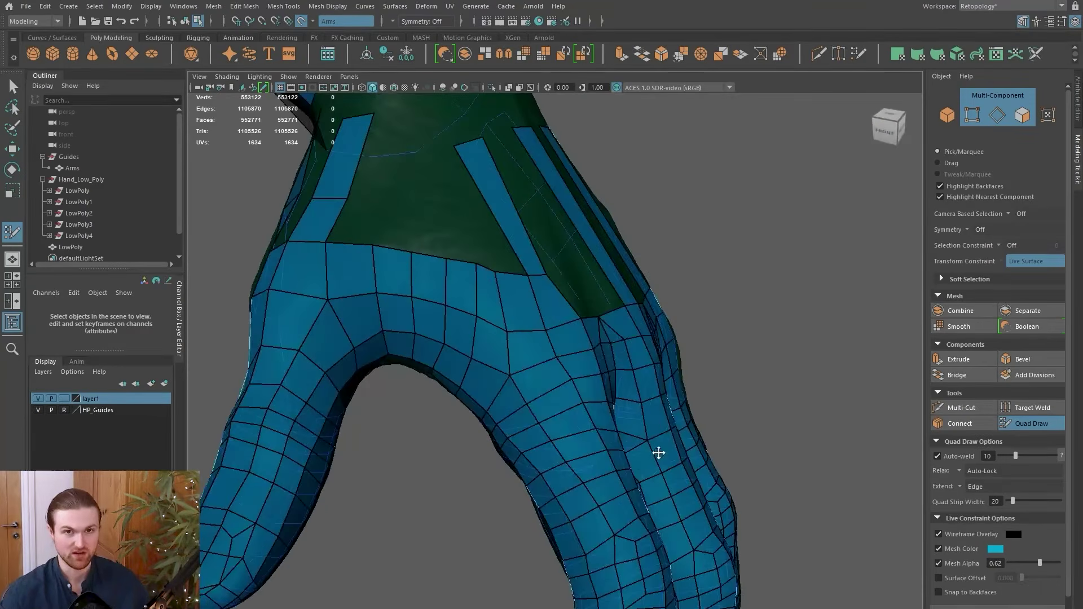
alt+drag(698, 409, 616, 427)
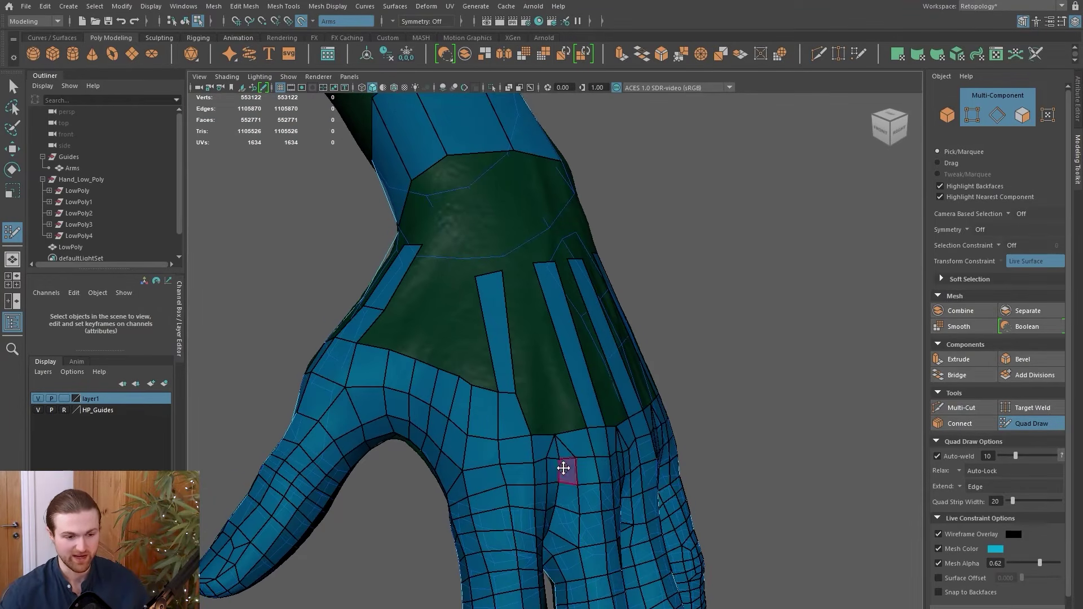
alt+drag(505, 395, 469, 391)
alt+drag(573, 423, 535, 365)
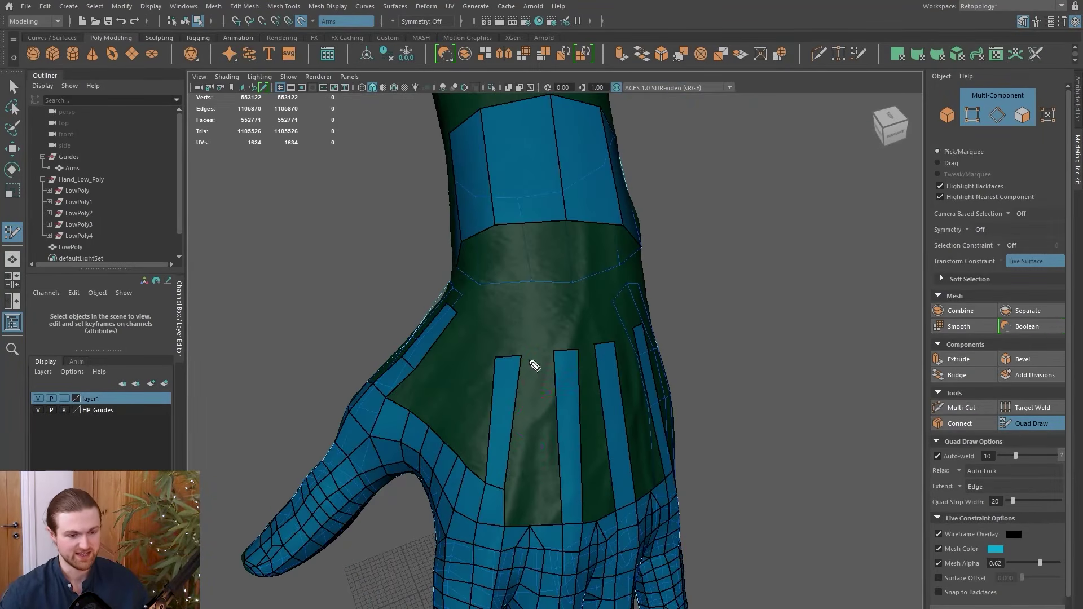
drag(546, 452, 542, 518)
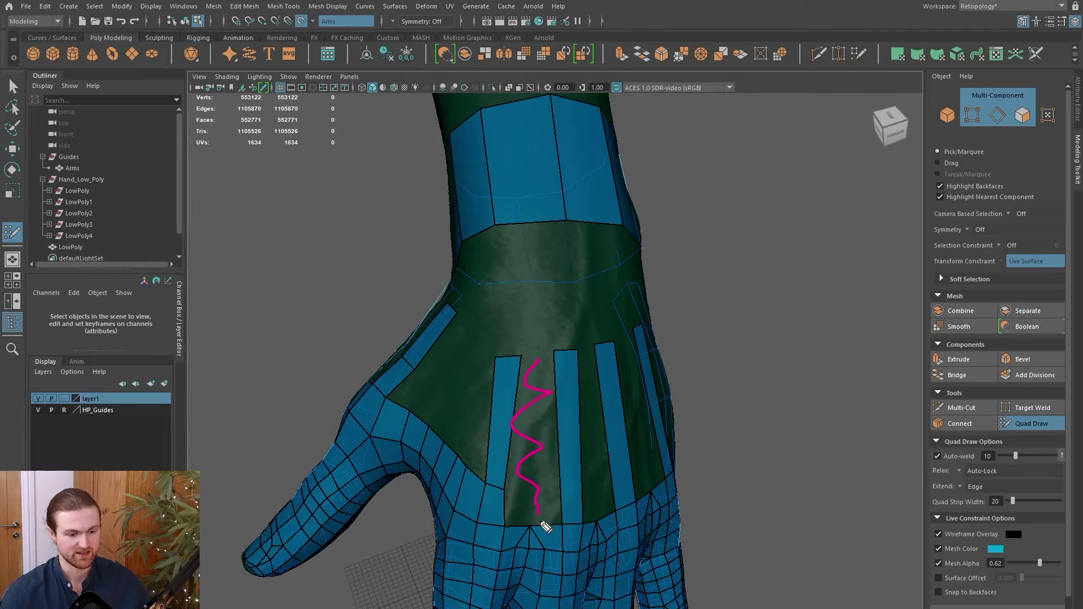
drag(543, 512, 539, 424)
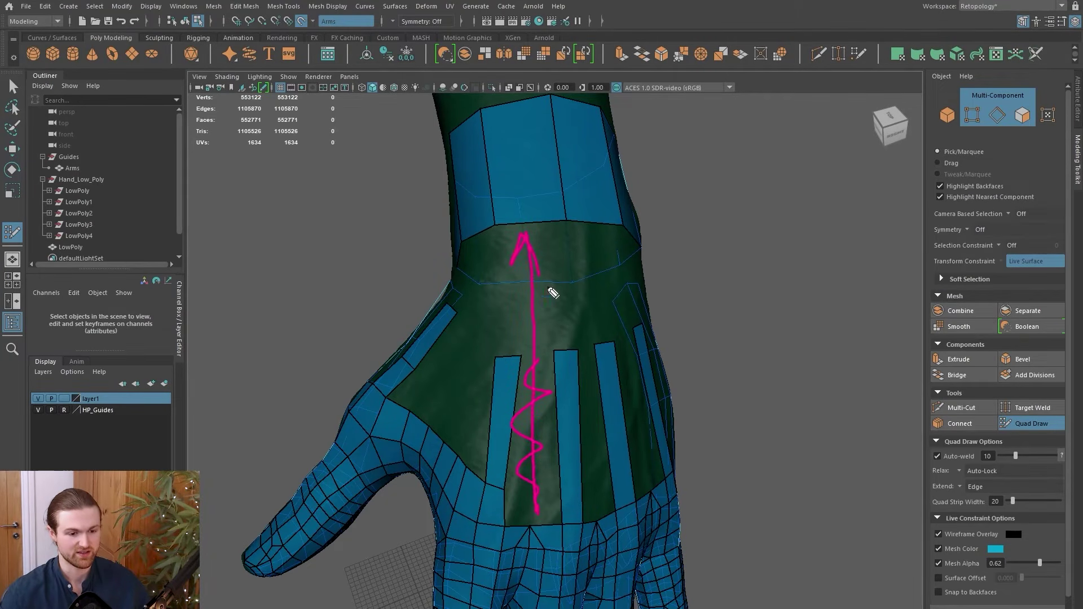
mouse_move(599, 504)
mouse_down()
mouse_move(583, 242)
mouse_move(599, 302)
mouse_up()
drag(651, 469, 623, 239)
drag(506, 323, 636, 324)
drag(514, 382, 647, 374)
drag(513, 446, 671, 428)
drag(518, 487, 602, 484)
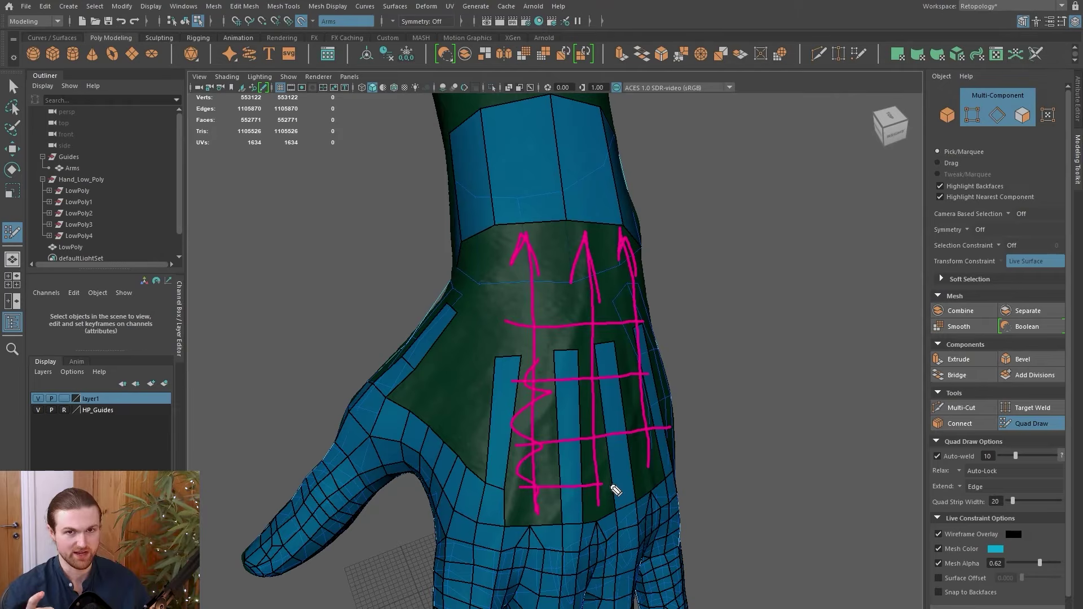
mouse_move(361, 422)
mouse_down()
mouse_move(446, 336)
mouse_move(478, 271)
mouse_up()
drag(429, 426, 498, 311)
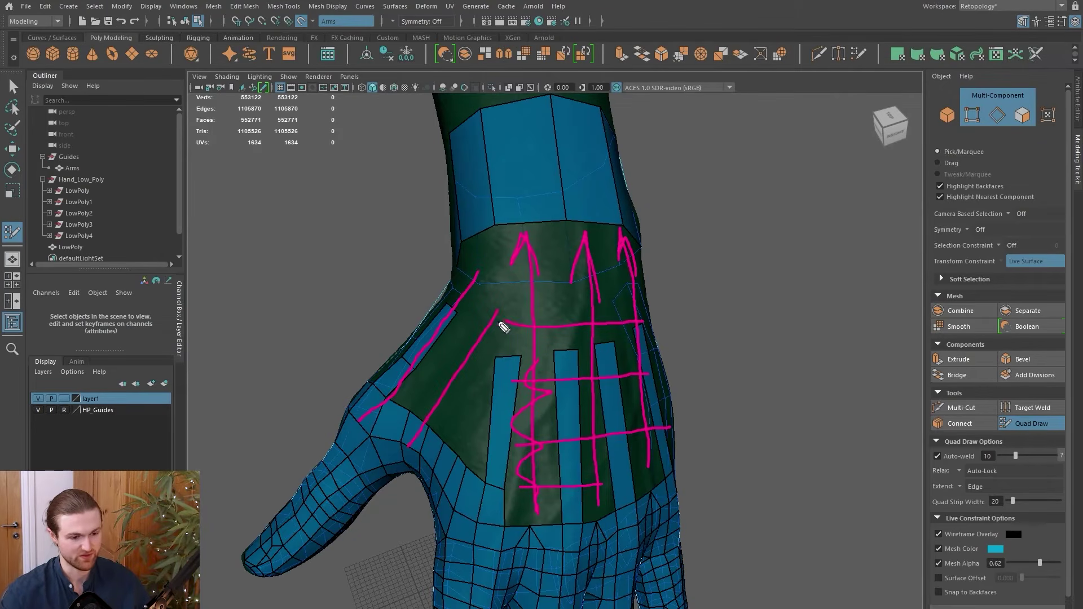
drag(446, 480, 509, 404)
drag(378, 374, 486, 462)
drag(427, 345, 502, 396)
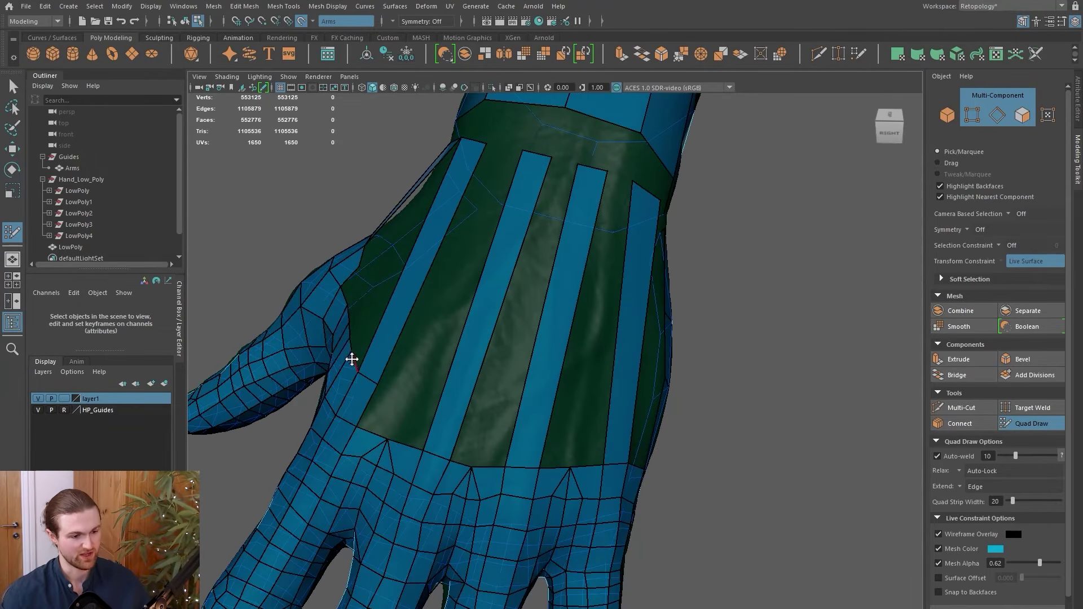
Insert crosswise edges near the knuckle end of the finger strips and fill the long gaps between the strips on the back of the hand.
ctrl+click(456, 408)
ctrl+click(533, 415)
ctrl+click(616, 418)
alt+drag(616, 419, 462, 338)
shift+click(464, 339)
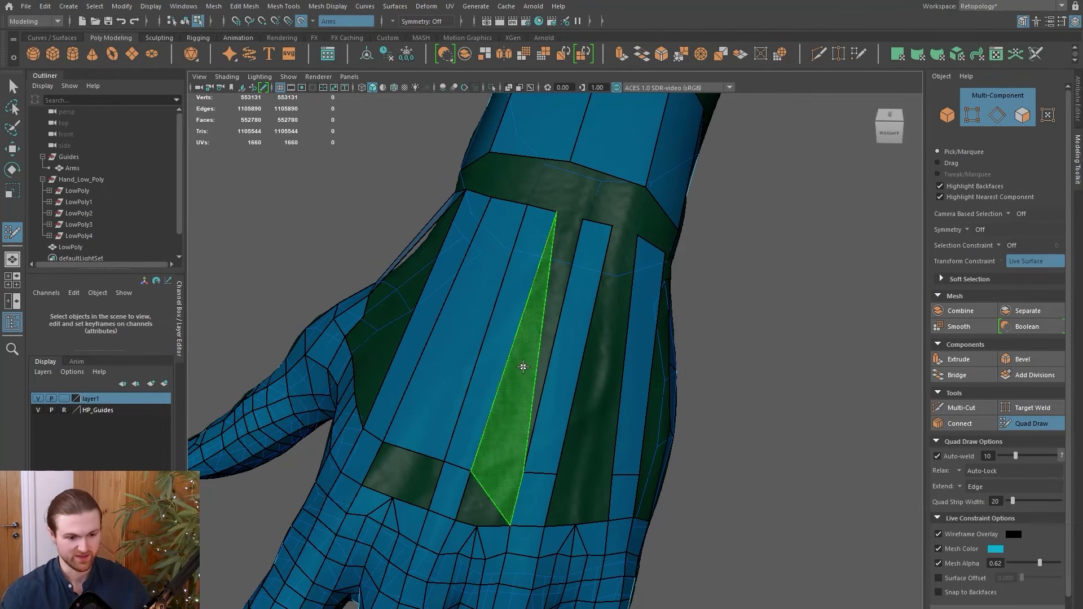
shift+click(547, 342)
alt+drag(547, 343, 466, 484)
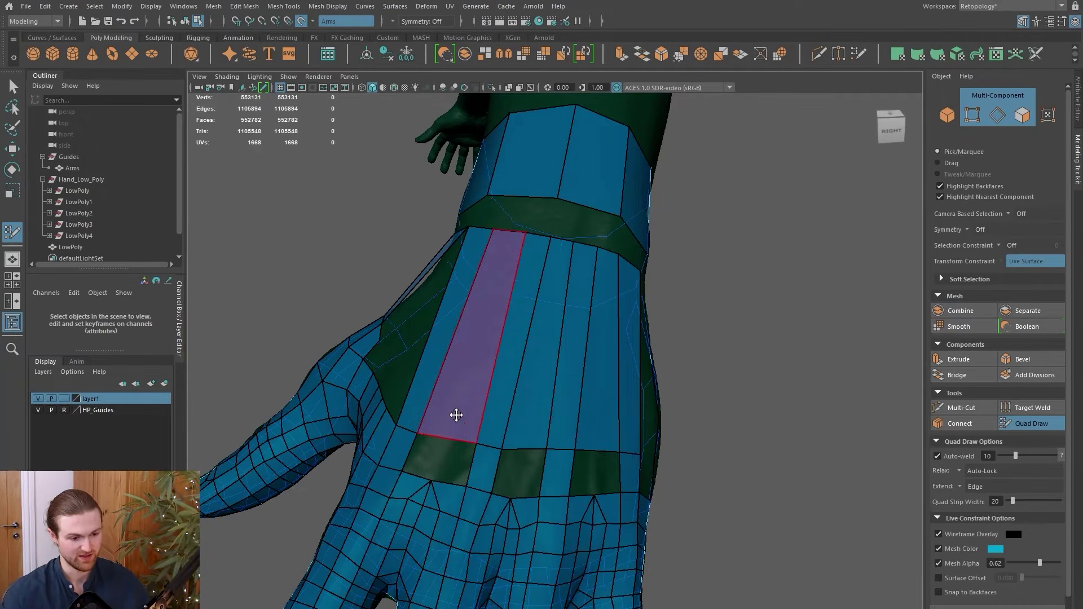
Relax the wrist-end vertices of the filled back-of-hand strips to even out their spacing.
alt+drag(455, 415, 508, 283)
ctrl+shift+click(476, 283)
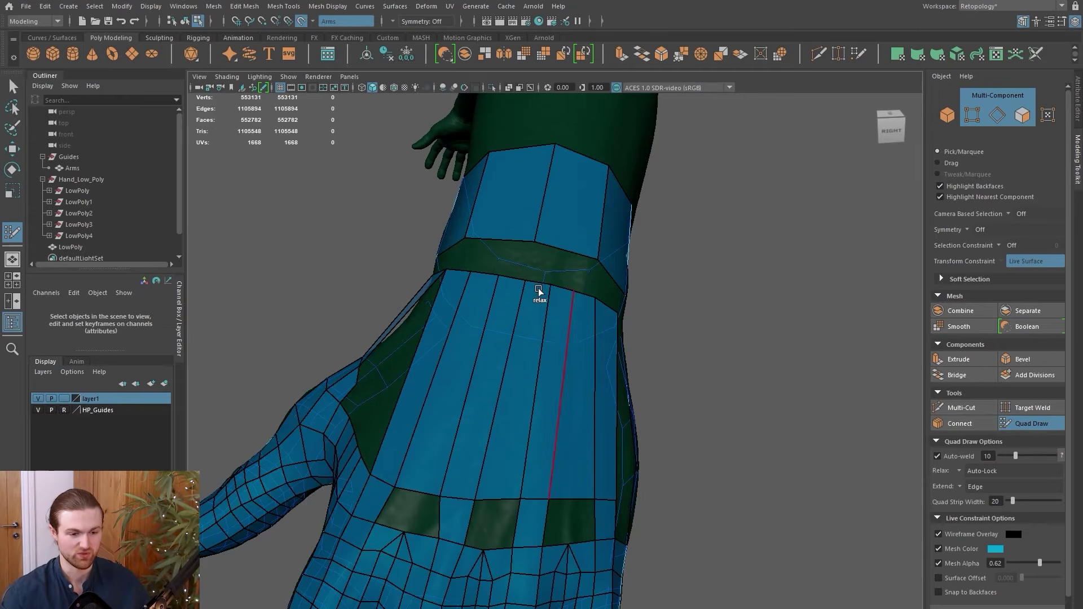
mouse_move(595, 310)
alt+mouse_down()
mouse_move(539, 495)
mouse_move(489, 469)
mouse_move(508, 411)
mouse_move(493, 451)
alt+mouse_up()
alt+right_drag(493, 452, 523, 500)
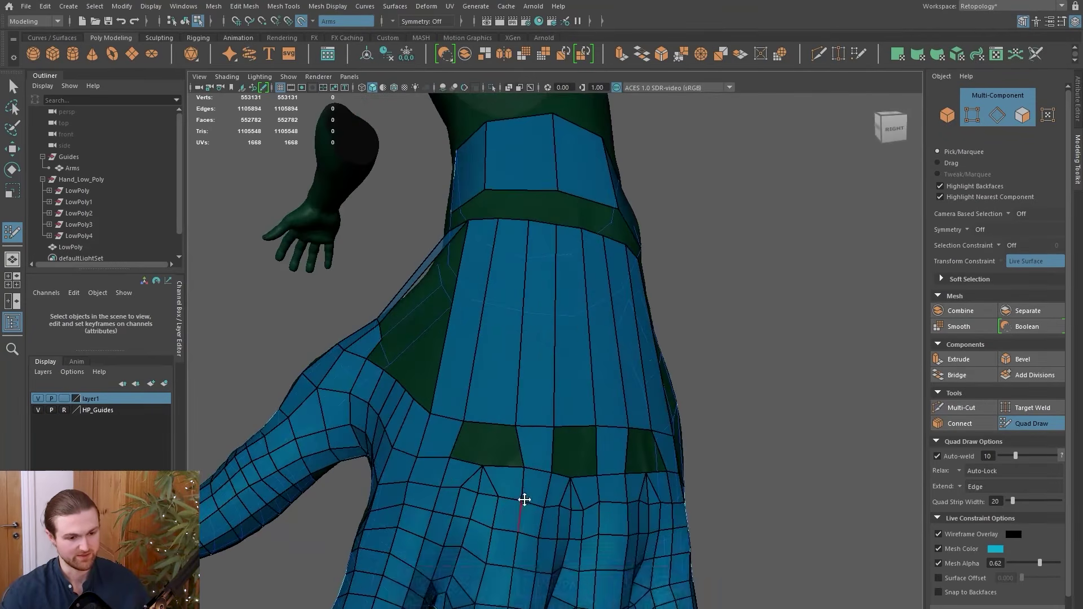
Insert lengthwise edges through the long quads on the back of the hand and fill the small gaps behind the knuckles.
ctrl+click(491, 417)
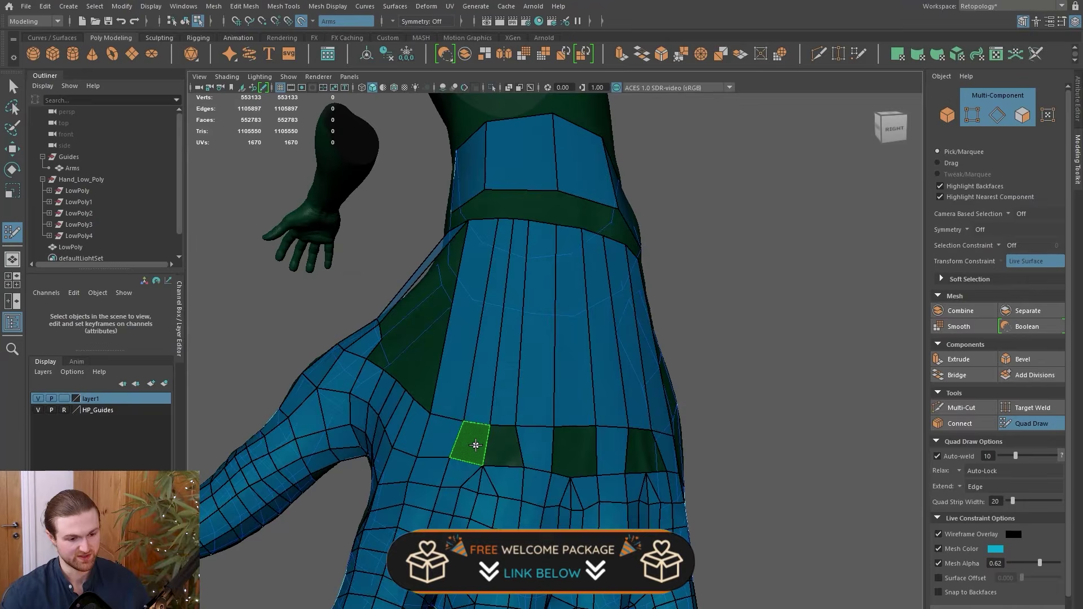
alt+drag(472, 438, 515, 496)
shift+click(517, 498)
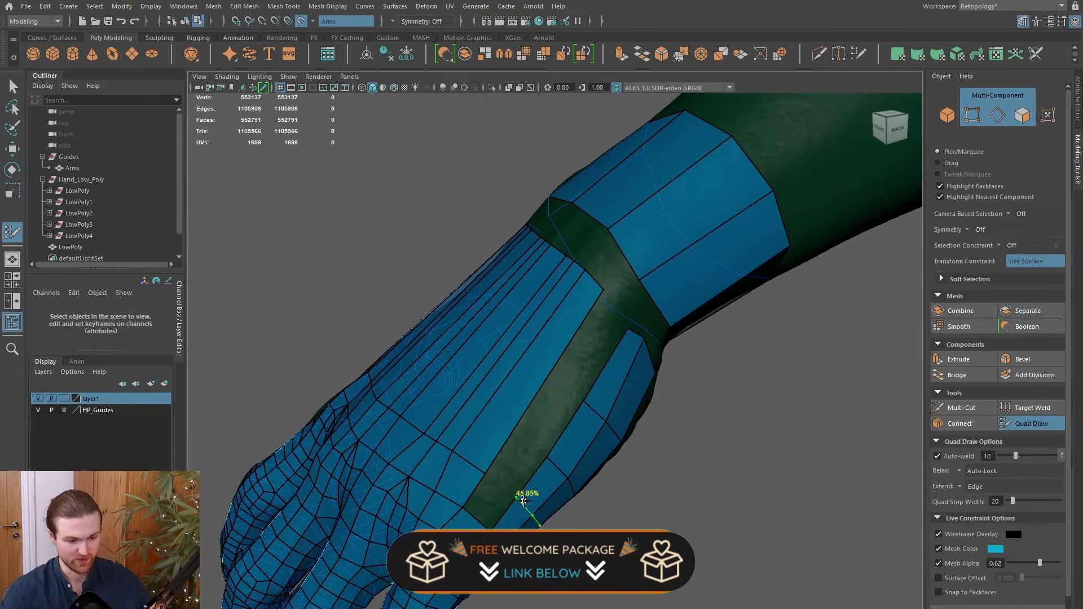
Fill the gaps along the little-finger side of the hand and insert crosswise edge loops through the long strips.
shift+click(491, 501)
alt+drag(491, 500, 658, 399)
mouse_move(640, 452)
alt+mouse_down()
mouse_move(621, 515)
mouse_move(580, 494)
alt+mouse_up()
ctrl+click(550, 398)
mouse_move(553, 395)
alt+mouse_down()
mouse_move(465, 374)
mouse_move(588, 425)
mouse_move(512, 411)
mouse_move(517, 388)
alt+mouse_up()
shift+click(562, 456)
alt+drag(562, 456, 542, 395)
ctrl+click(513, 404)
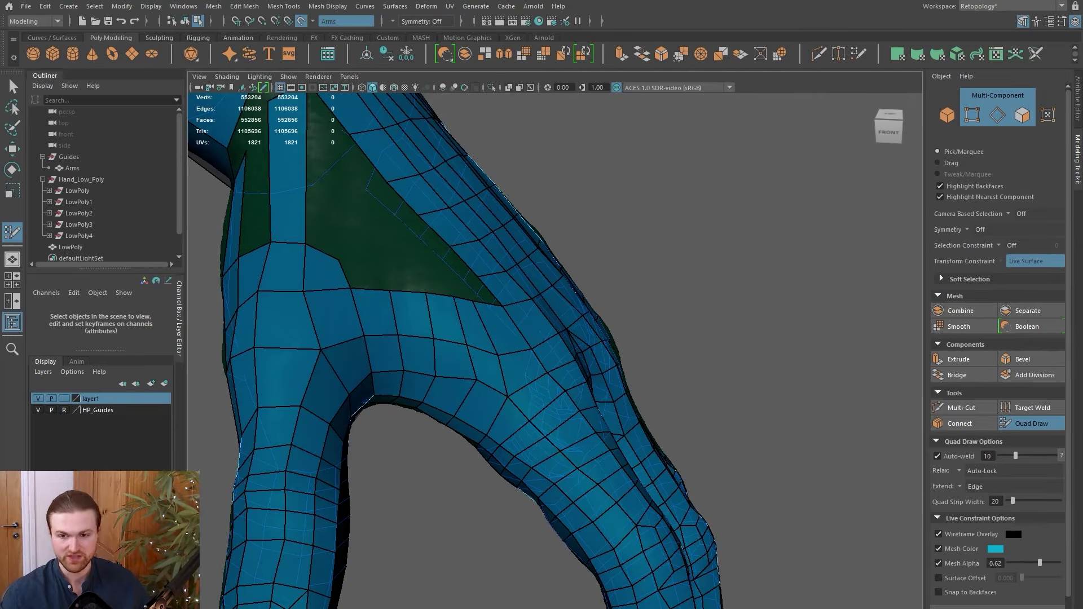
alt+drag(783, 349, 791, 349)
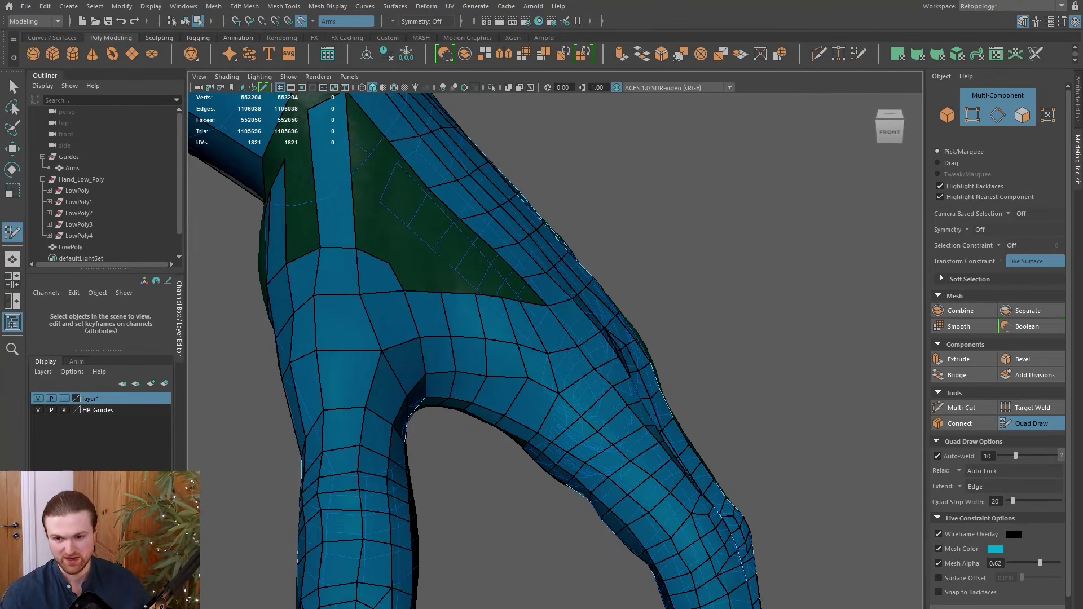
drag(500, 427, 601, 296)
drag(484, 407, 594, 261)
drag(540, 290, 590, 231)
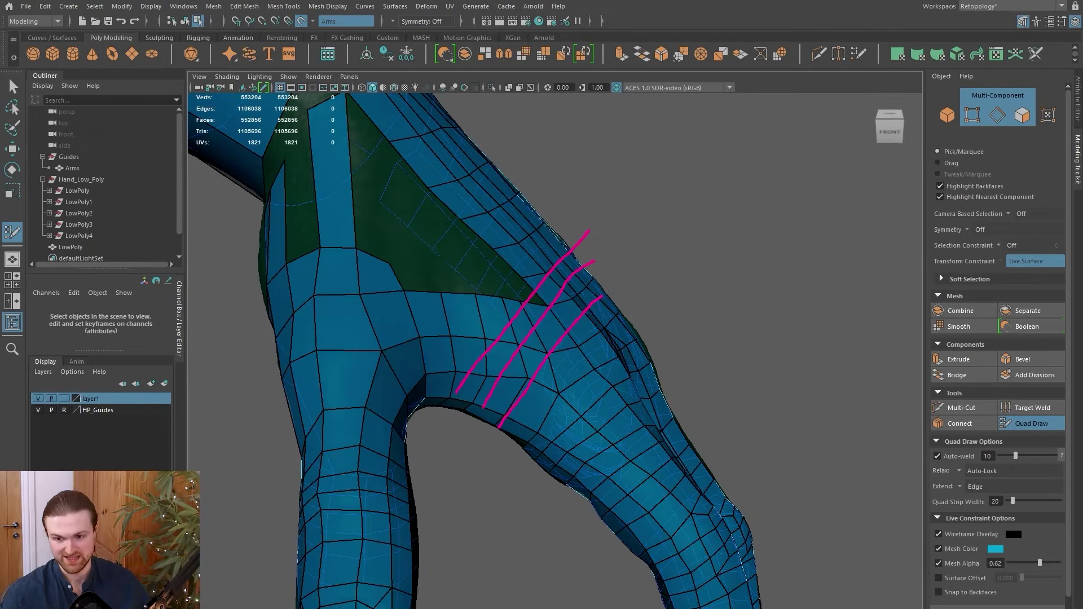
mouse_move(540, 450)
mouse_down()
mouse_move(629, 351)
mouse_move(636, 400)
mouse_up()
drag(581, 486, 657, 441)
drag(592, 505, 658, 458)
mouse_move(516, 437)
mouse_down()
mouse_move(527, 339)
mouse_move(516, 303)
mouse_up()
mouse_move(501, 417)
mouse_down()
mouse_move(484, 294)
mouse_move(470, 346)
mouse_up()
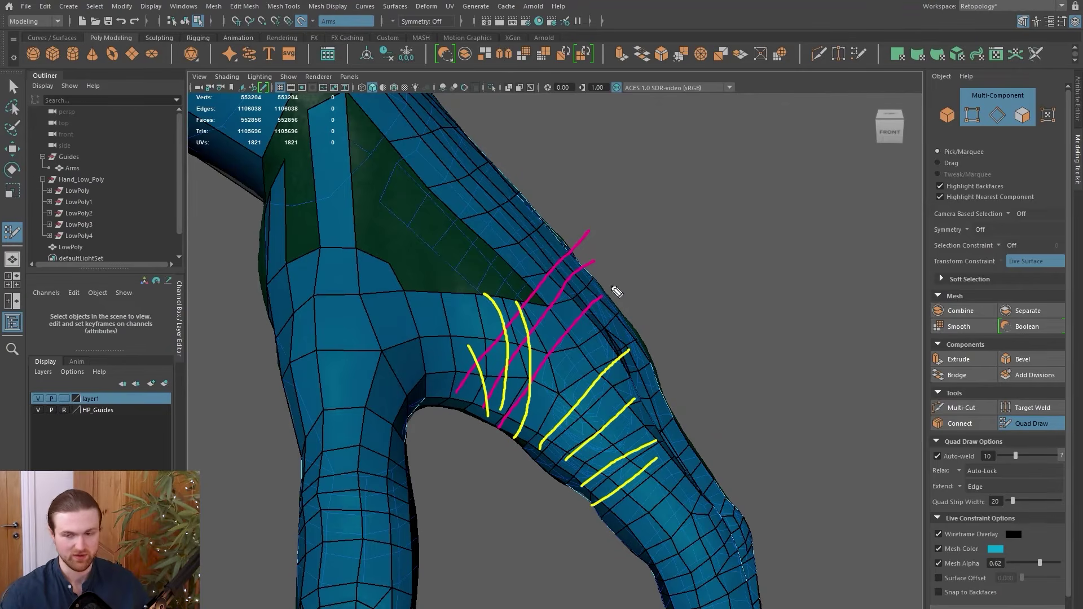
key(Escape)
Shift a vertex in the webbing between thumb and index finger and delete the poorly flowing faces and vertices around it.
scroll(532, 360, up, 2)
mouse_move(496, 398)
mouse_down()
mouse_move(525, 365)
mouse_move(508, 387)
mouse_up()
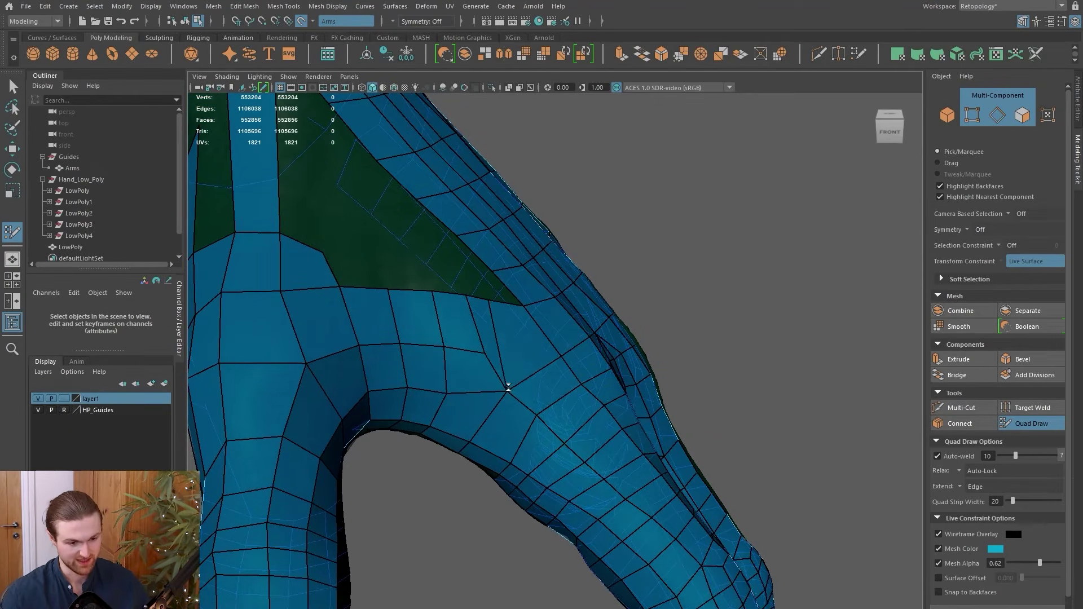
ctrl+shift+click(564, 377)
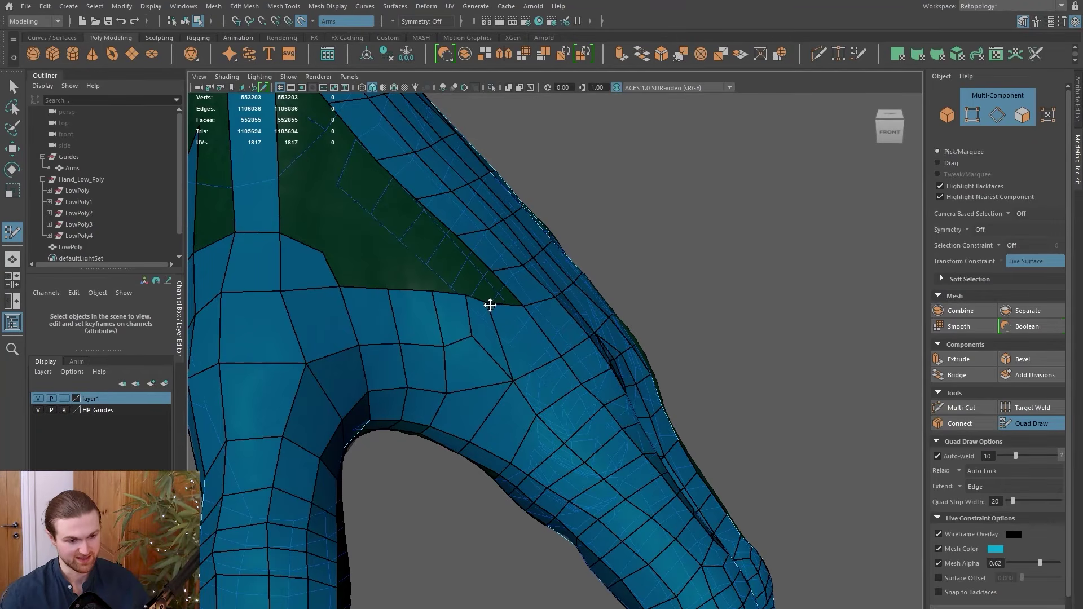
ctrl+shift+click(448, 392)
Rebuild the deleted webbing area with new quads joining the thumb side to the index-finger side, adjusting their vertices.
alt+drag(526, 326, 549, 324)
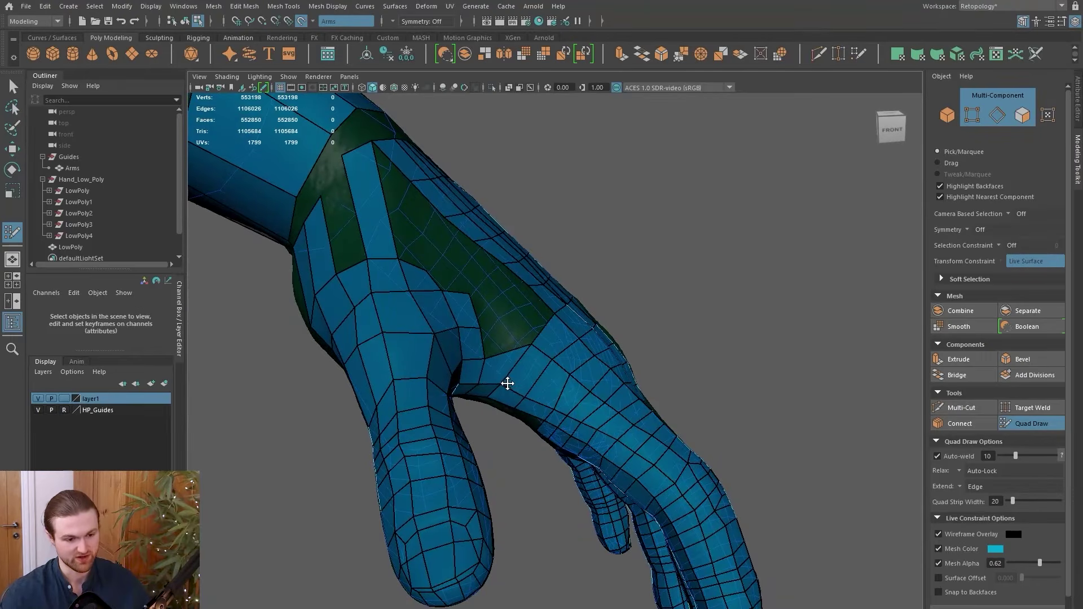
scroll(508, 398, up, 3)
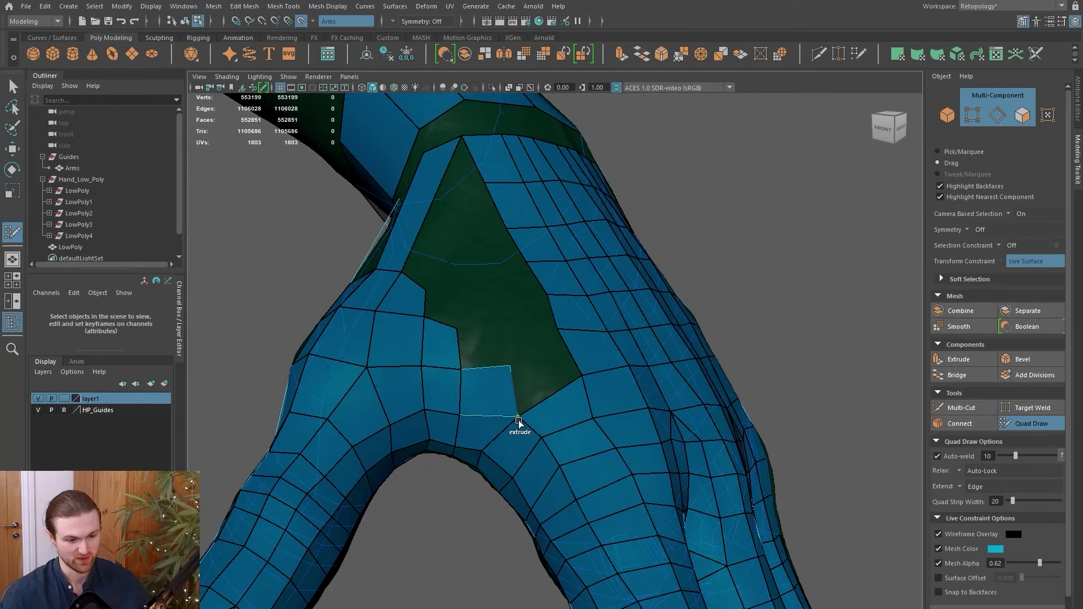
shift+click(536, 389)
alt+drag(556, 333, 530, 443)
mouse_move(488, 413)
alt+mouse_down()
mouse_move(558, 472)
mouse_move(585, 404)
mouse_move(543, 430)
alt+mouse_up()
mouse_move(573, 365)
alt+mouse_down()
mouse_move(569, 448)
mouse_move(467, 438)
mouse_move(479, 399)
alt+mouse_up()
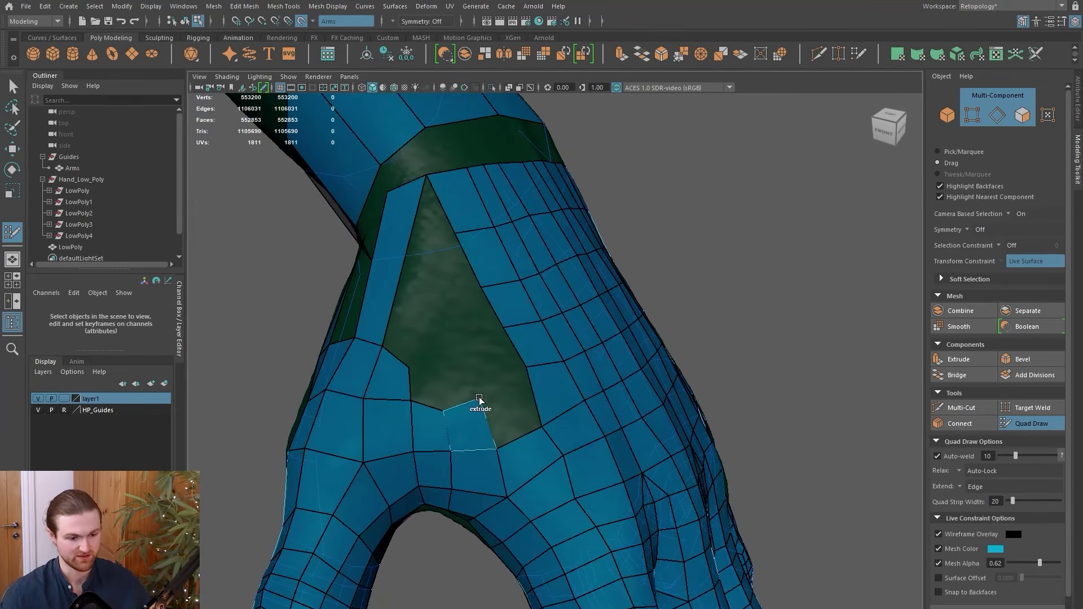
drag(499, 452, 520, 370)
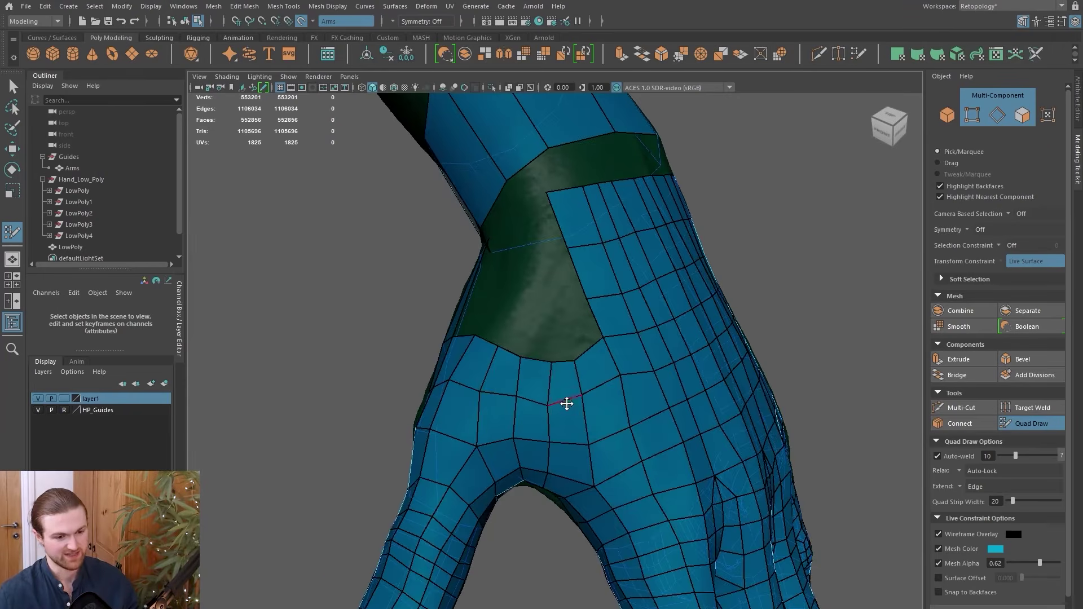
Fill the notch behind the thumb webbing with quads and extend the row across towards the thumb side.
mouse_move(567, 404)
alt+mouse_down()
mouse_move(574, 457)
mouse_move(491, 491)
alt+mouse_up()
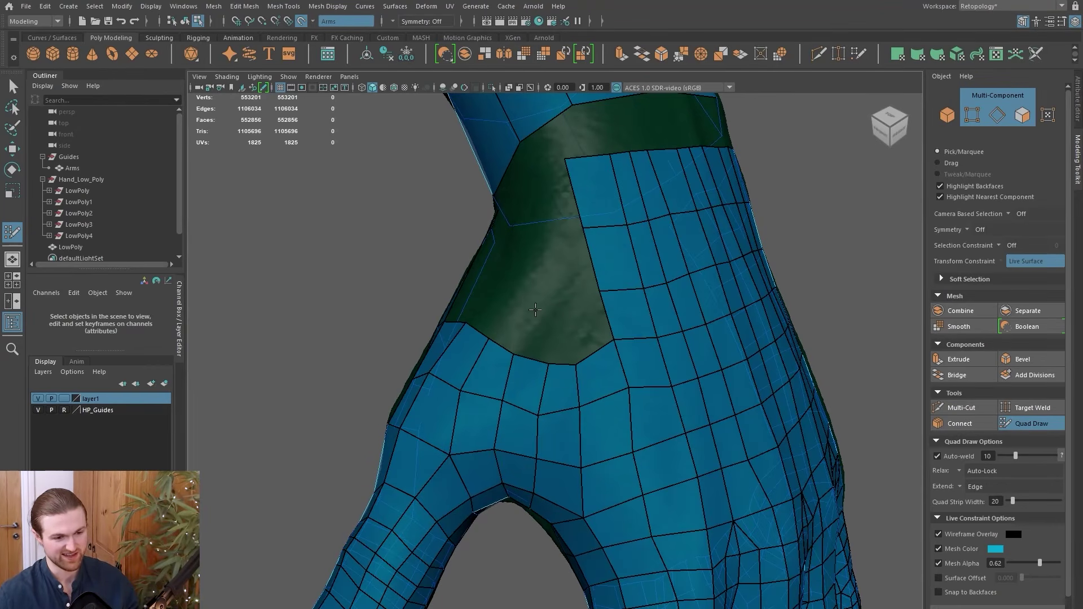
mouse_move(546, 281)
alt+mouse_down()
mouse_move(510, 382)
mouse_move(556, 408)
mouse_move(512, 405)
mouse_move(495, 366)
alt+mouse_up()
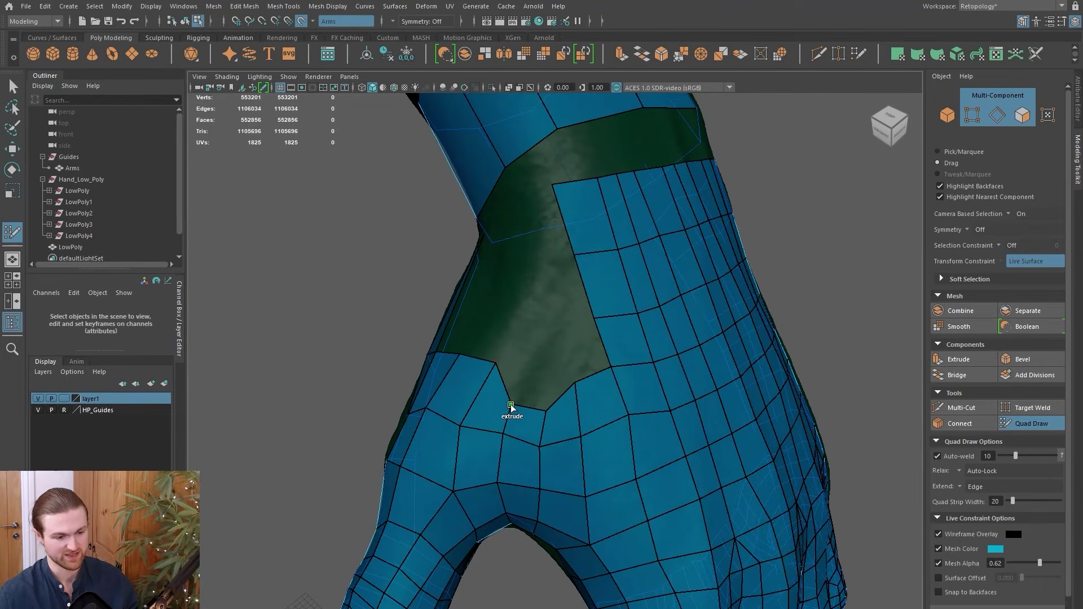
shift+click(566, 380)
drag(574, 373, 502, 365)
scroll(608, 365, down, 3)
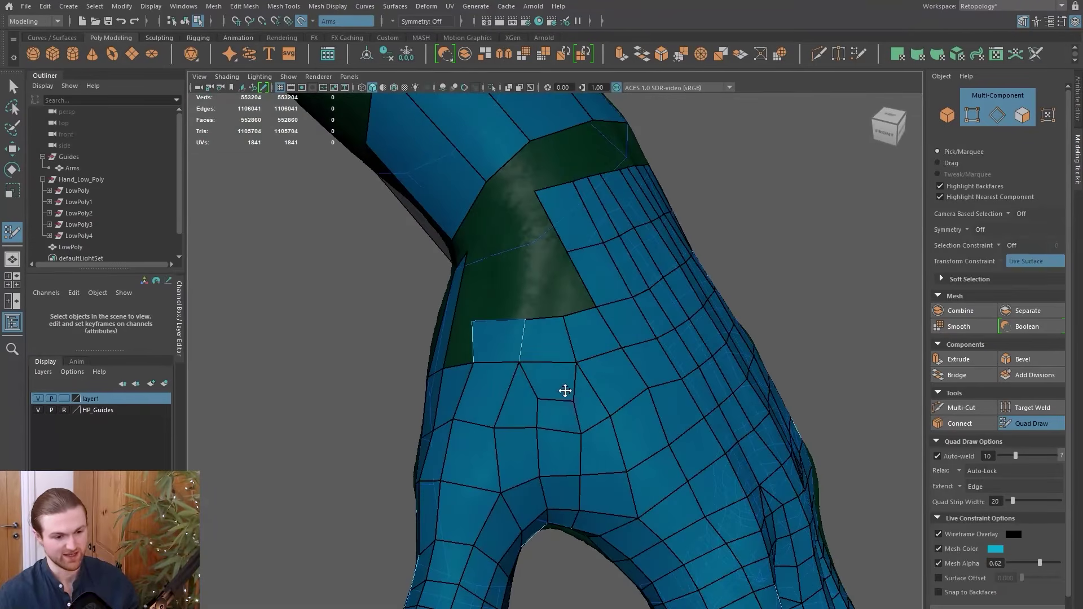
Insert a lengthwise edge loop through the middle of the thumb webbing up to the open wrist-side border.
scroll(593, 433, up, 3)
alt+drag(552, 446, 546, 323)
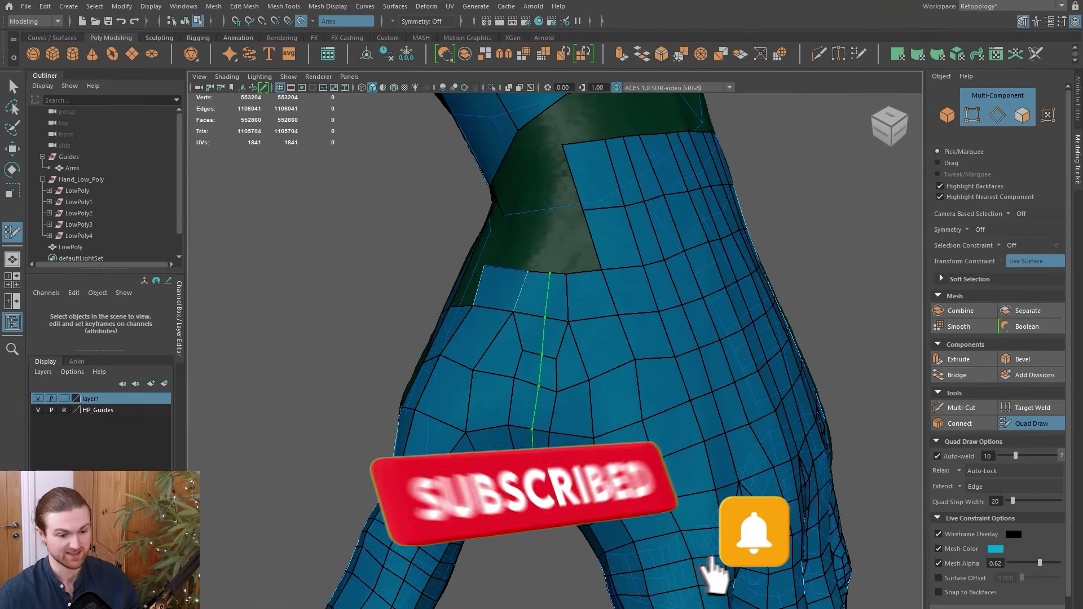
ctrl+click(533, 454)
scroll(491, 359, down, 3)
mouse_move(491, 358)
mouse_down()
mouse_move(516, 336)
mouse_move(555, 372)
mouse_move(547, 442)
mouse_up()
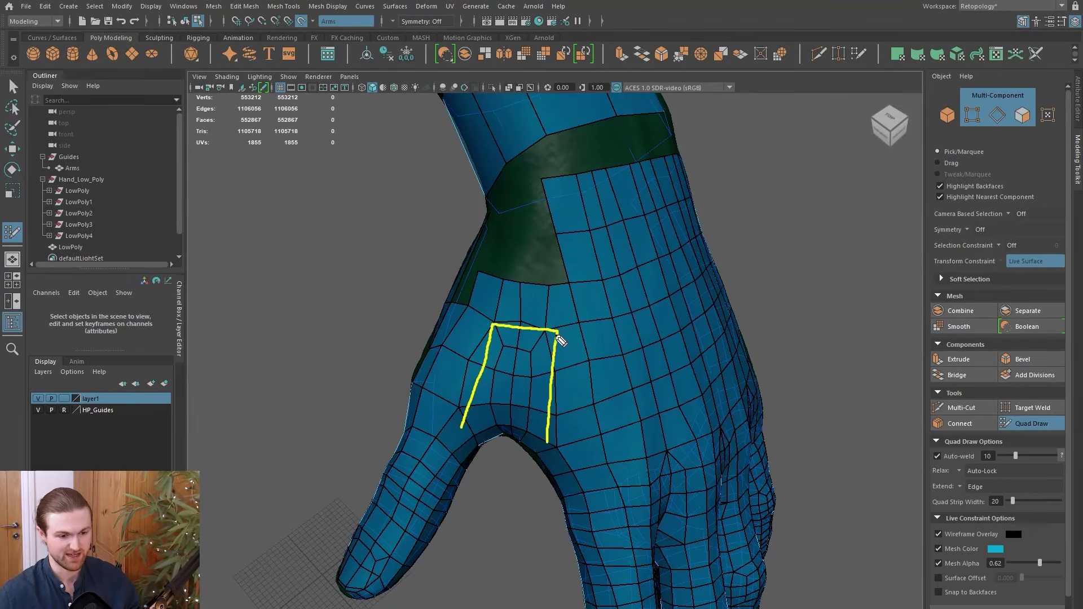
drag(559, 331, 592, 439)
drag(490, 332, 416, 402)
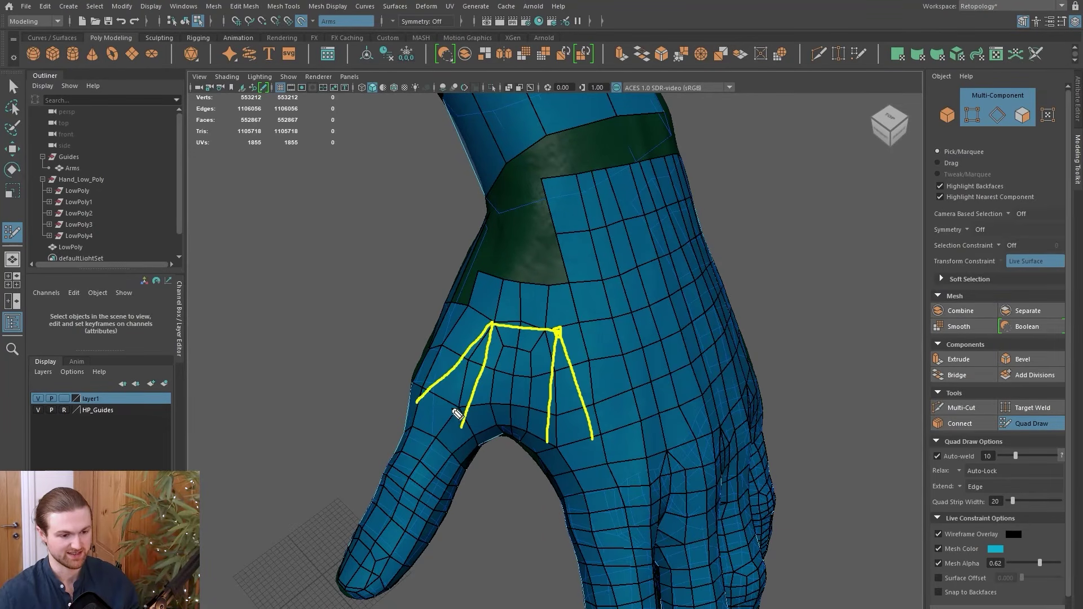
drag(444, 435, 603, 445)
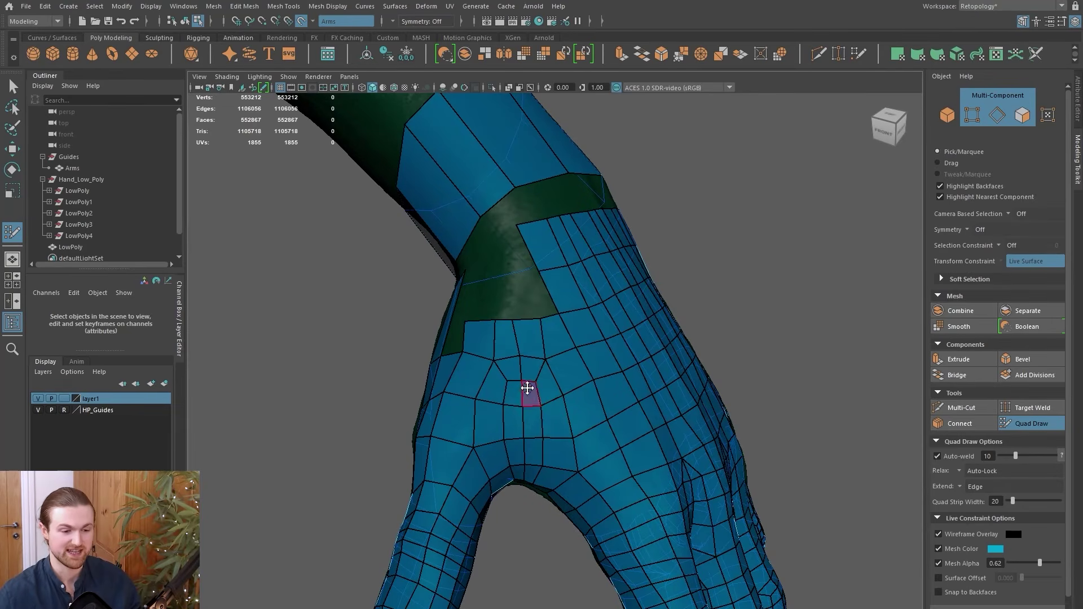
alt+drag(563, 438, 552, 444)
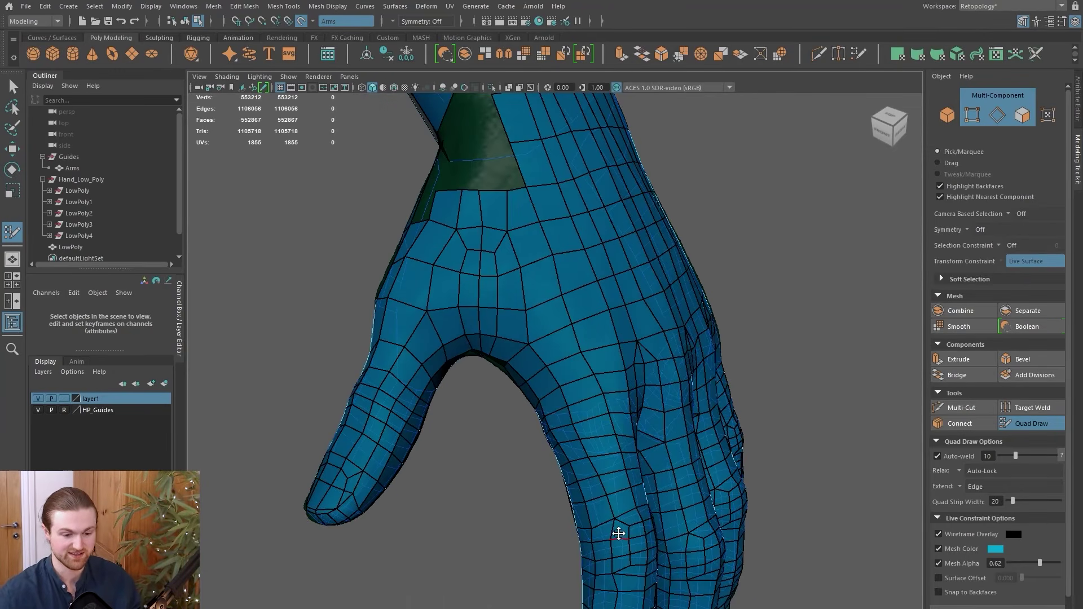
alt+middle_drag(619, 533, 633, 552)
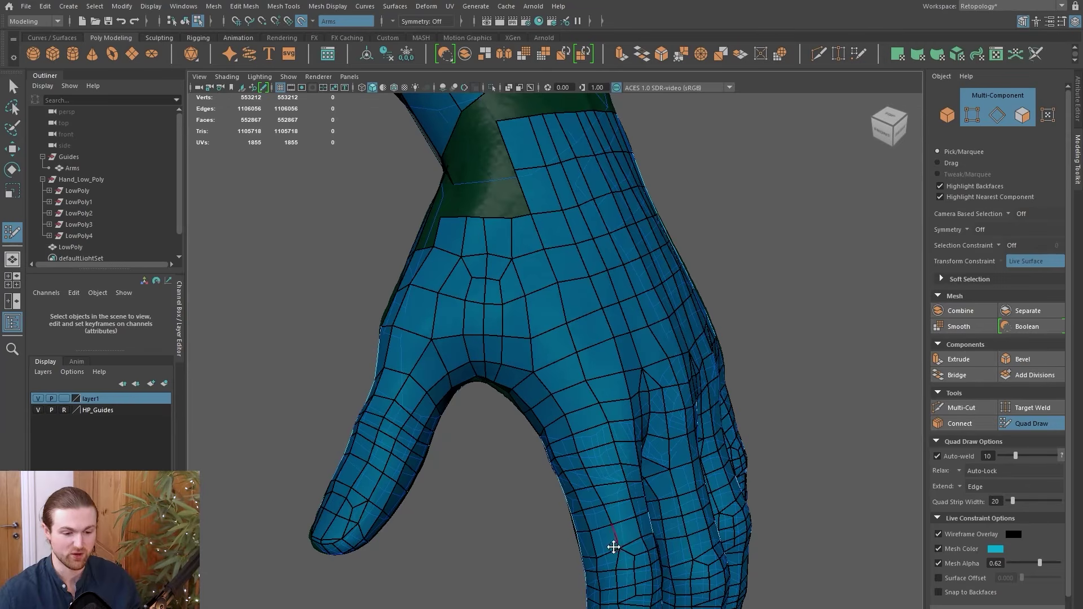
Insert lengthwise edges through the wrist band to match the edge columns on the back of the hand.
alt+middle_drag(569, 432, 594, 483)
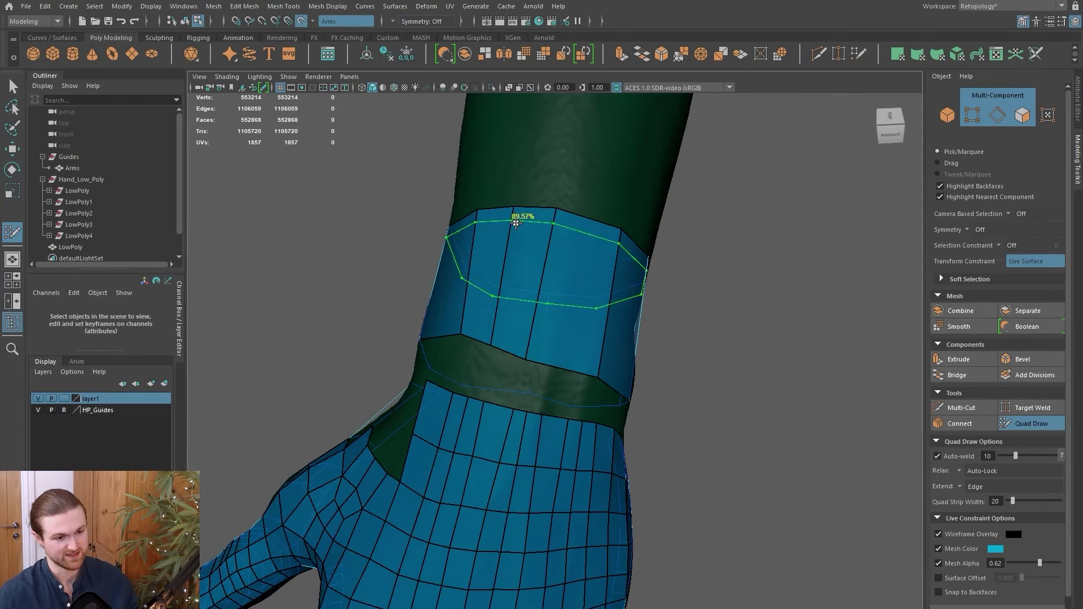
ctrl+click(562, 357)
mouse_move(561, 359)
alt+mouse_down()
mouse_move(545, 386)
mouse_move(639, 419)
mouse_move(424, 357)
mouse_move(520, 412)
alt+mouse_up()
ctrl+click(587, 382)
ctrl+click(466, 379)
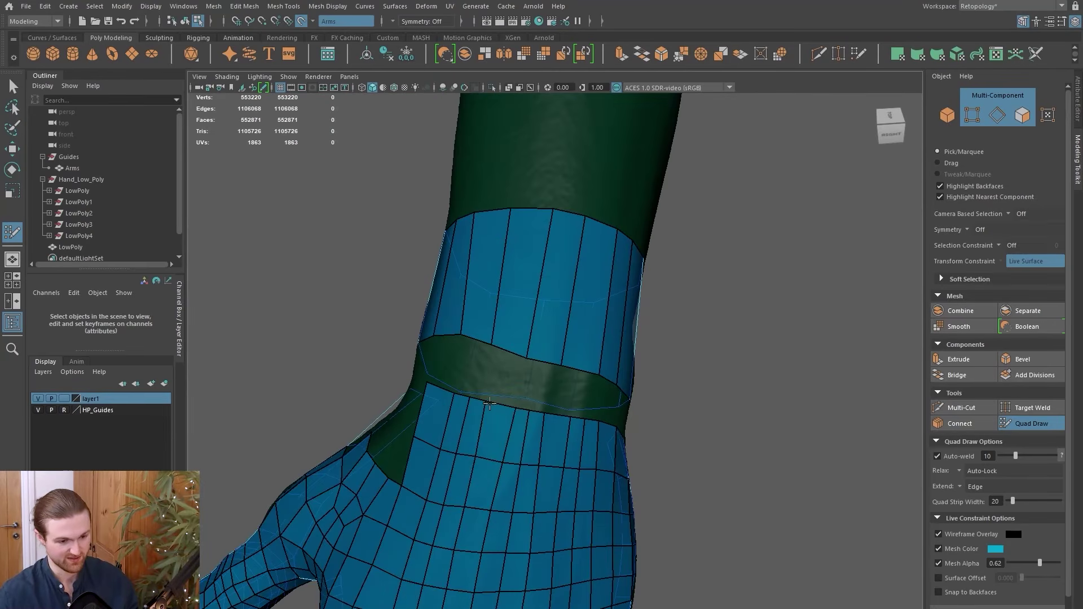
Fill the gap between the wrist band and the hand with quads, working around the wrist.
mouse_move(507, 411)
alt+right_down()
mouse_move(476, 295)
mouse_move(563, 363)
alt+right_up()
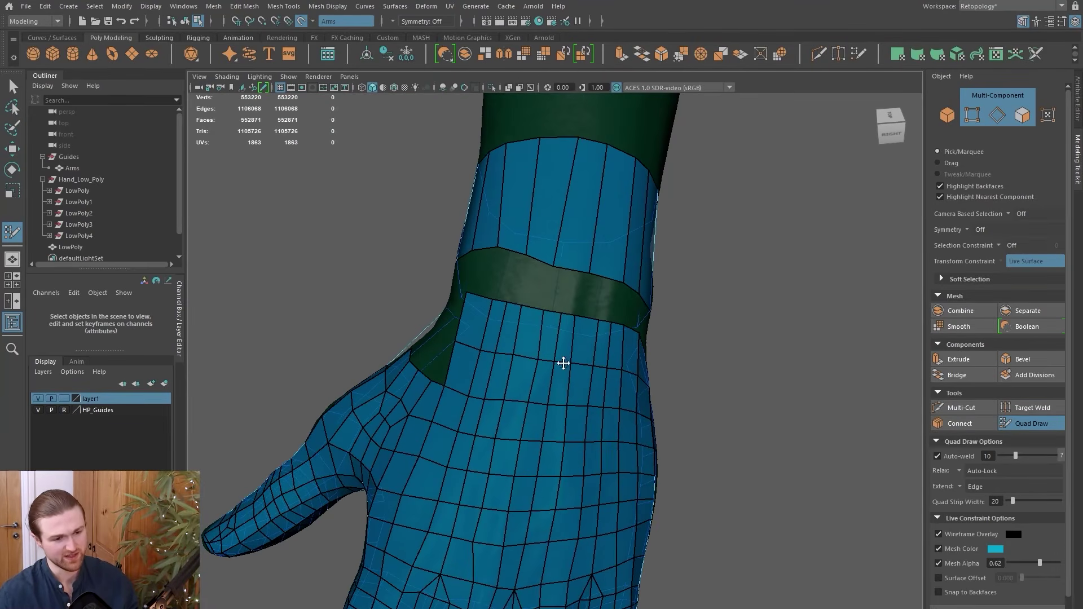
mouse_move(526, 333)
alt+mouse_down()
mouse_move(542, 399)
mouse_move(538, 386)
mouse_move(605, 395)
mouse_move(524, 438)
alt+mouse_up()
shift+click(541, 387)
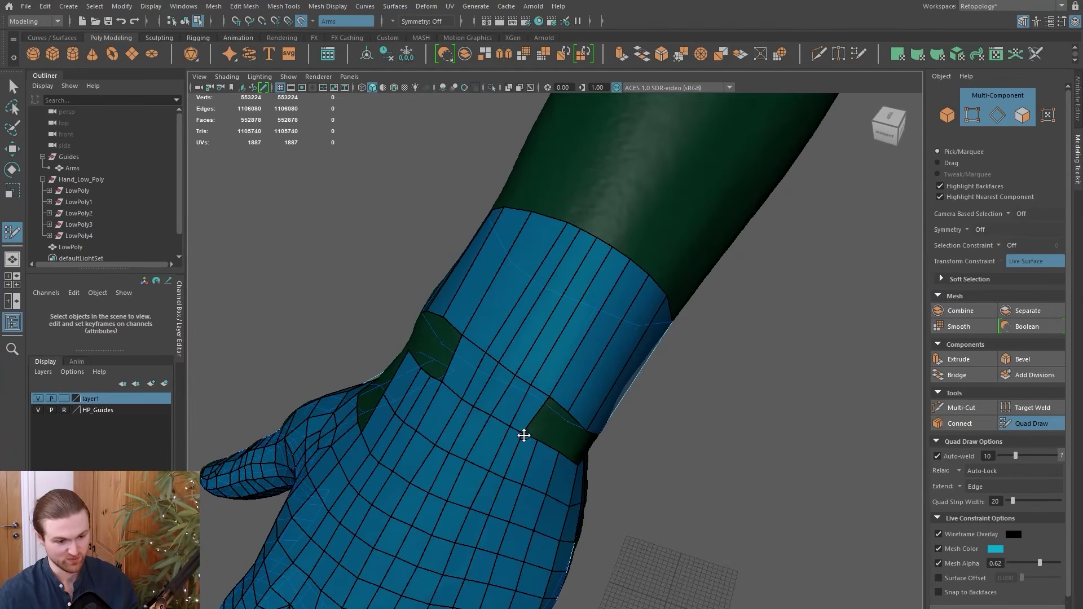
mouse_move(523, 435)
mouse_down()
mouse_move(571, 414)
mouse_move(581, 433)
mouse_move(520, 242)
mouse_move(541, 411)
mouse_up()
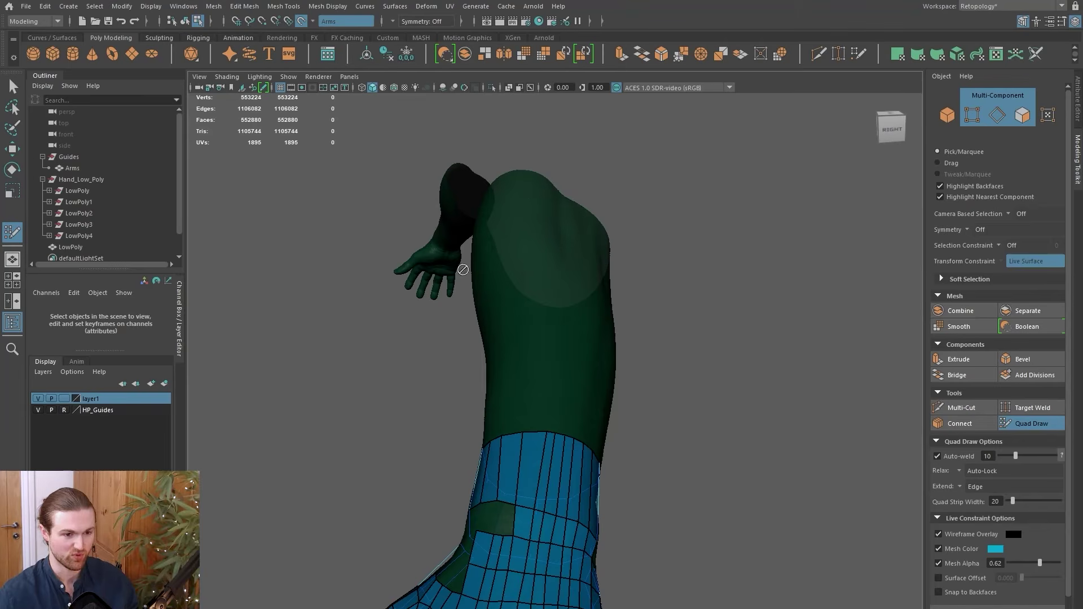
alt+drag(464, 354, 518, 354)
key(ctrl)
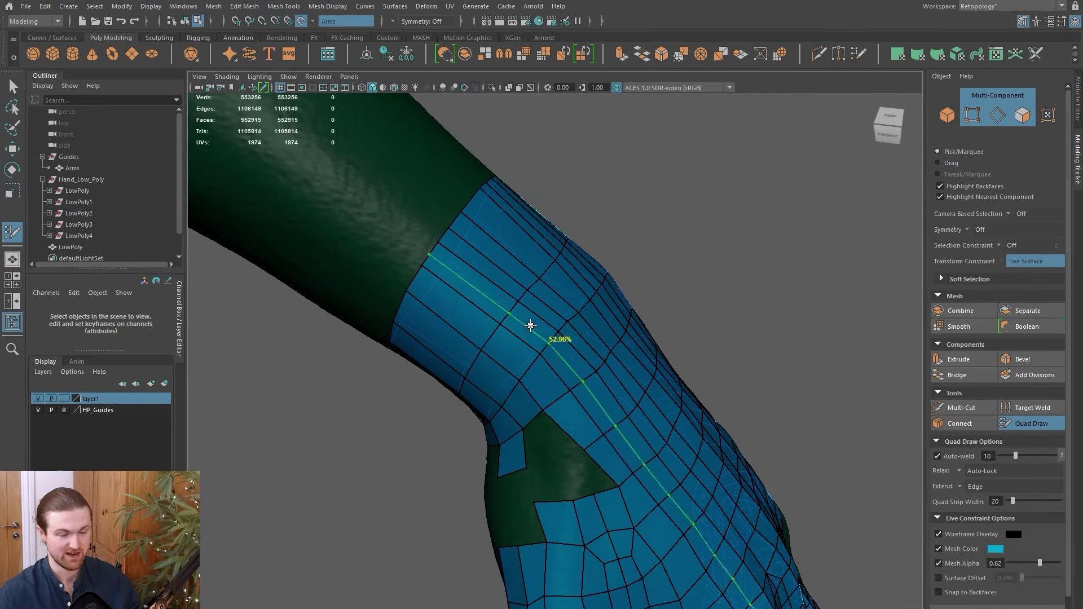
key(ctrl)
Adjust the wrist-side border of the opening at the thumb base and add quads along it.
alt+drag(593, 518, 513, 368)
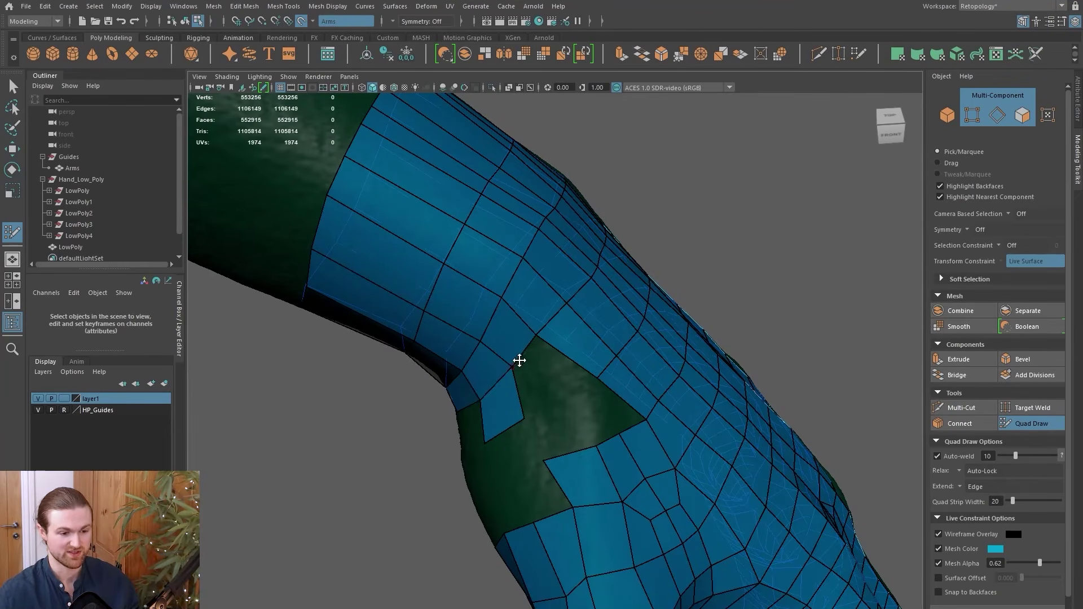
alt+drag(565, 361, 512, 422)
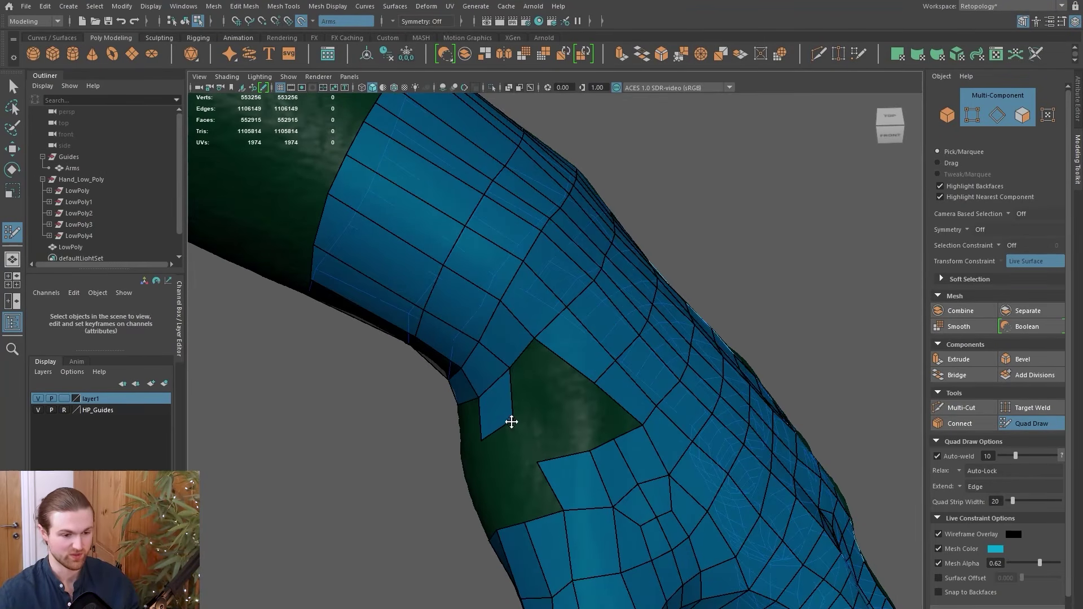
click(536, 339)
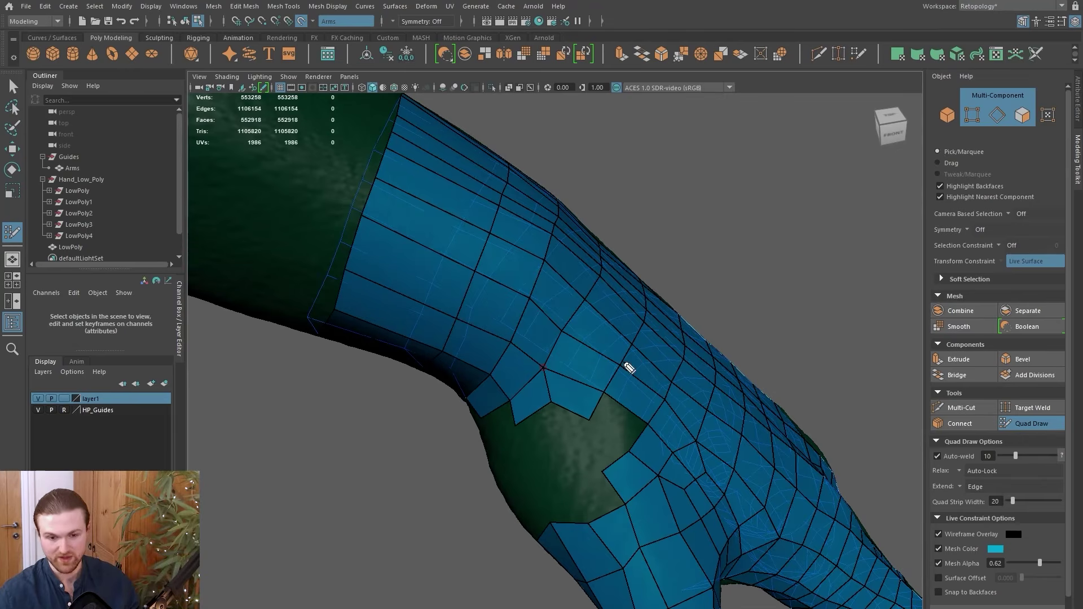
mouse_move(534, 519)
mouse_down()
mouse_move(496, 466)
mouse_move(496, 426)
mouse_move(534, 405)
mouse_move(634, 455)
mouse_move(633, 471)
mouse_up()
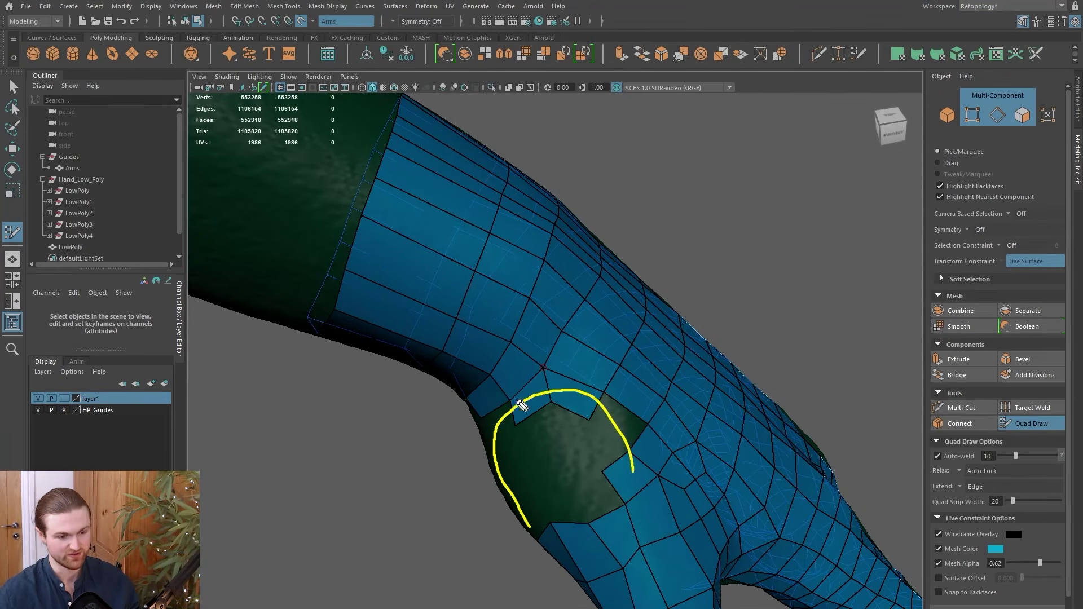
mouse_move(590, 335)
mouse_down()
mouse_move(572, 389)
mouse_move(600, 373)
mouse_up()
drag(488, 389, 495, 403)
drag(469, 393, 504, 383)
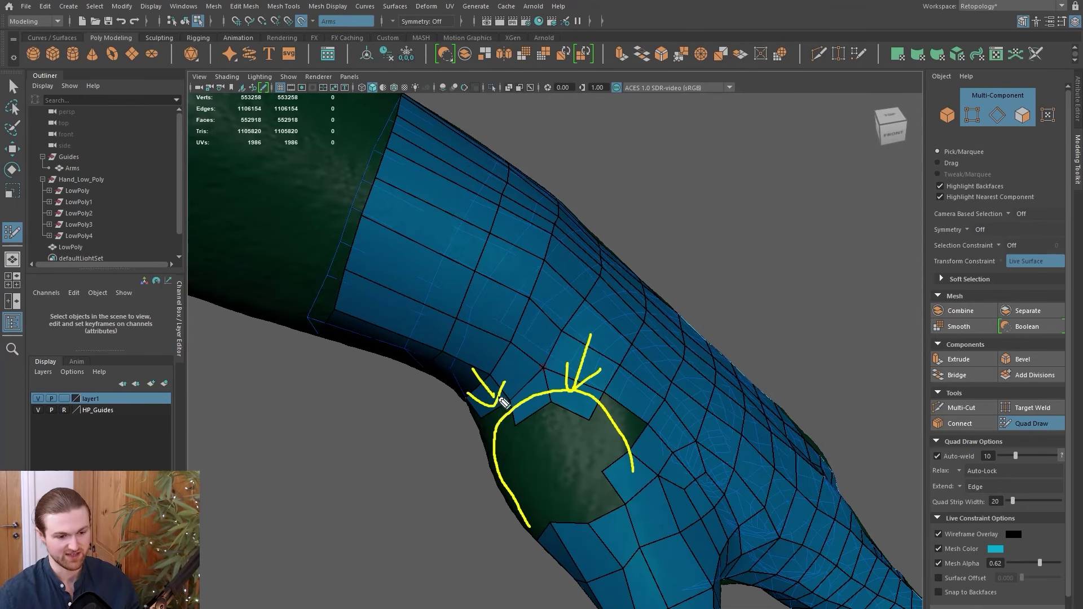
mouse_move(489, 436)
mouse_down()
mouse_move(514, 444)
mouse_move(557, 533)
mouse_up()
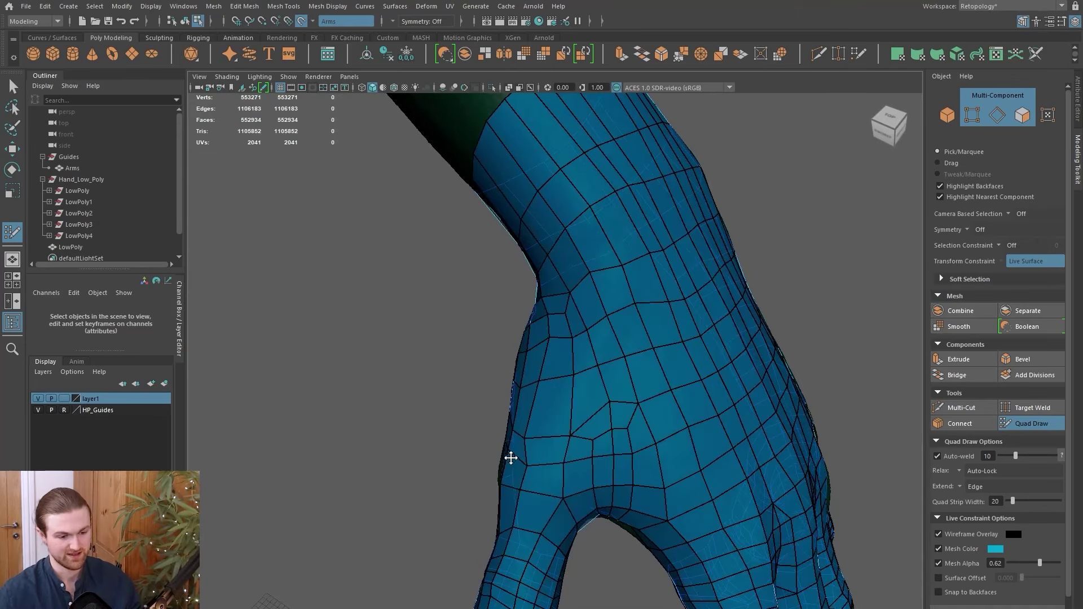
Insert a crosswise edge loop around the base of the thumb beside the webbing.
scroll(523, 466, up, 3)
scroll(574, 457, down, 3)
scroll(595, 467, up, 5)
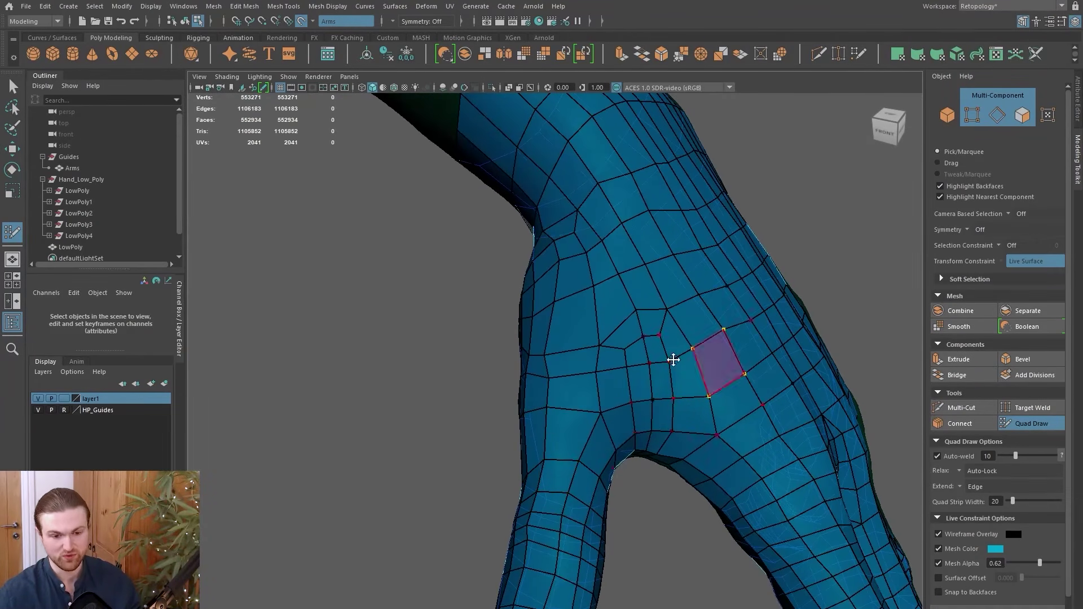
scroll(606, 430, down, 3)
alt+drag(563, 465, 610, 452)
scroll(529, 459, up, 3)
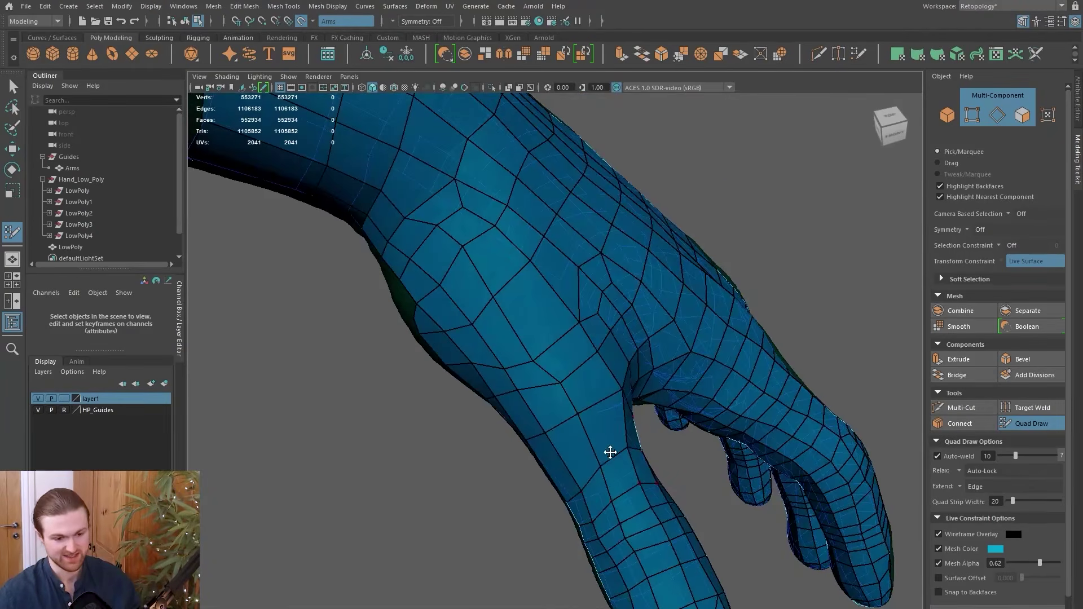
ctrl+click(585, 436)
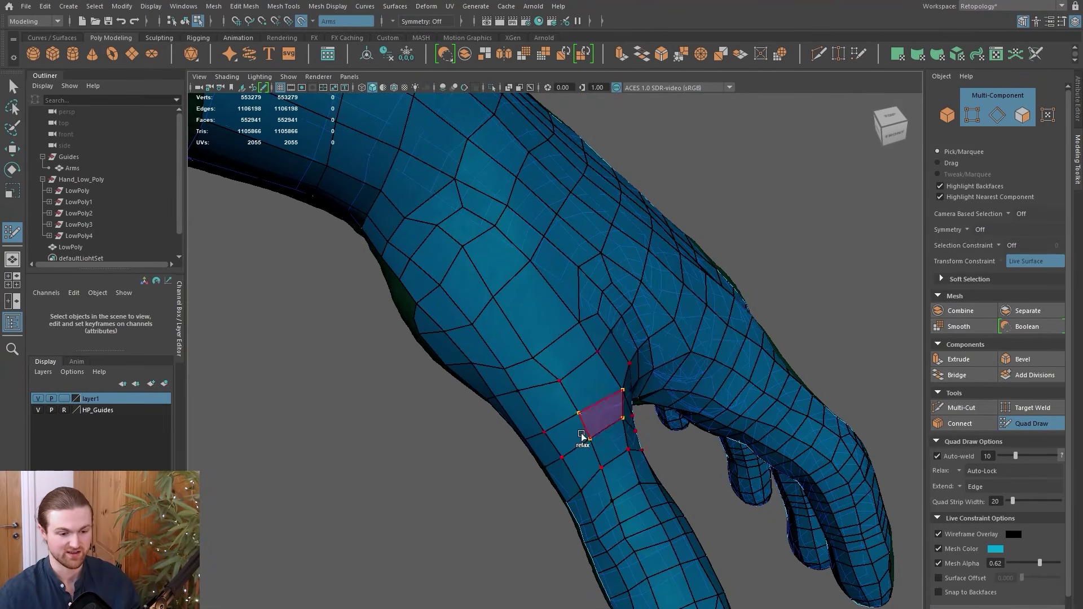
mouse_move(579, 425)
alt+mouse_down()
mouse_move(504, 332)
mouse_move(544, 365)
mouse_move(447, 408)
mouse_move(410, 403)
mouse_move(536, 394)
mouse_move(636, 450)
mouse_move(653, 401)
mouse_move(601, 468)
mouse_move(687, 530)
mouse_move(587, 380)
mouse_move(489, 272)
alt+mouse_up()
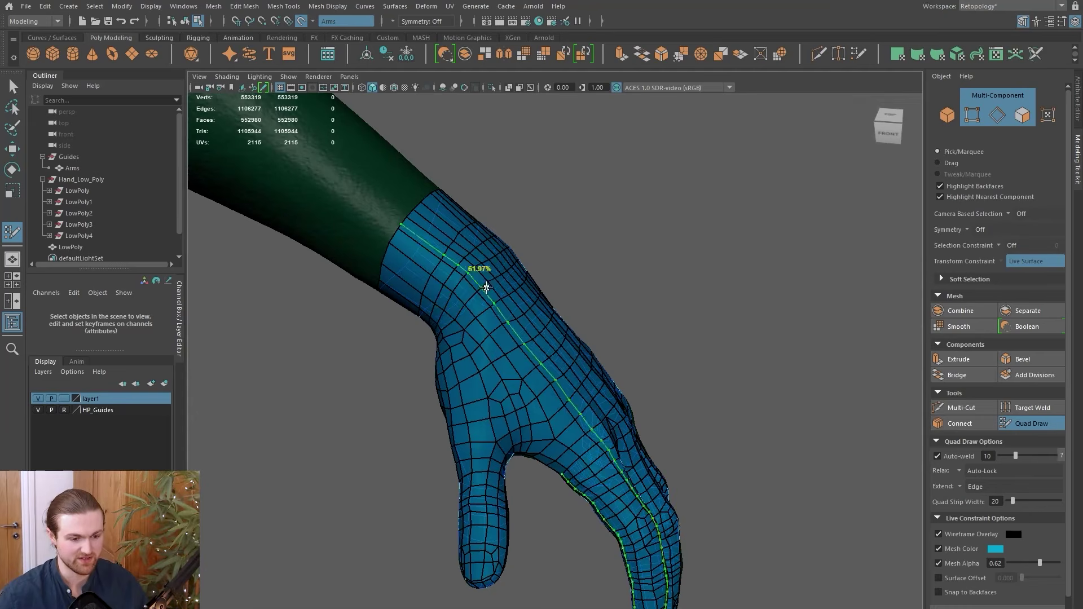
alt+middle_drag(551, 362, 553, 303)
alt+right_drag(554, 302, 570, 356)
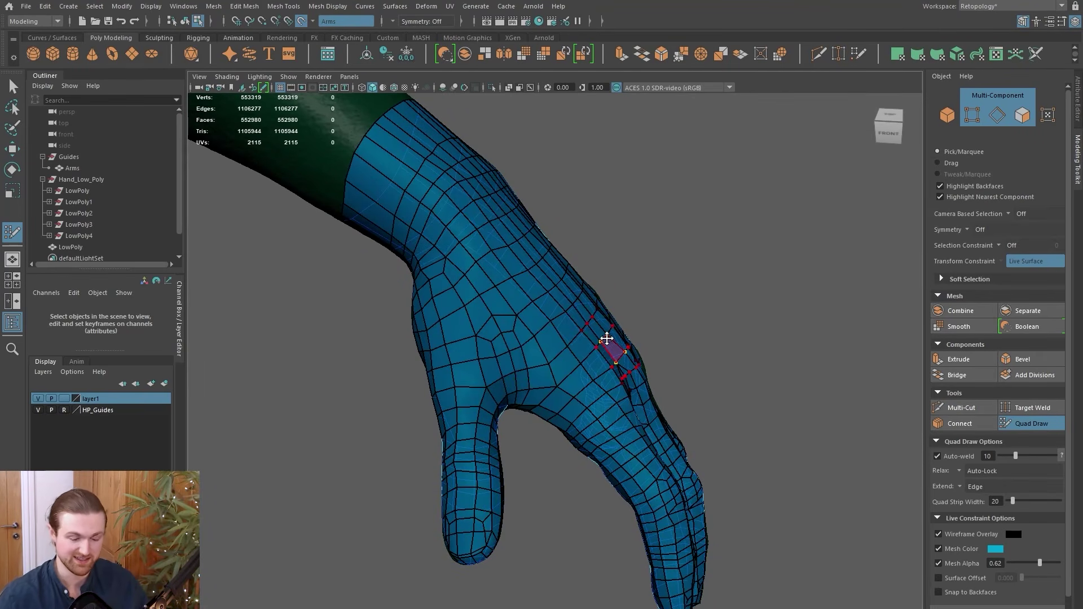
Examine the retopologized hand mesh from several angles, checking the edge flow across the thumb, webbing, fingers, back of the hand and wrist.
alt+drag(612, 430, 584, 418)
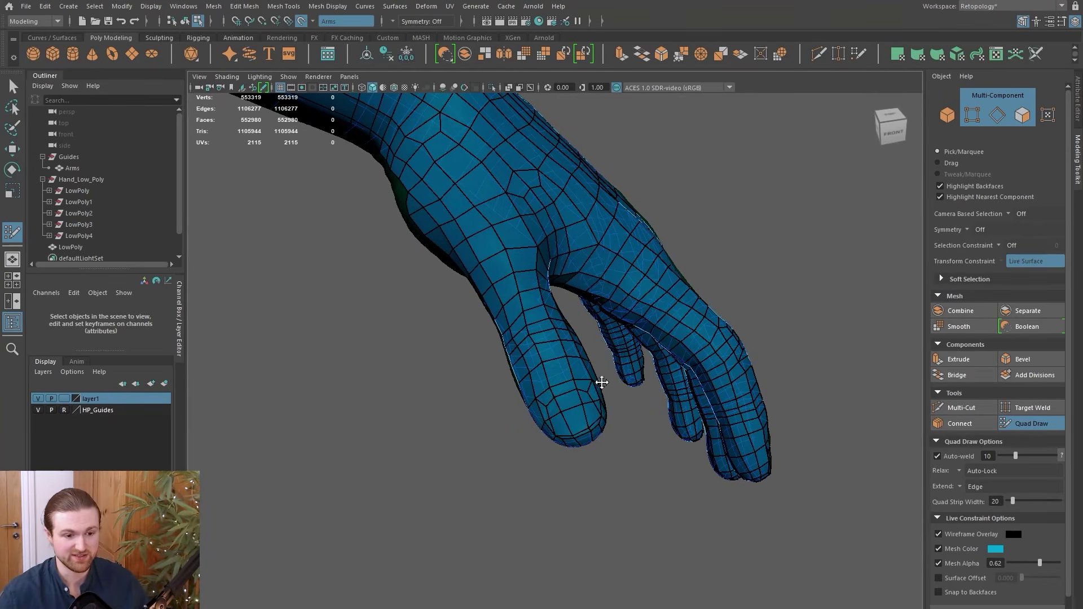
alt+drag(596, 437, 574, 422)
scroll(540, 440, down, 10)
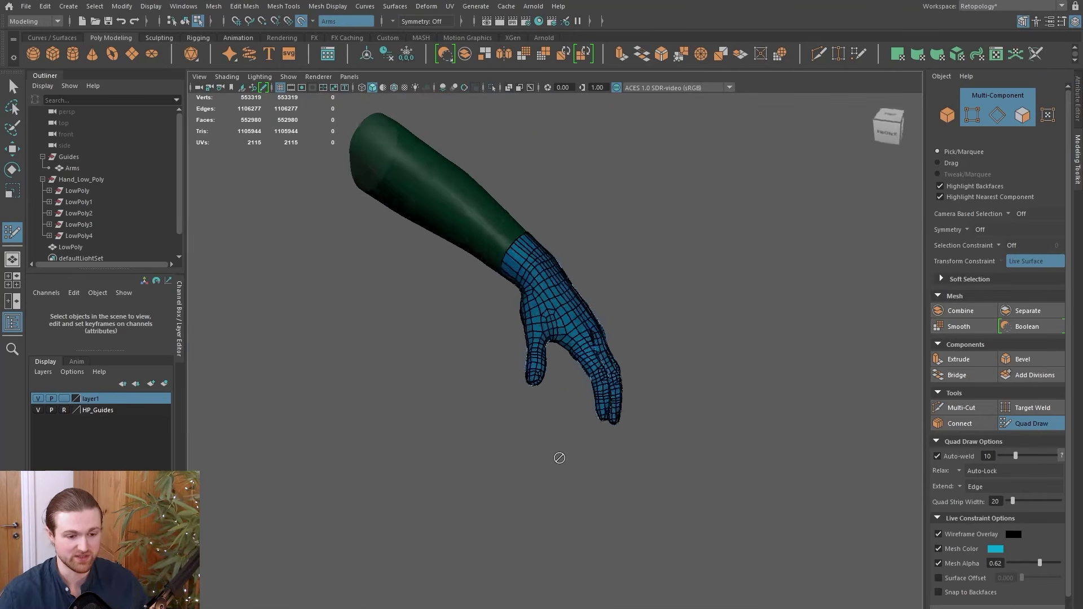
mouse_move(508, 401)
alt+mouse_down()
mouse_move(471, 391)
mouse_move(591, 404)
alt+mouse_up()
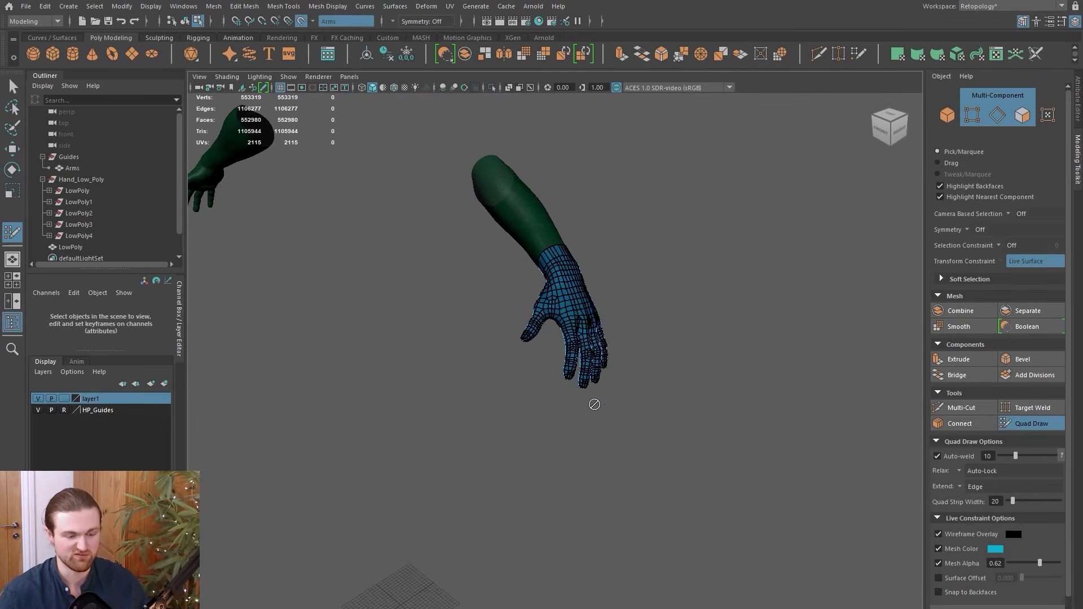
scroll(561, 324, up, 10)
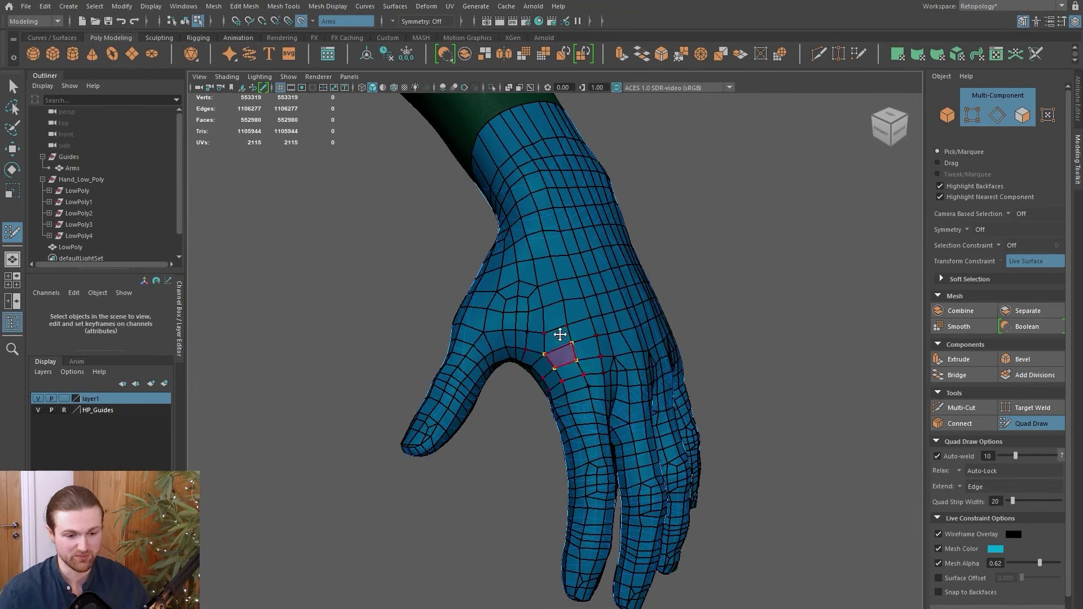
alt+drag(677, 351, 563, 436)
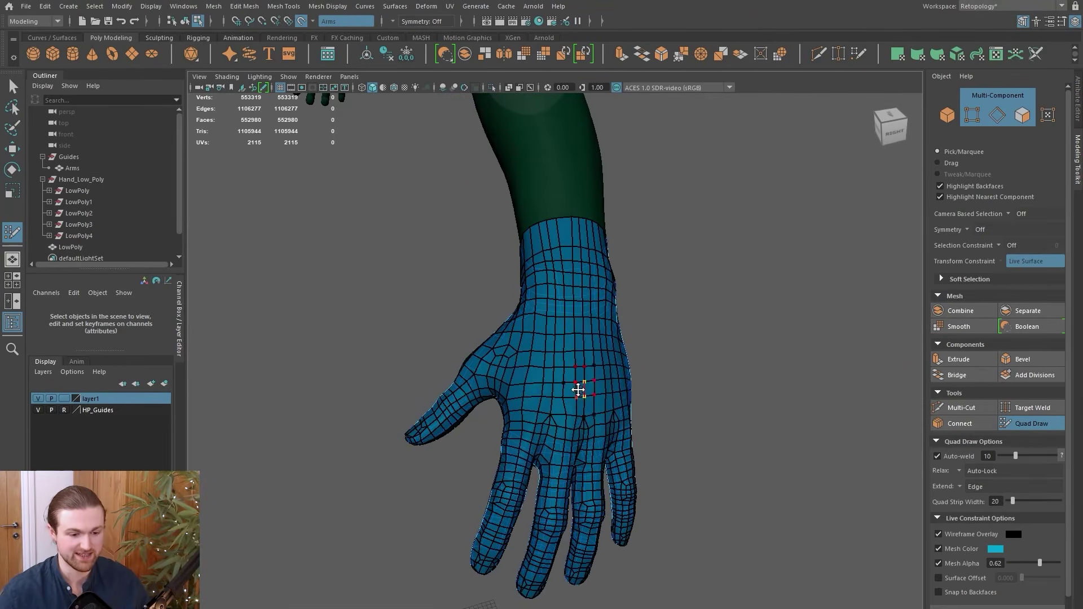
alt+drag(652, 407, 703, 391)
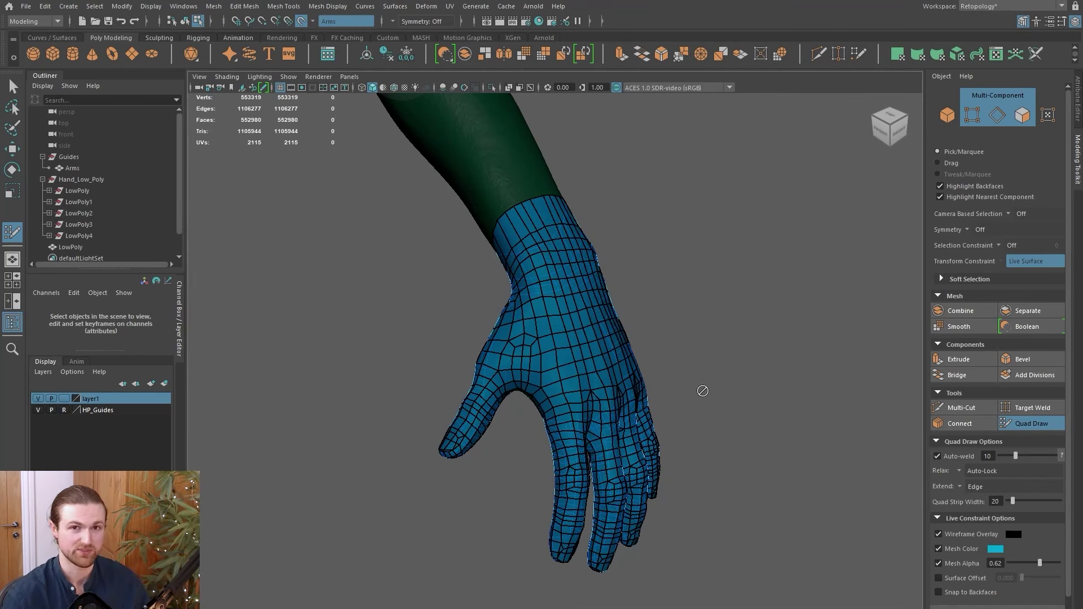
alt+drag(702, 391, 589, 341)
scroll(566, 334, up, 2)
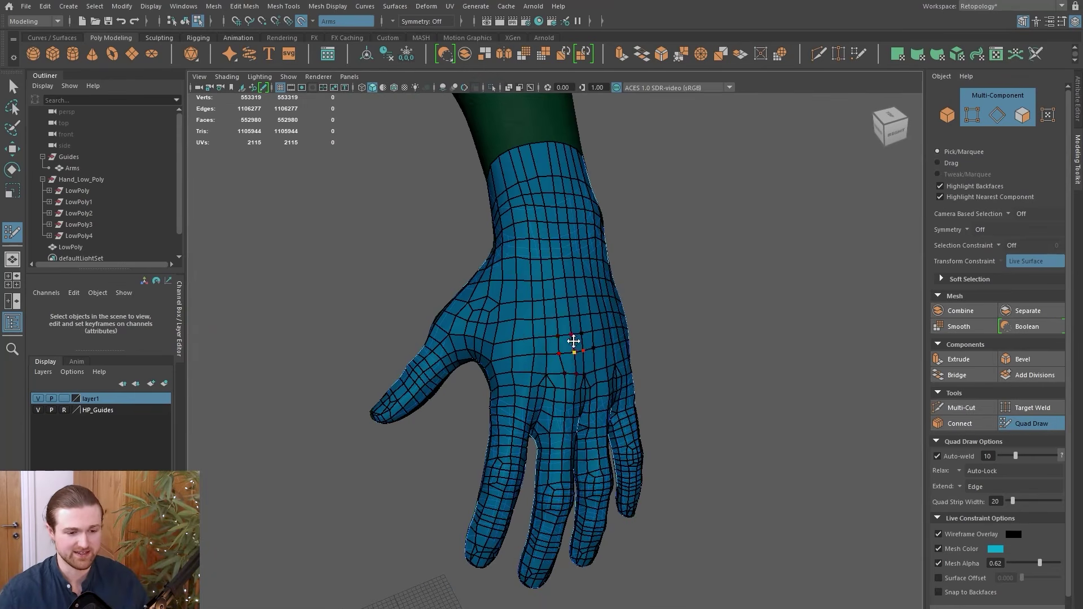
alt+drag(656, 350, 659, 289)
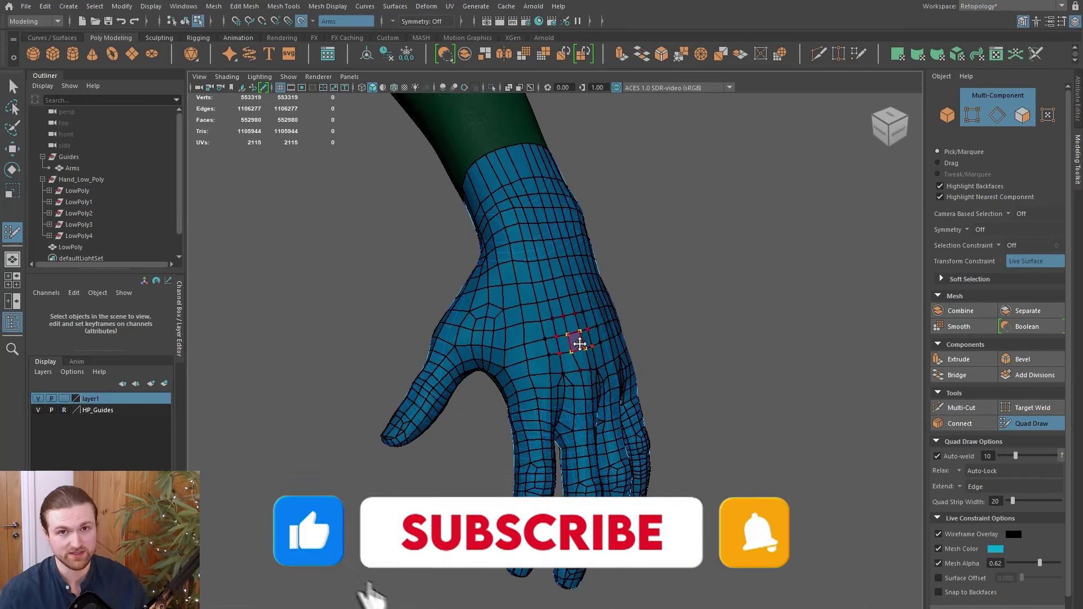
alt+drag(547, 362, 660, 346)
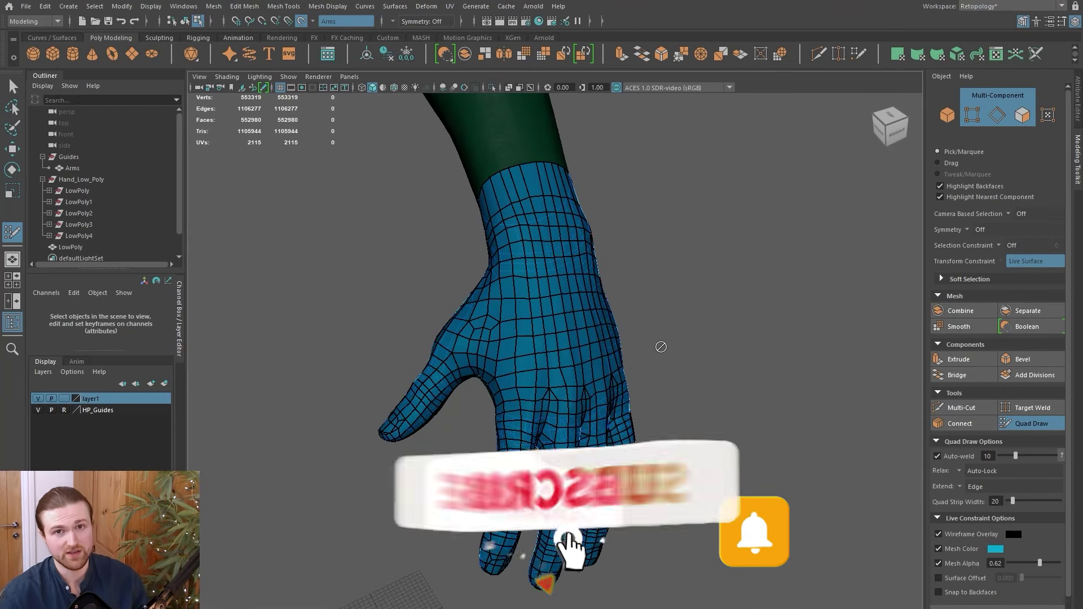